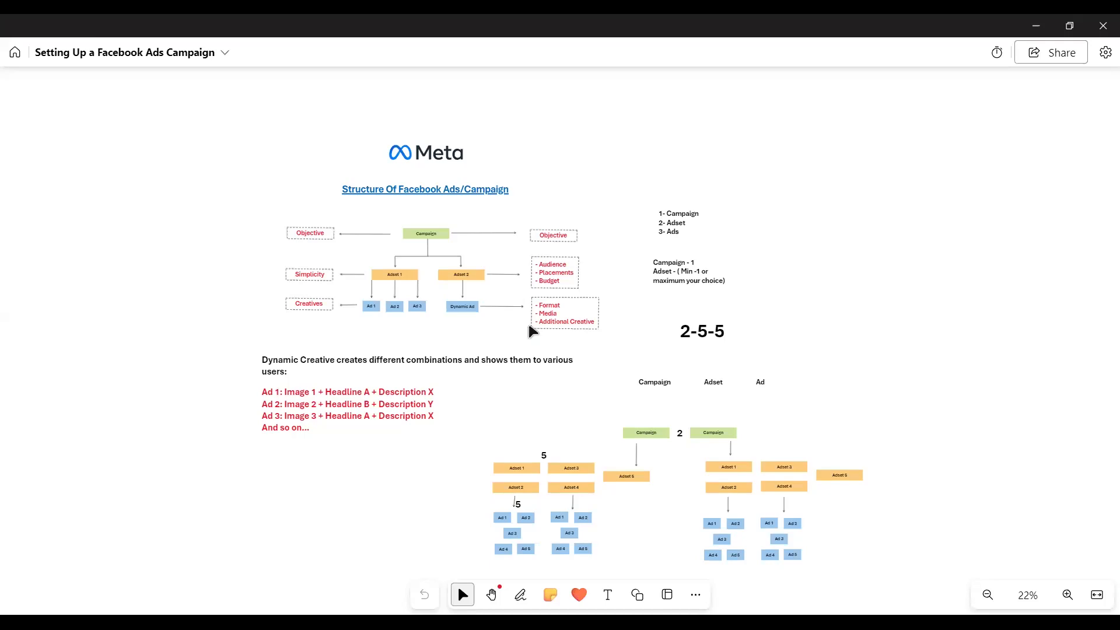
scroll(532, 336, down, 2)
scroll(532, 336, up, 1)
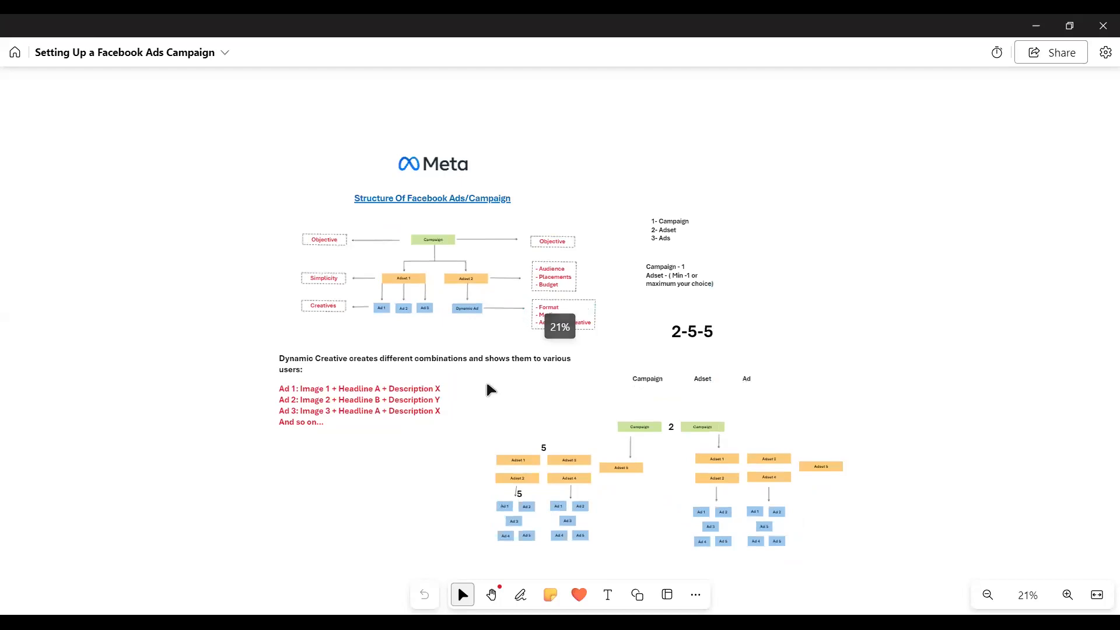
drag(512, 366, 467, 274)
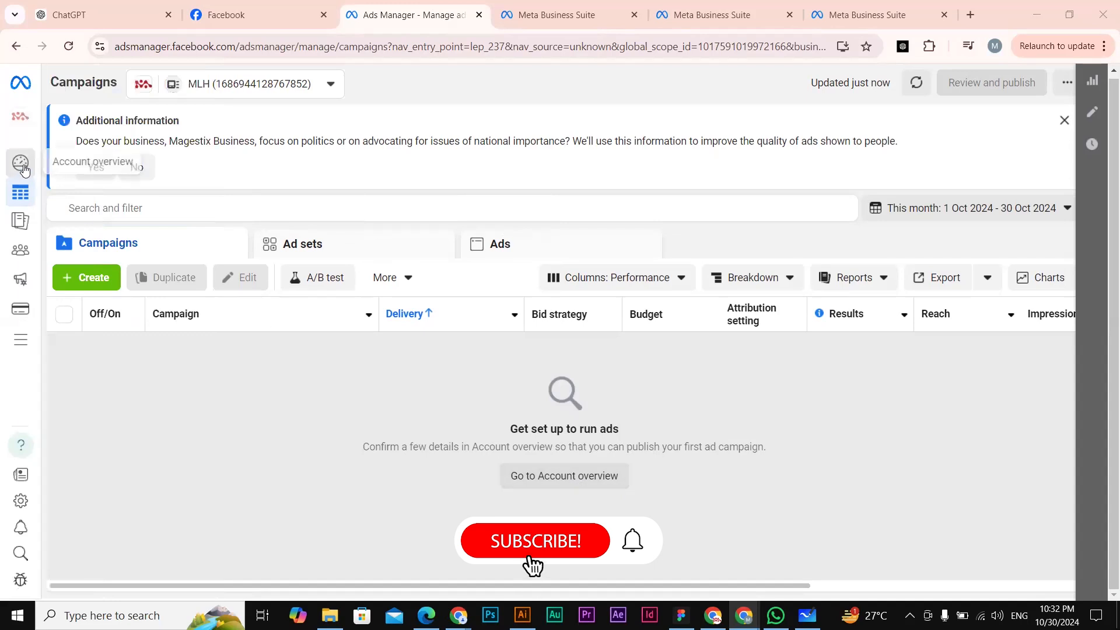
- Open the ad account overview and review the setup requirements for payment method, Facebook Page, phone number and email verification
mouse_move(24, 168)
click(63, 169)
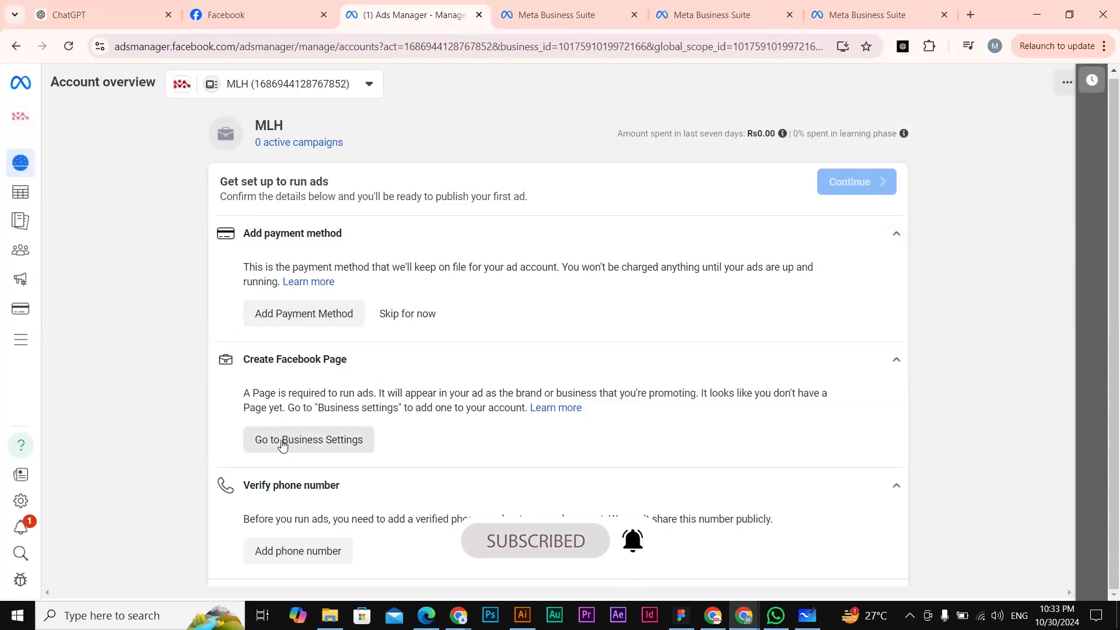
scroll(282, 446, down, 2)
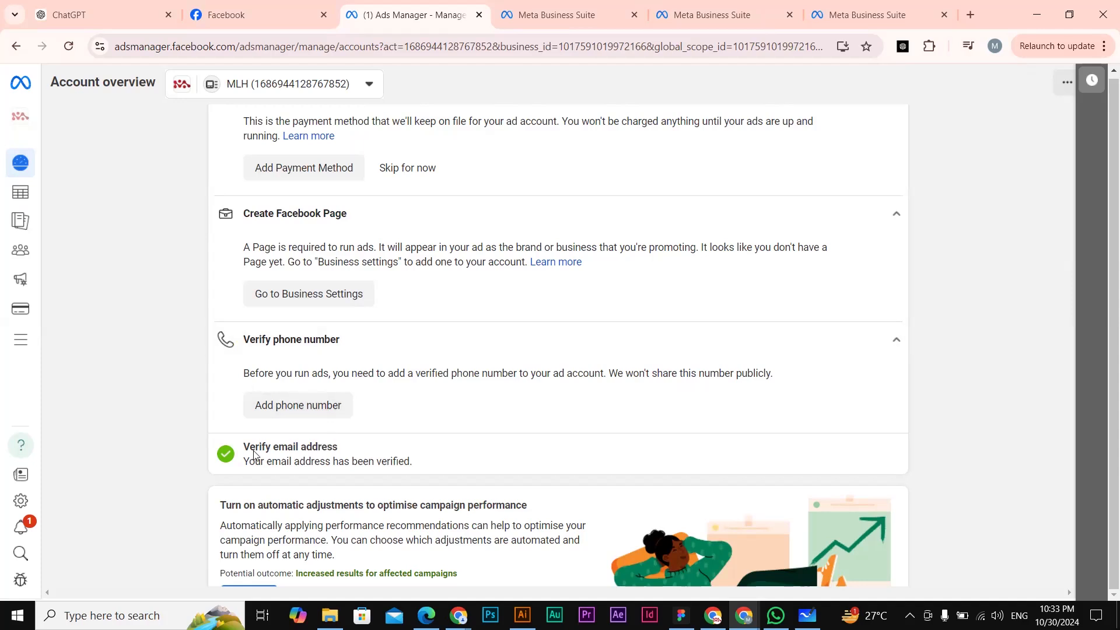
drag(243, 446, 417, 446)
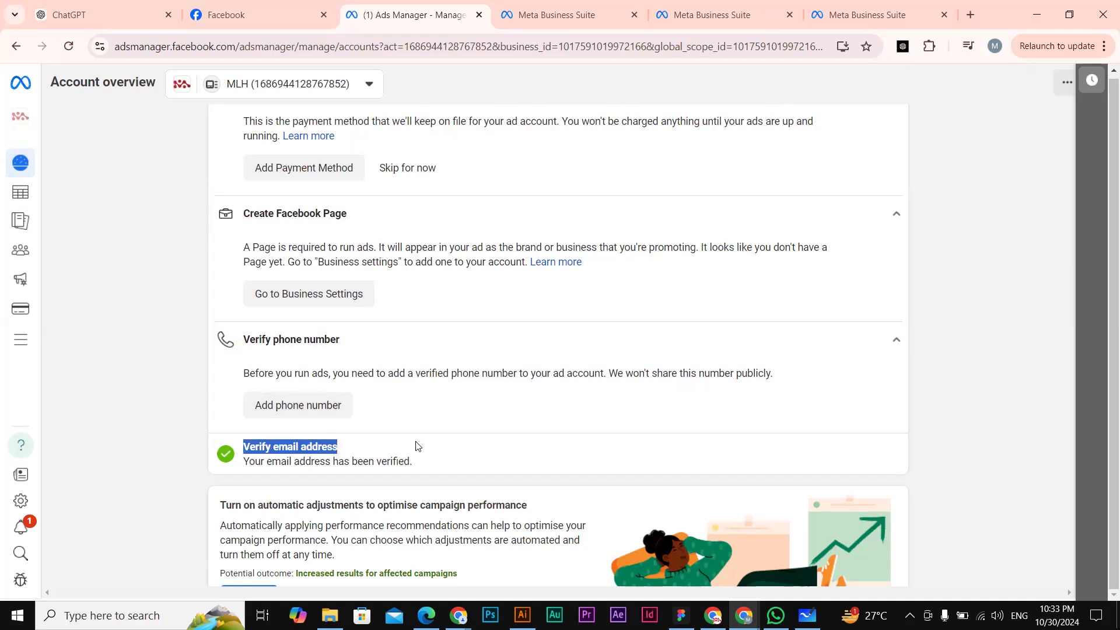
click(355, 450)
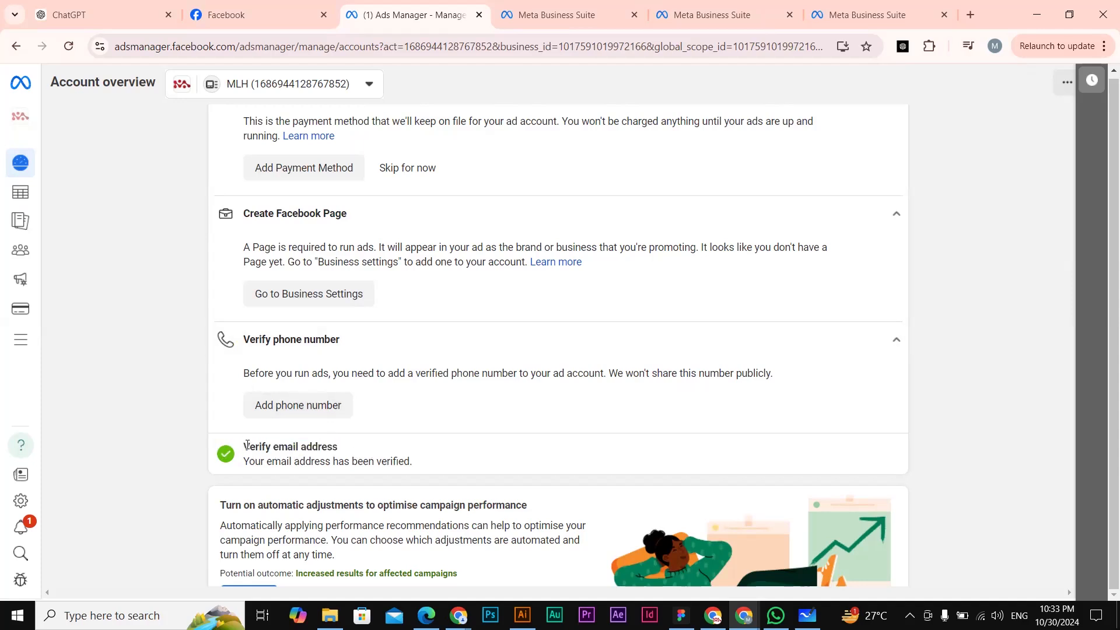
drag(257, 445, 347, 451)
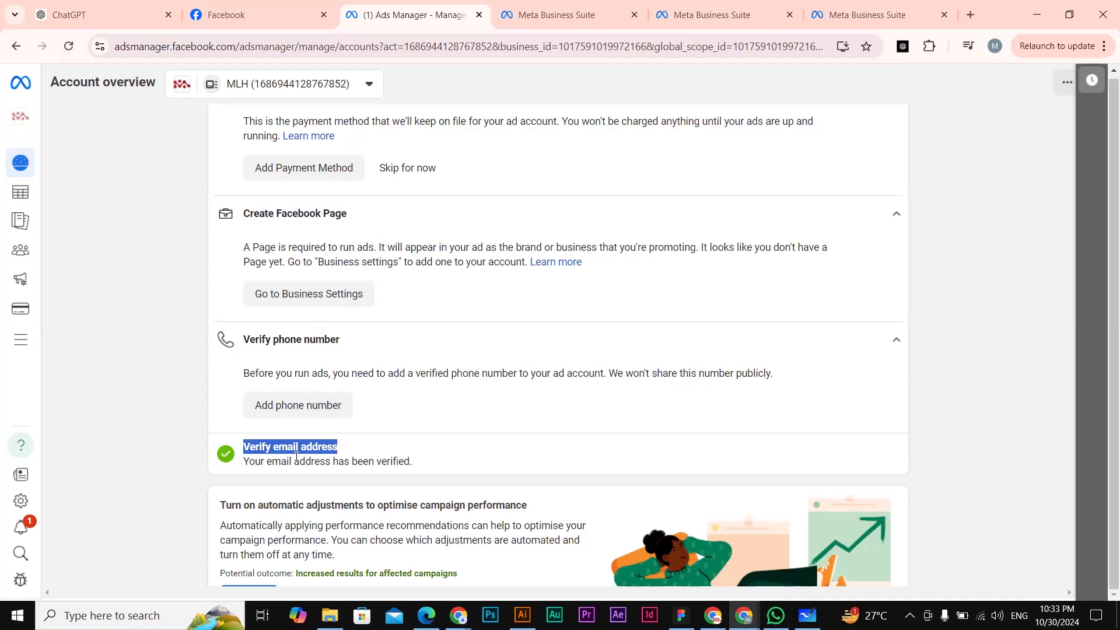
scroll(335, 460, down, 1)
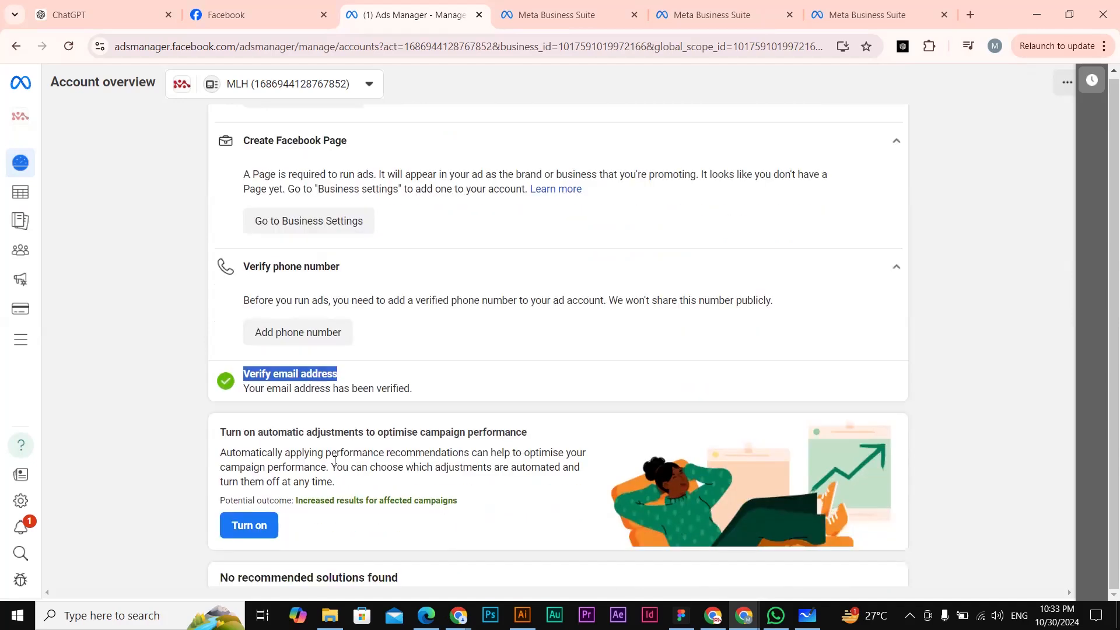
scroll(335, 463, down, 3)
scroll(336, 467, up, 6)
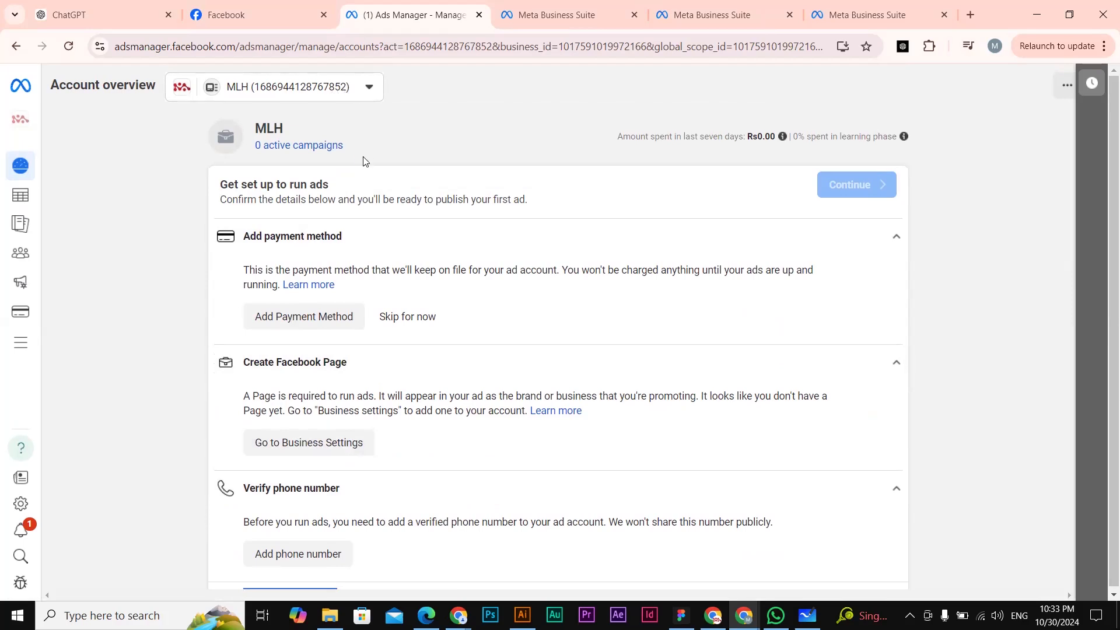
- Go to the Campaigns page and view the new campaign dialog, closing it without creating anything
mouse_move(21, 195)
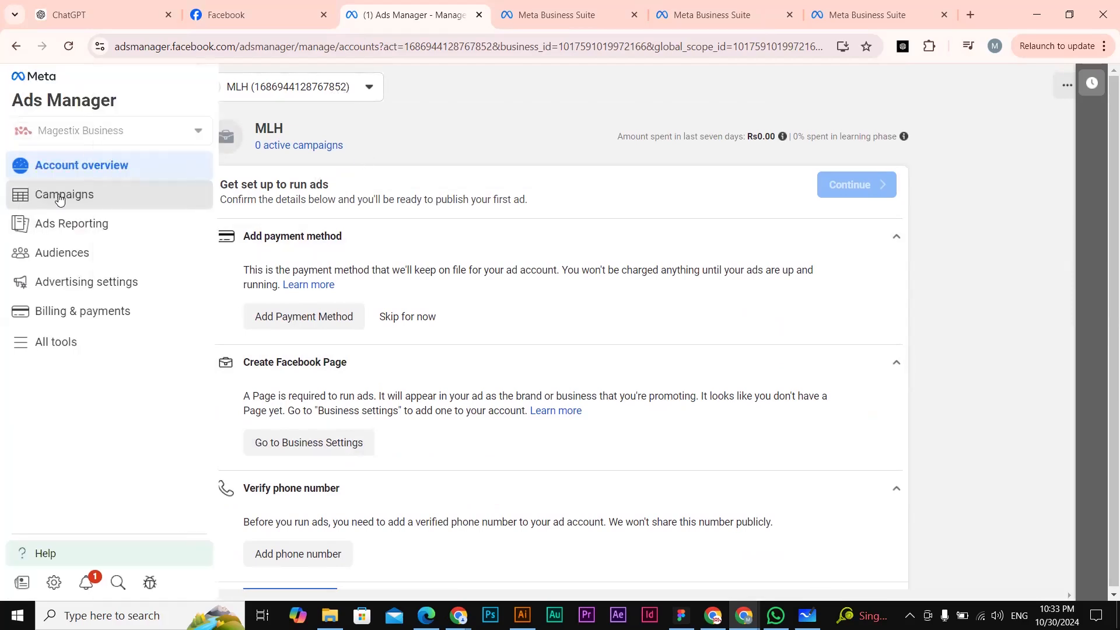
click(63, 194)
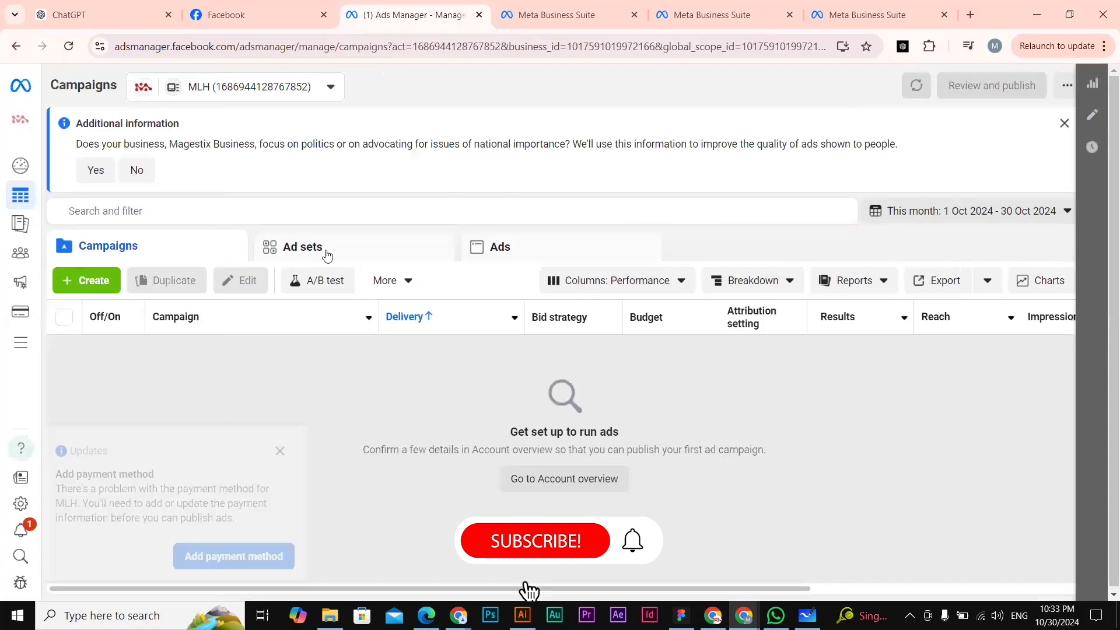
click(280, 428)
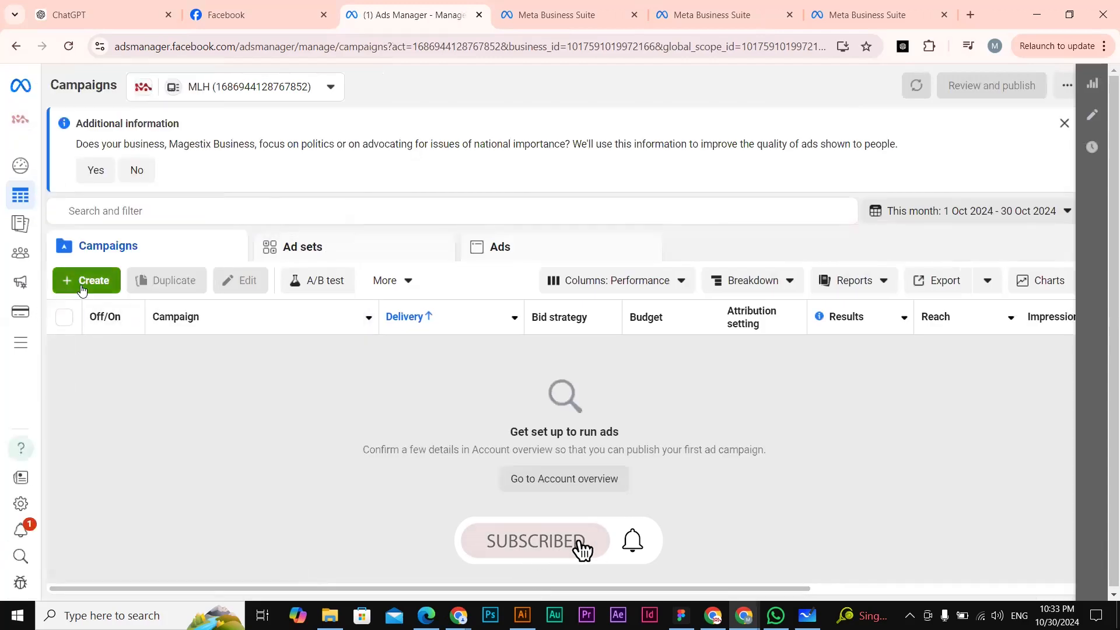
click(84, 282)
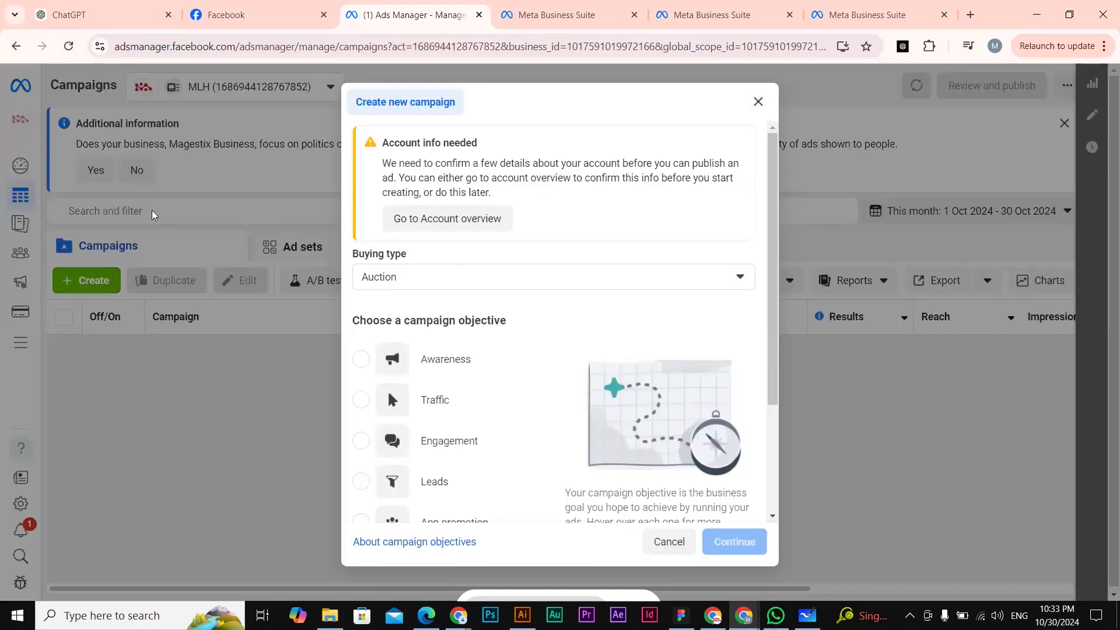
click(758, 103)
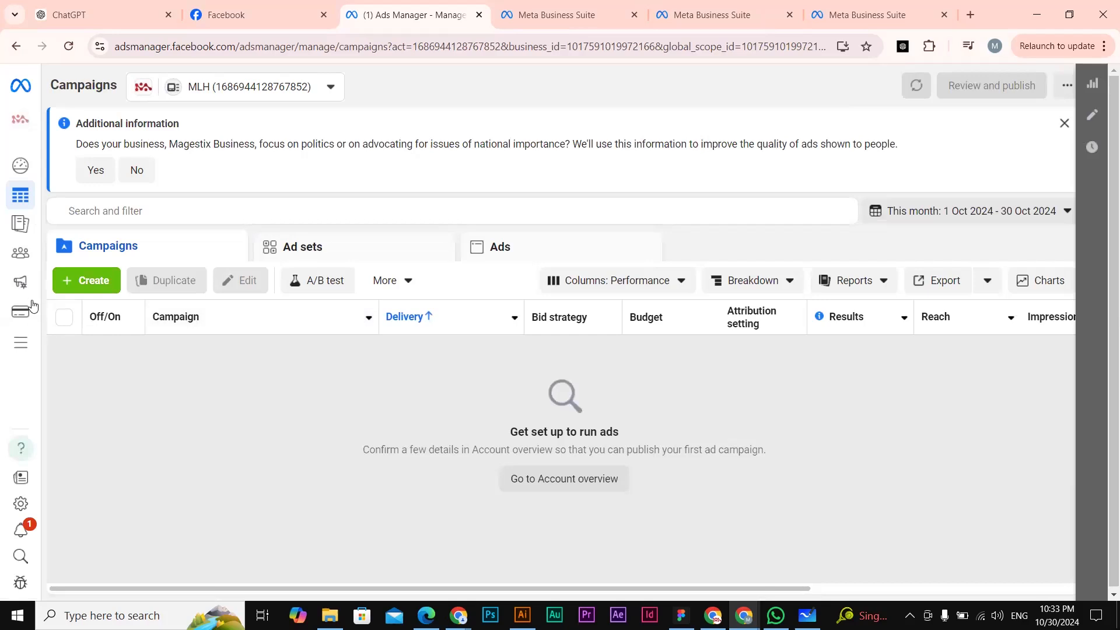
- Review the payment activity under Billing & payments and open the Payment methods page
mouse_move(80, 190)
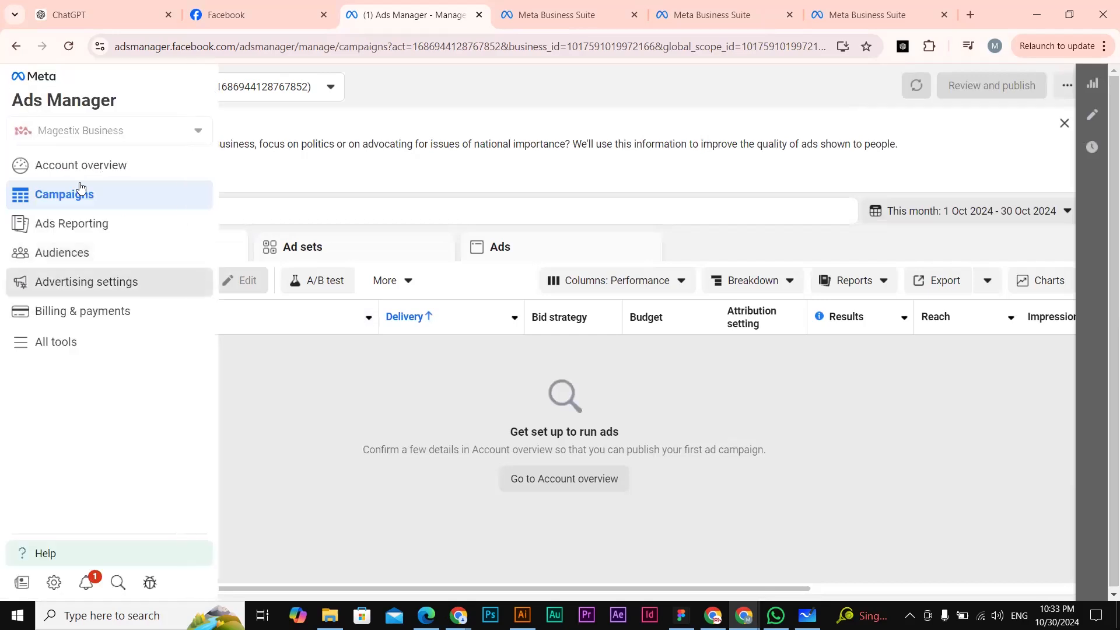
click(86, 317)
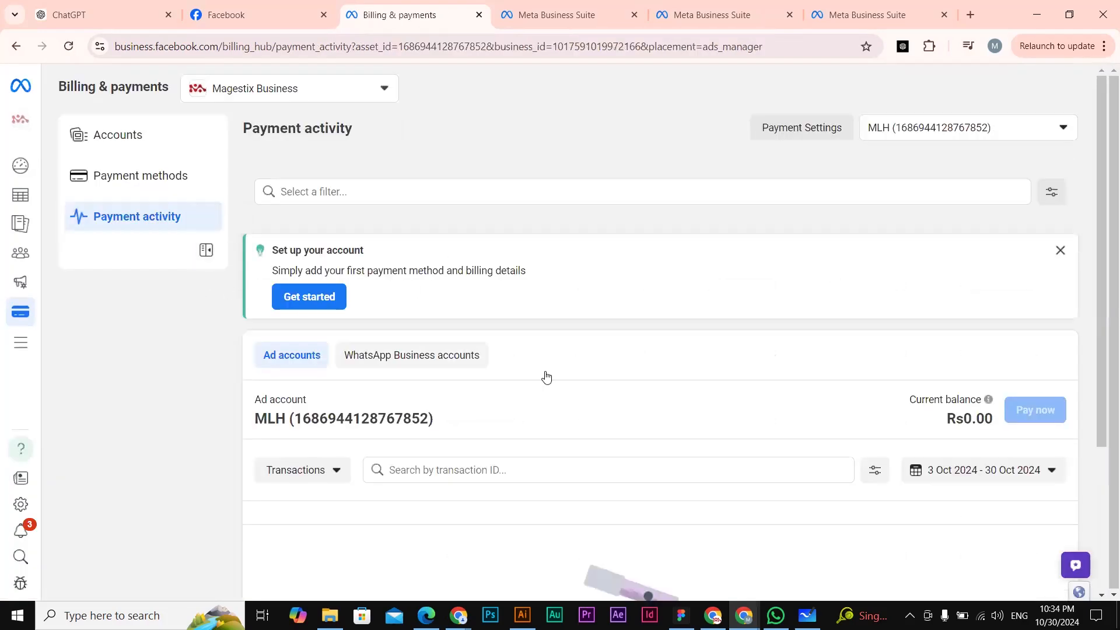
scroll(535, 367, down, 3)
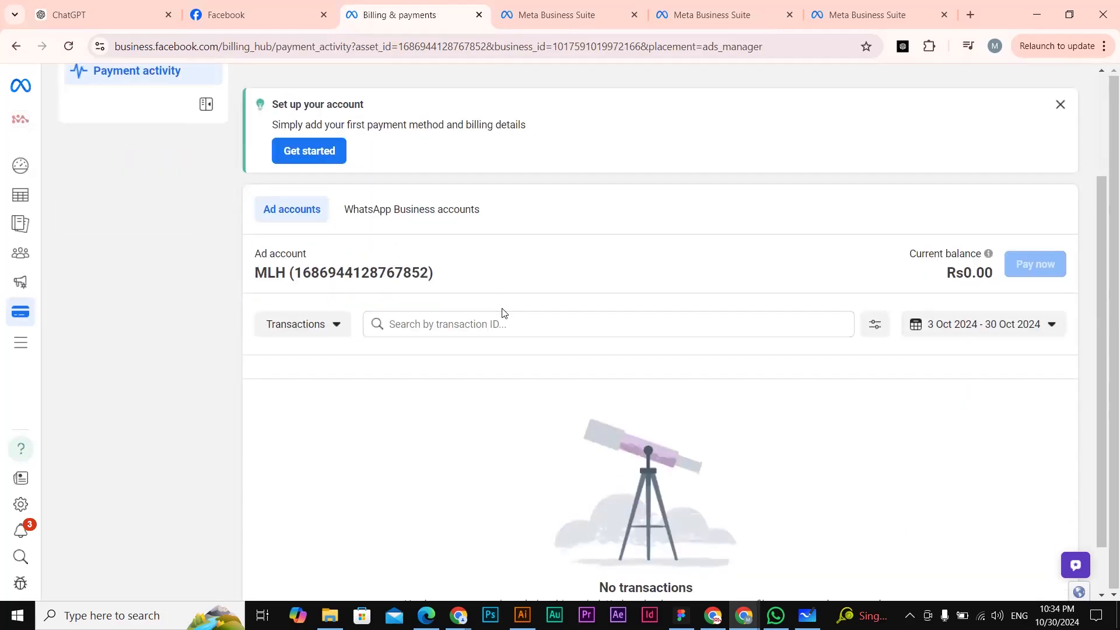
scroll(104, 293, up, 3)
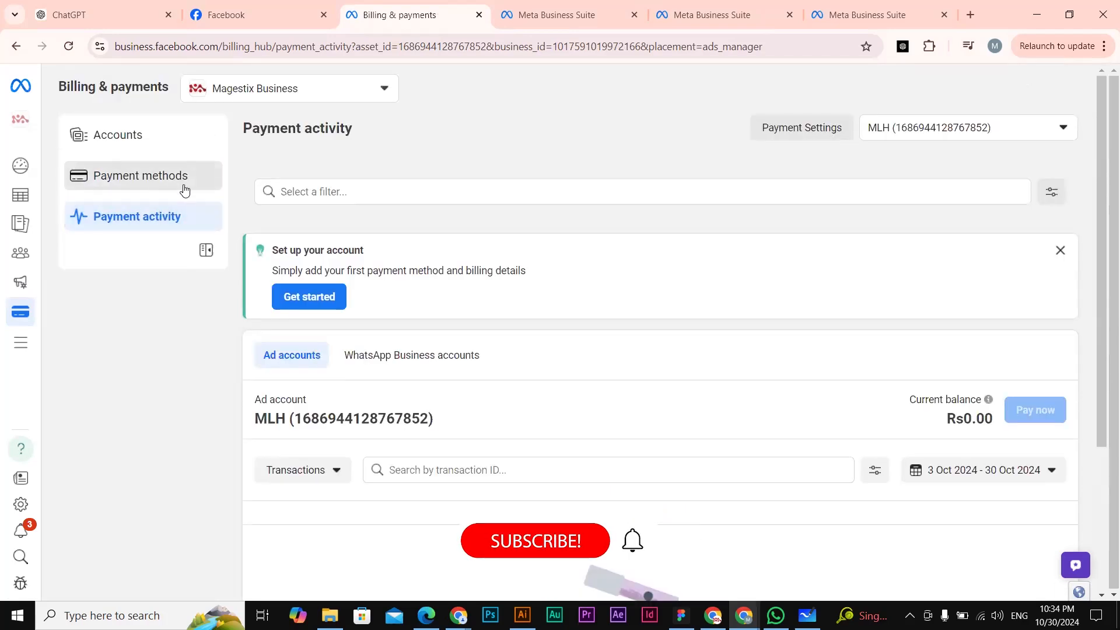
click(124, 181)
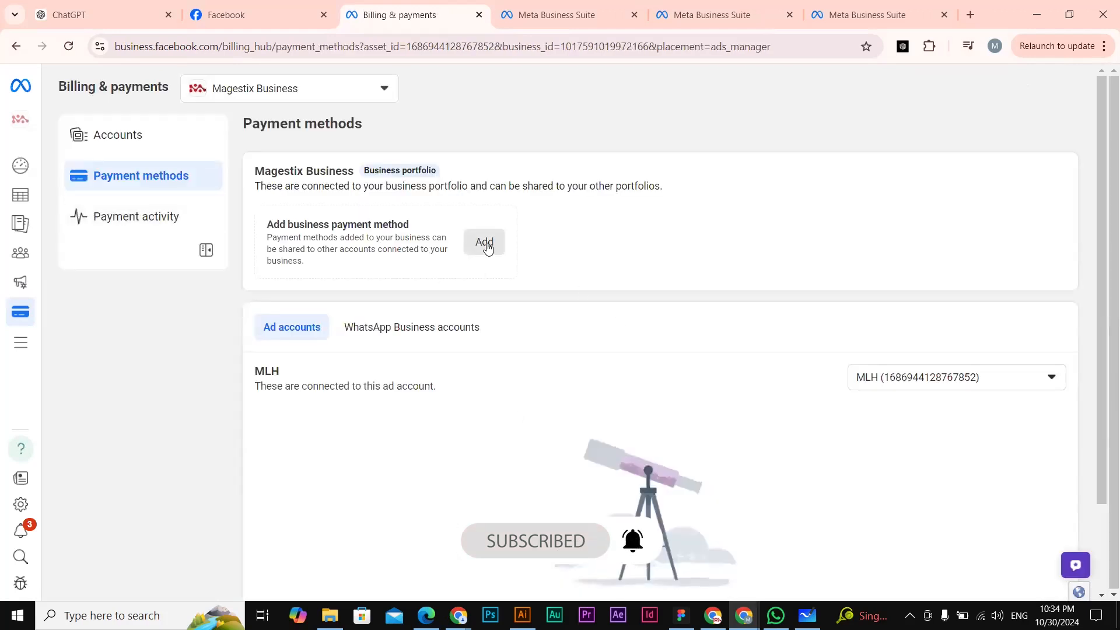
- Open the form for adding a business payment method and examine its country, currency and payment method options
drag(280, 225, 444, 229)
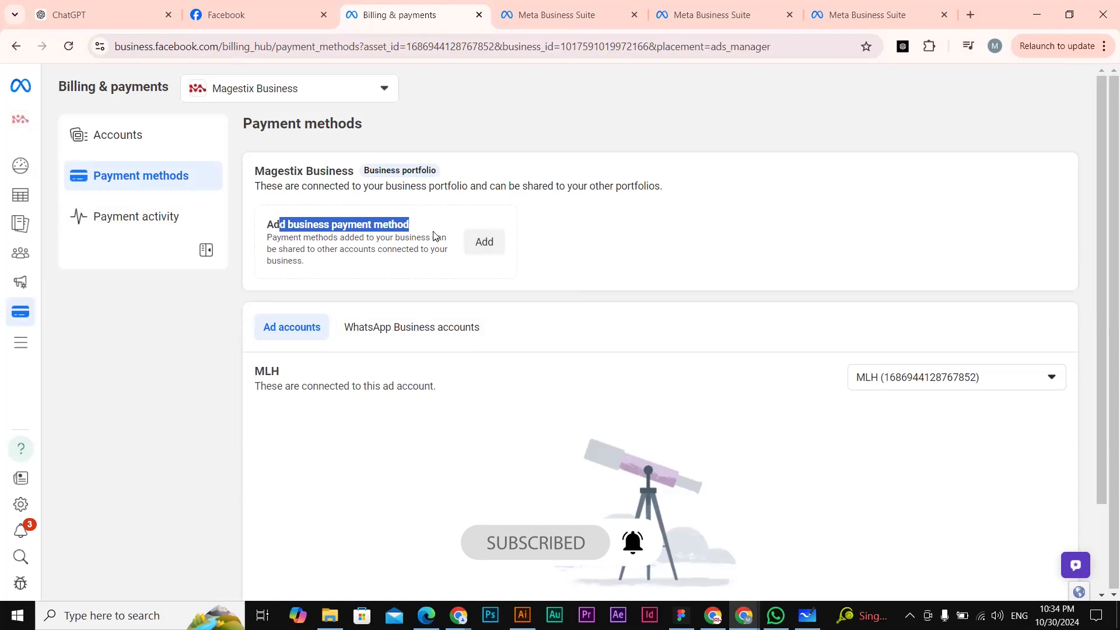
click(489, 258)
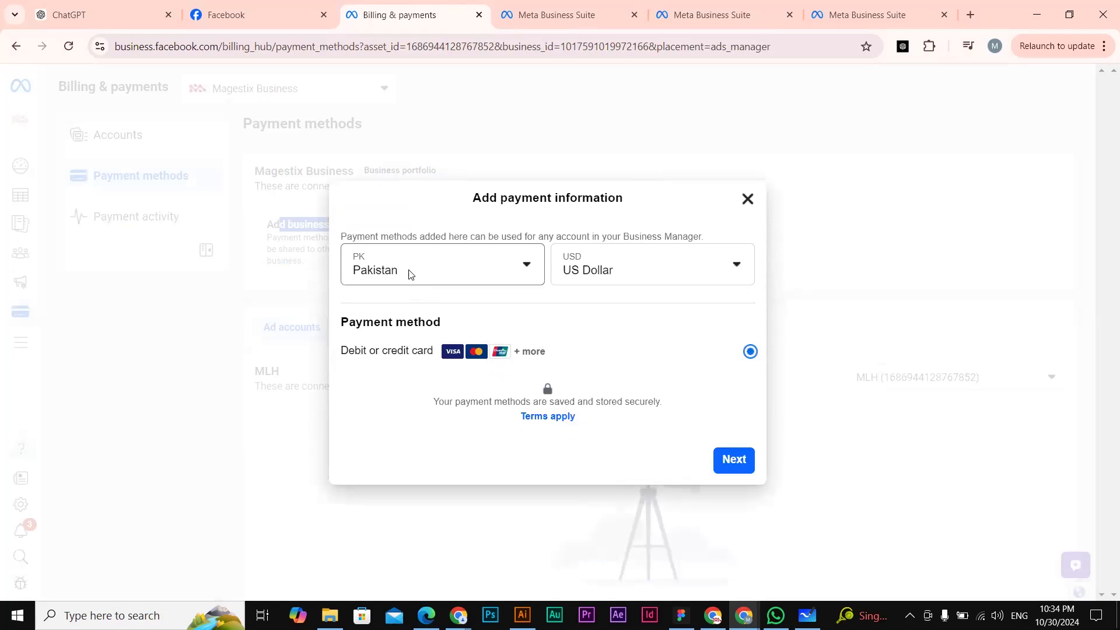
click(526, 269)
click(377, 283)
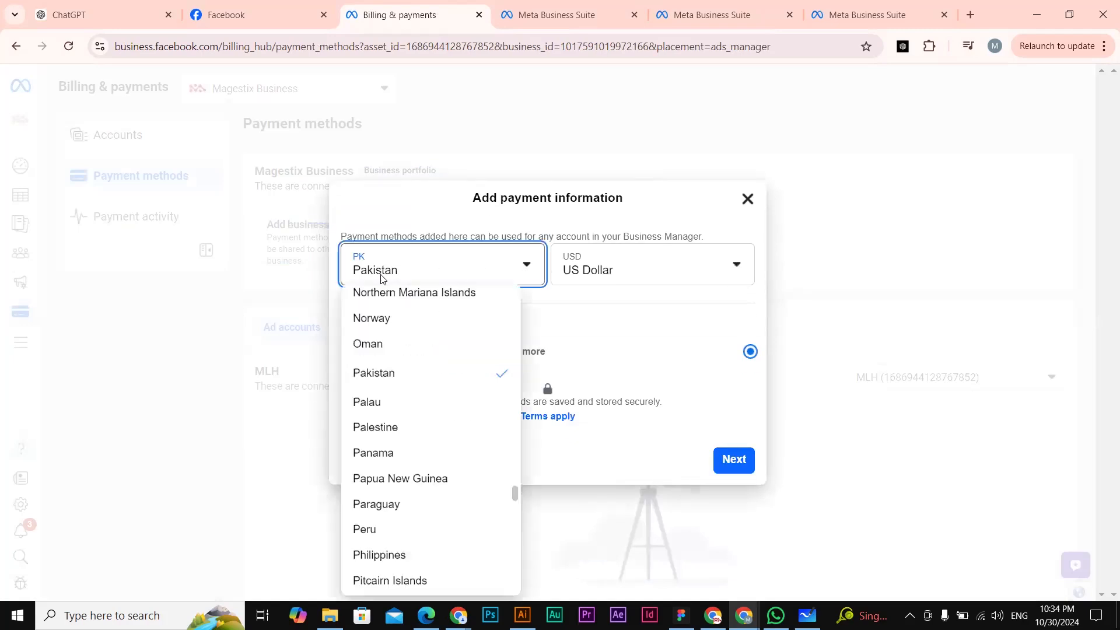
click(652, 270)
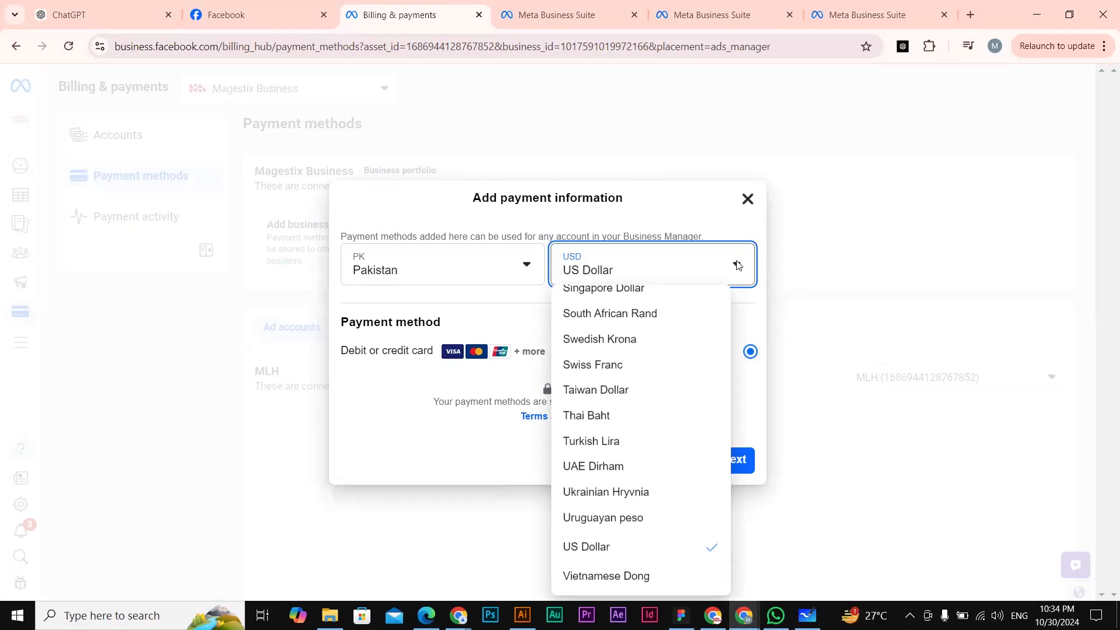
double_click(390, 467)
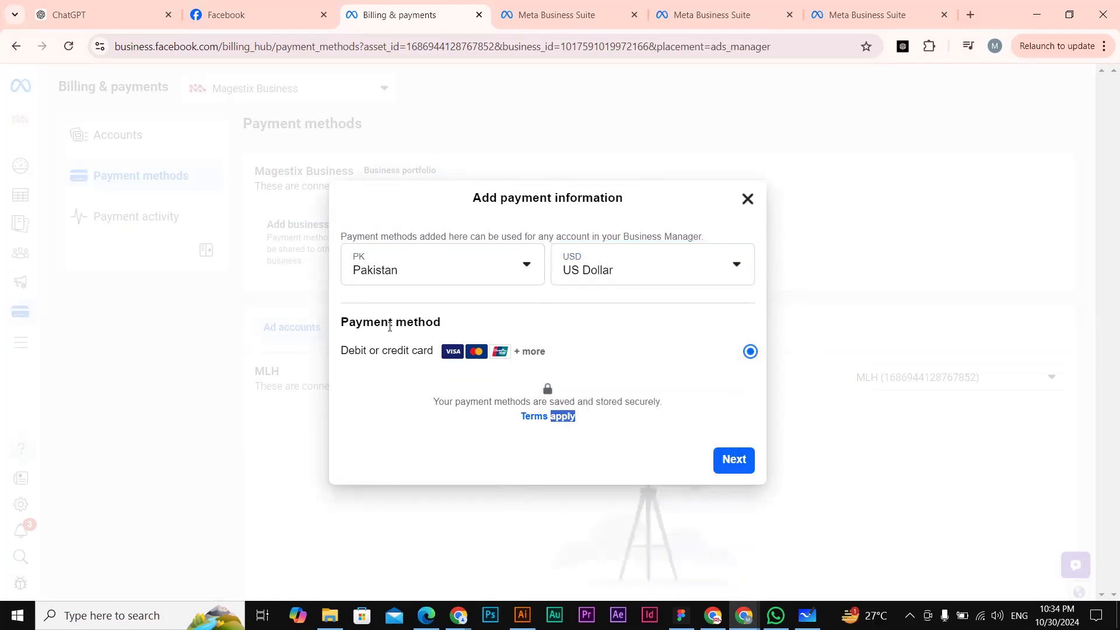
triple_click(374, 323)
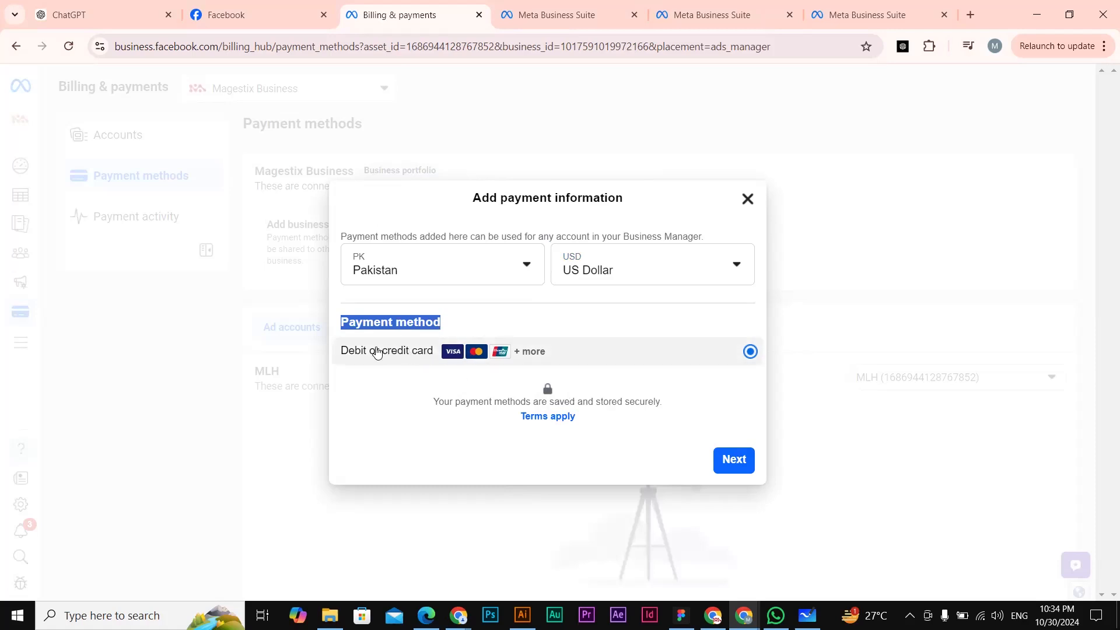
- Continue to the debit or credit card form, examine the required card fields and close it without saving
click(734, 461)
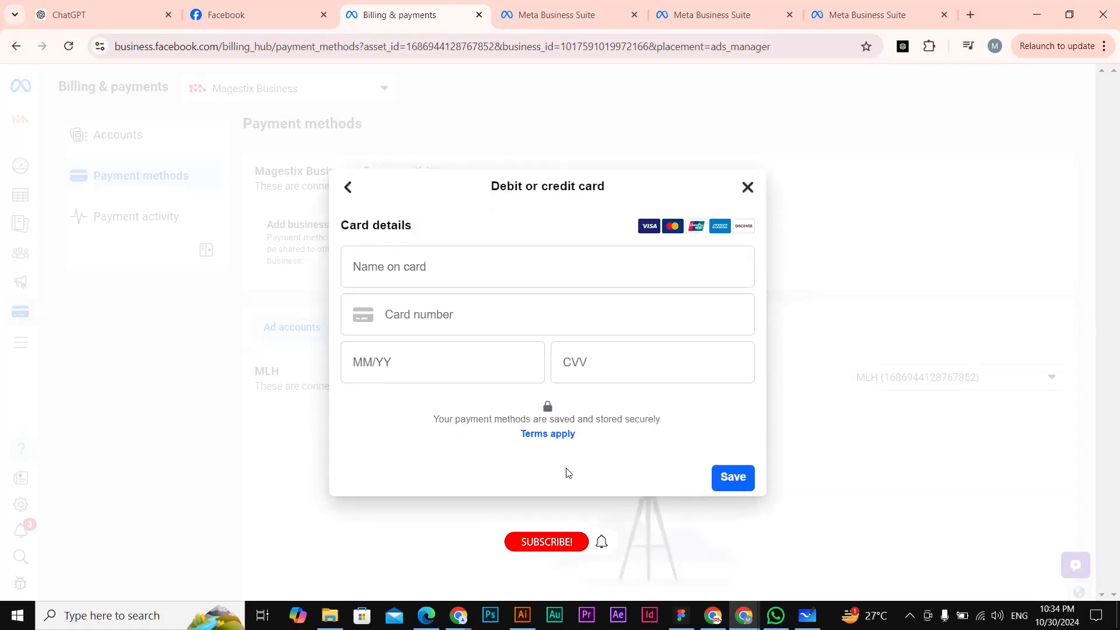
click(401, 262)
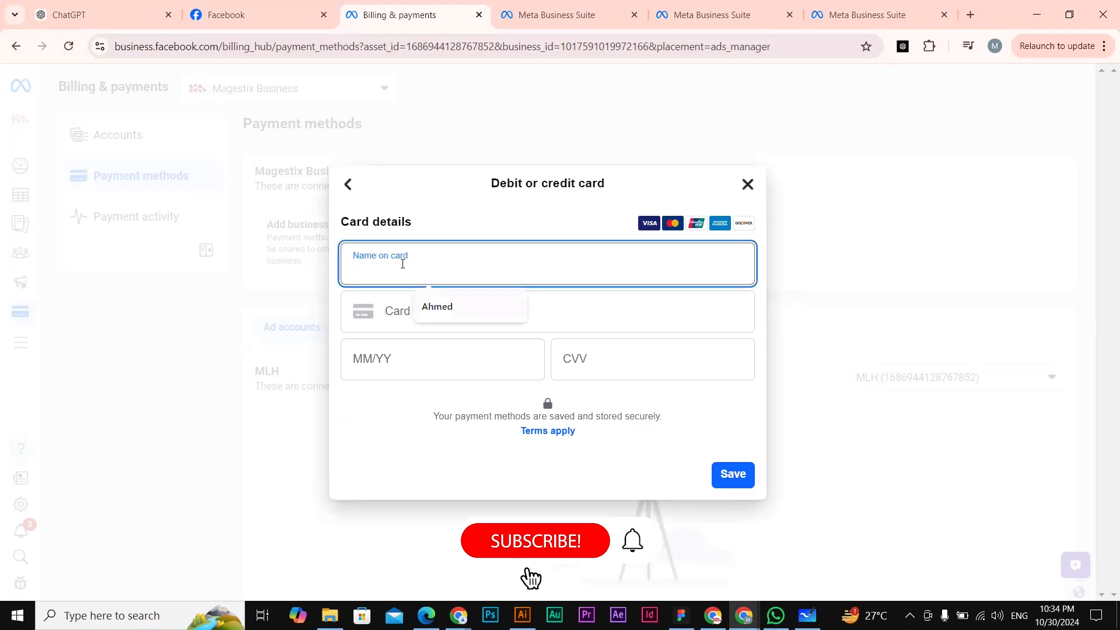
click(493, 231)
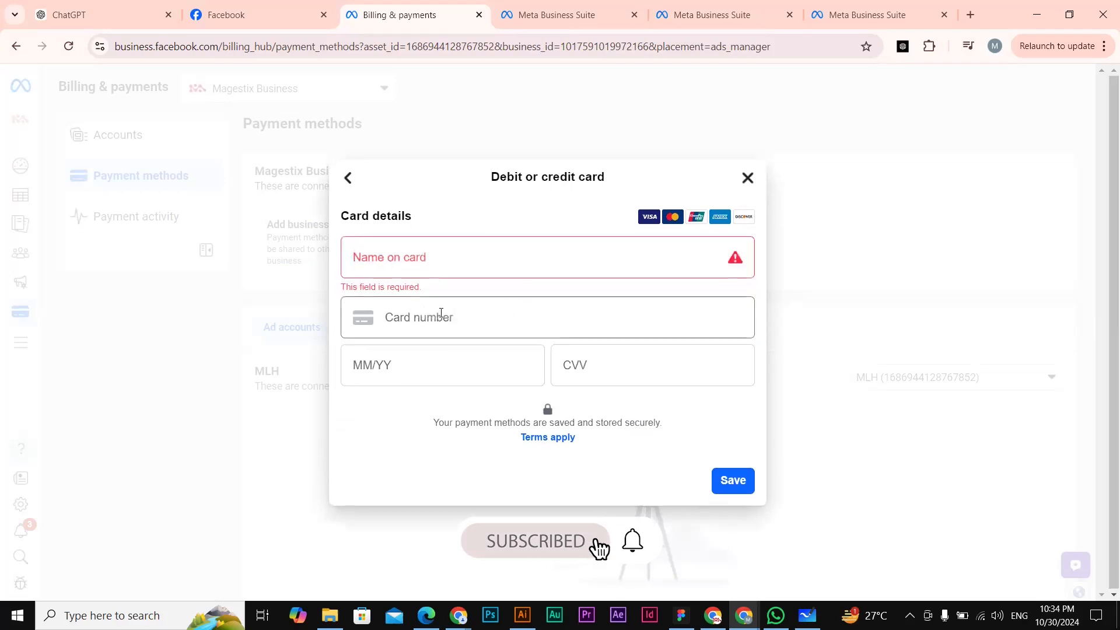
click(439, 317)
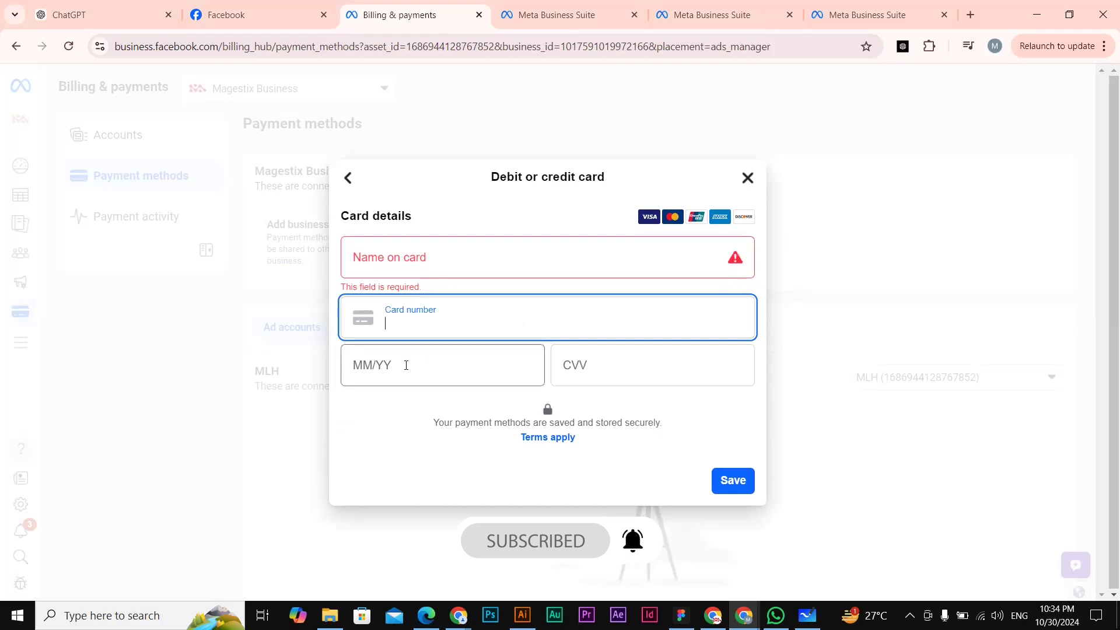
click(402, 365)
click(375, 455)
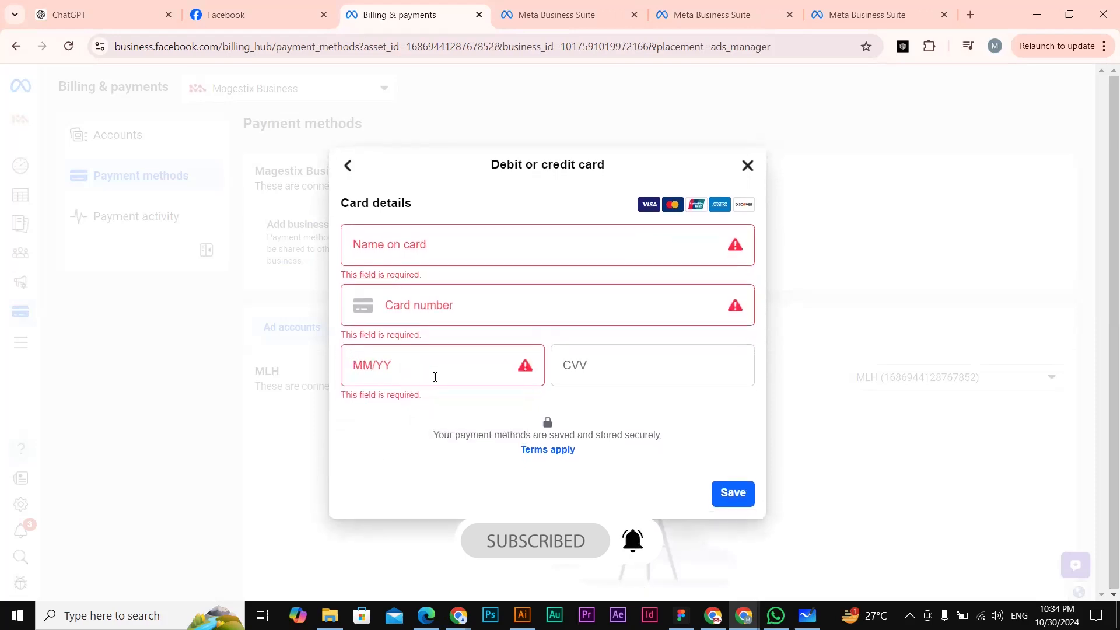
click(632, 367)
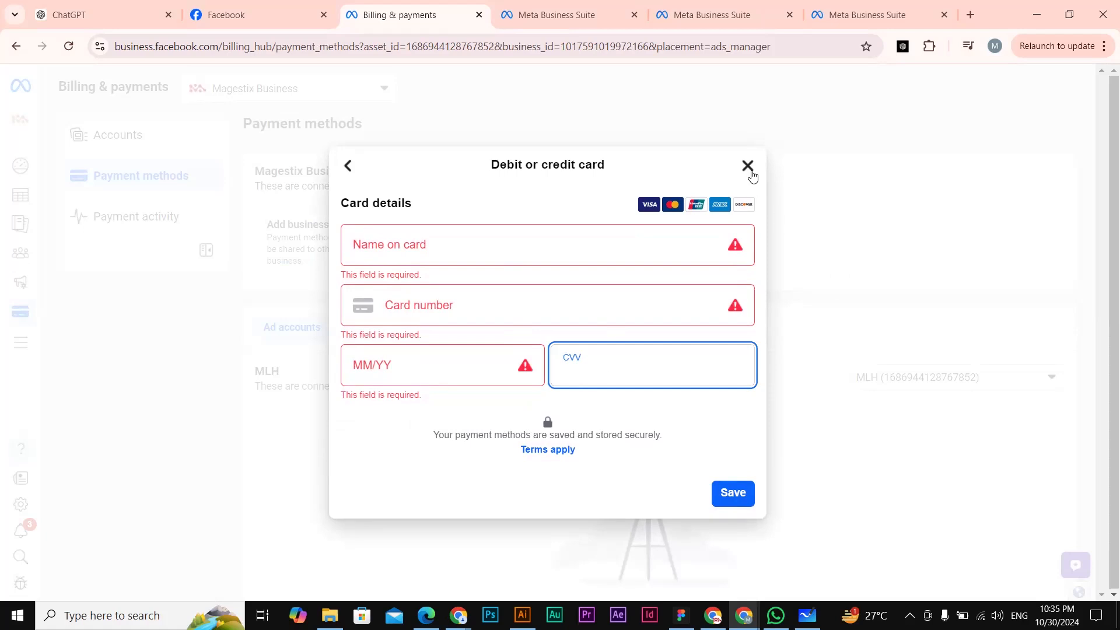
click(748, 166)
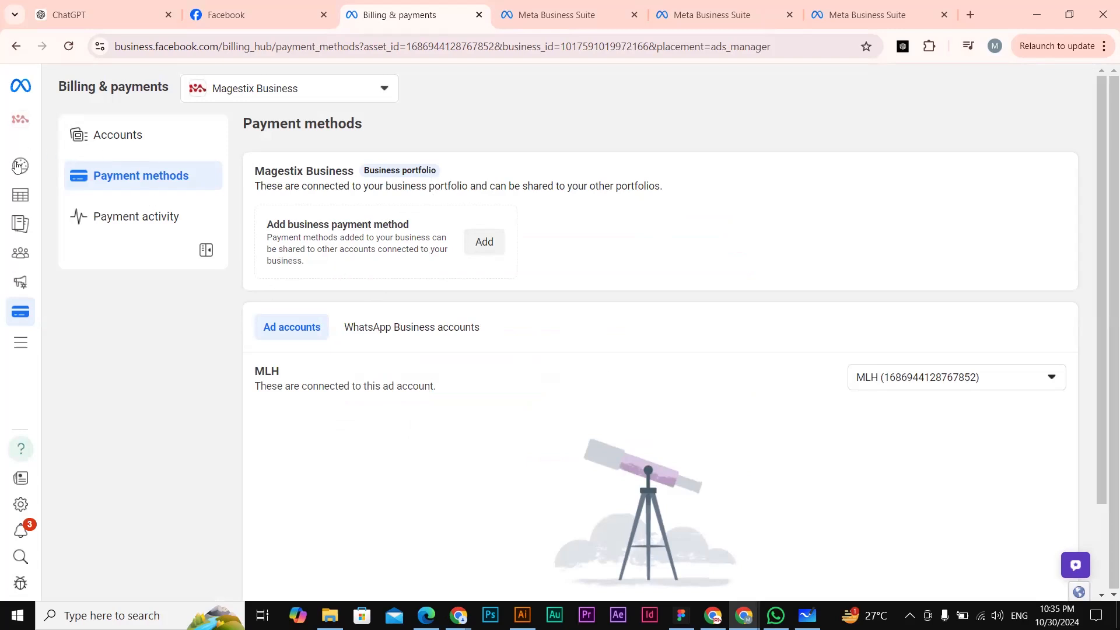
- Return to the Campaigns page, dismiss the payment method notice and start a new campaign to show its objectives
mouse_move(18, 166)
click(65, 195)
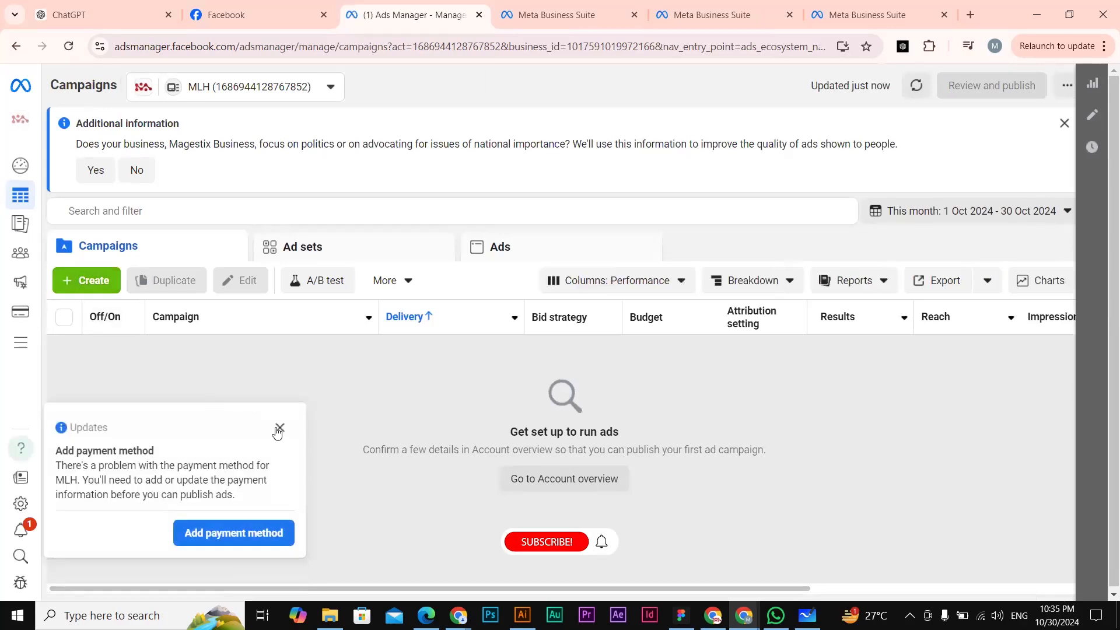
click(279, 430)
click(108, 284)
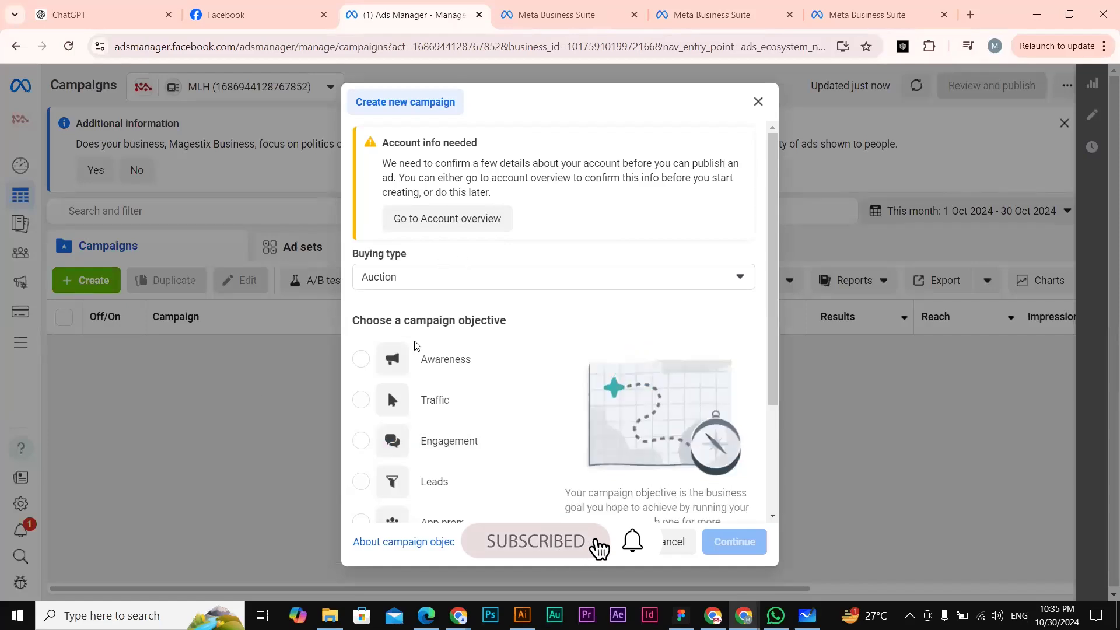
scroll(420, 350, down, 2)
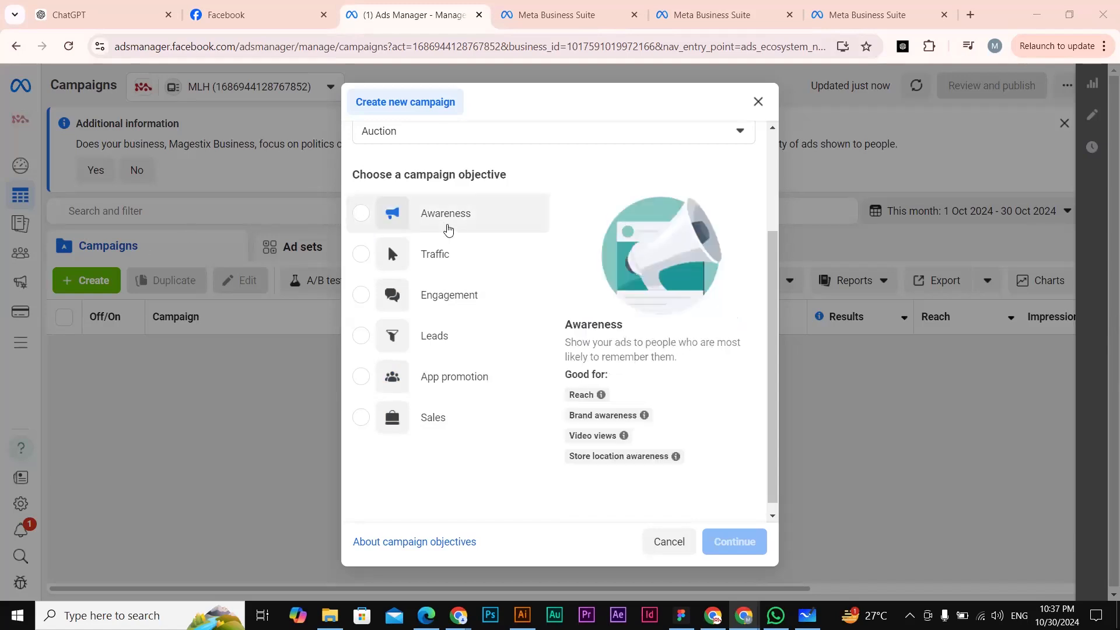
- Choose the Awareness objective, review what it is good for, and continue to the new campaign's settings
click(448, 229)
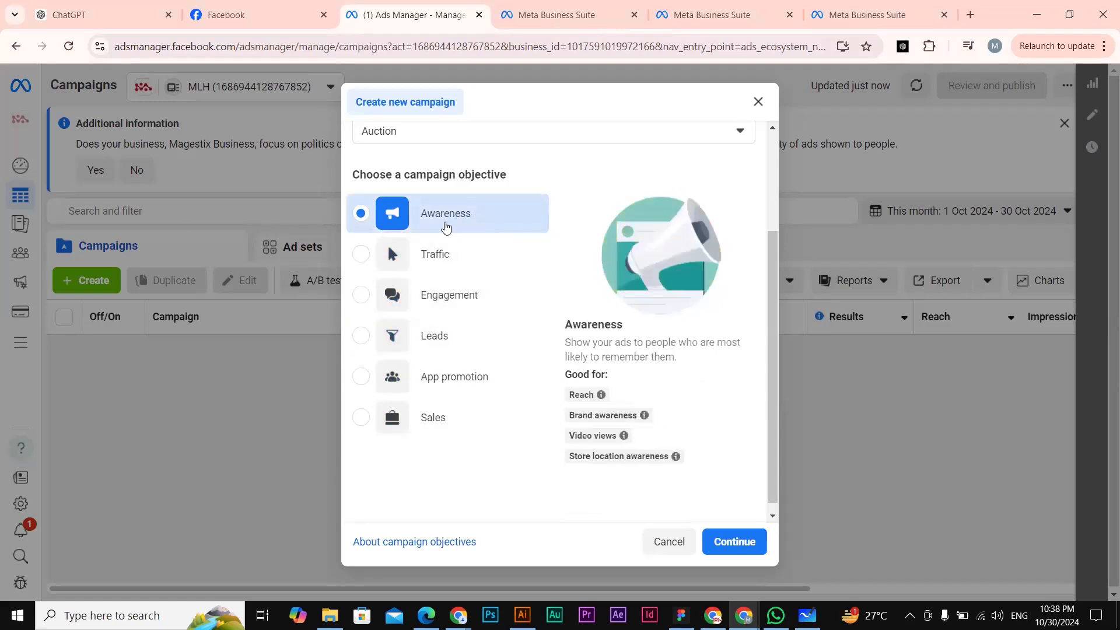
mouse_move(600, 394)
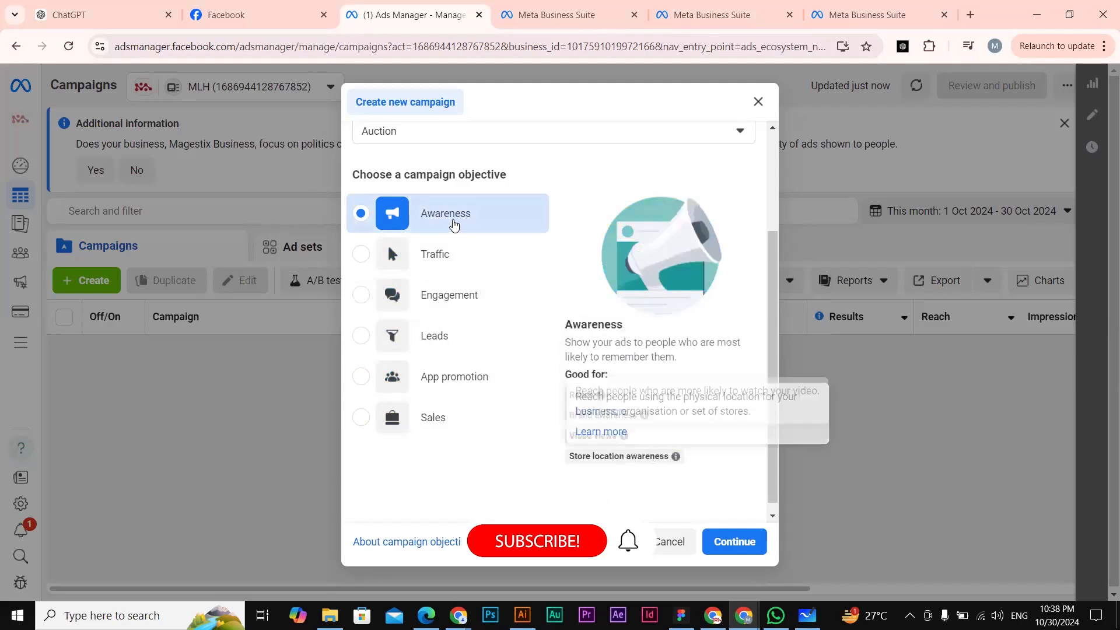
mouse_move(676, 455)
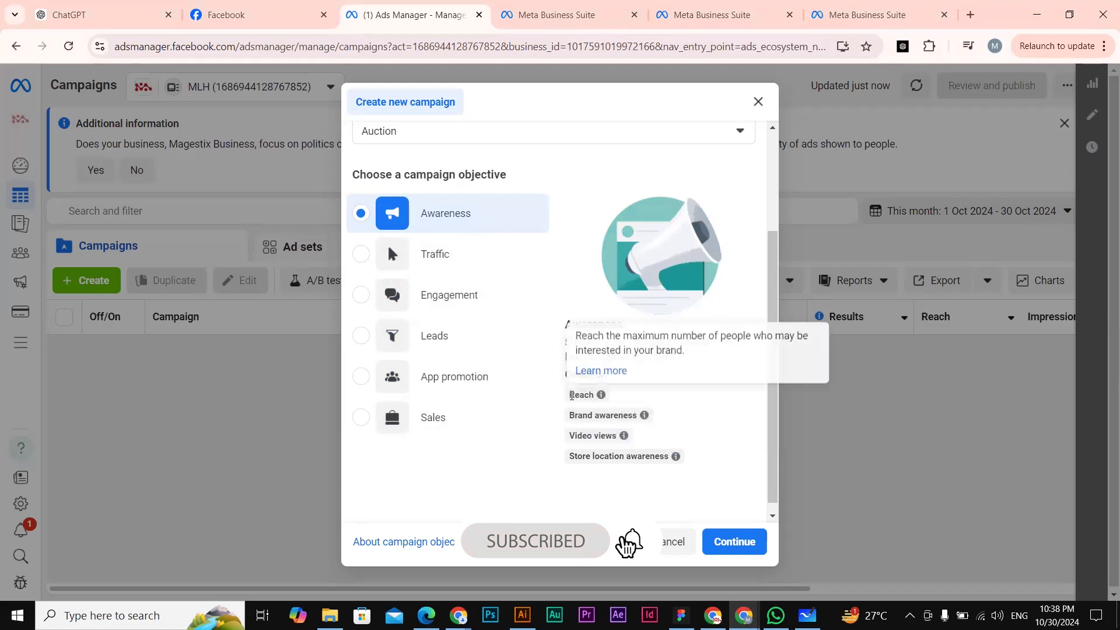
drag(569, 396, 636, 419)
drag(569, 435, 675, 458)
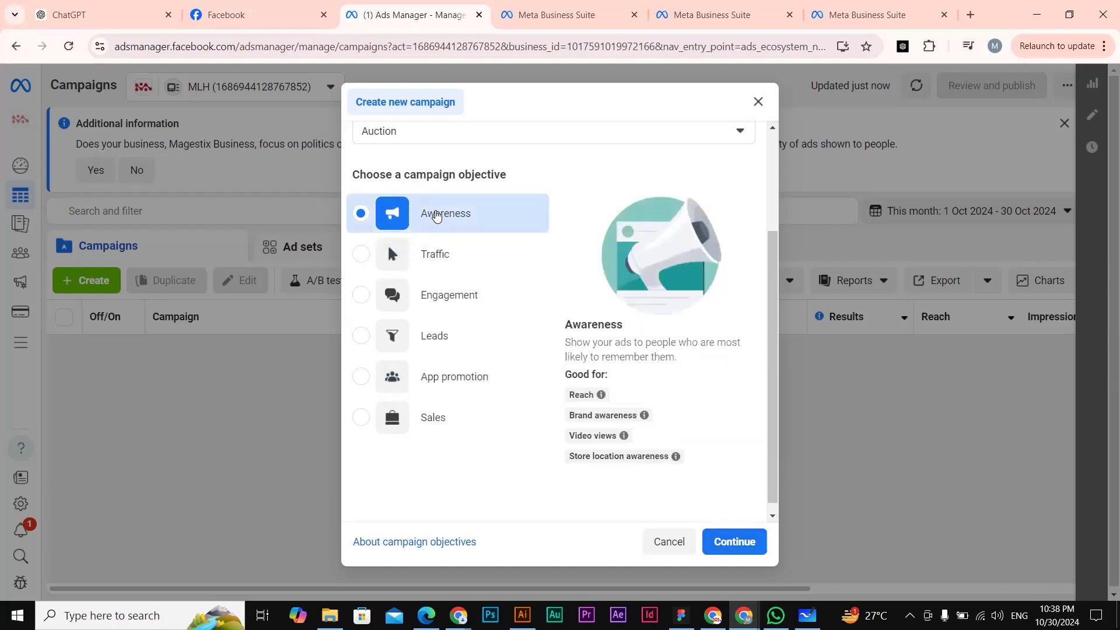
click(733, 543)
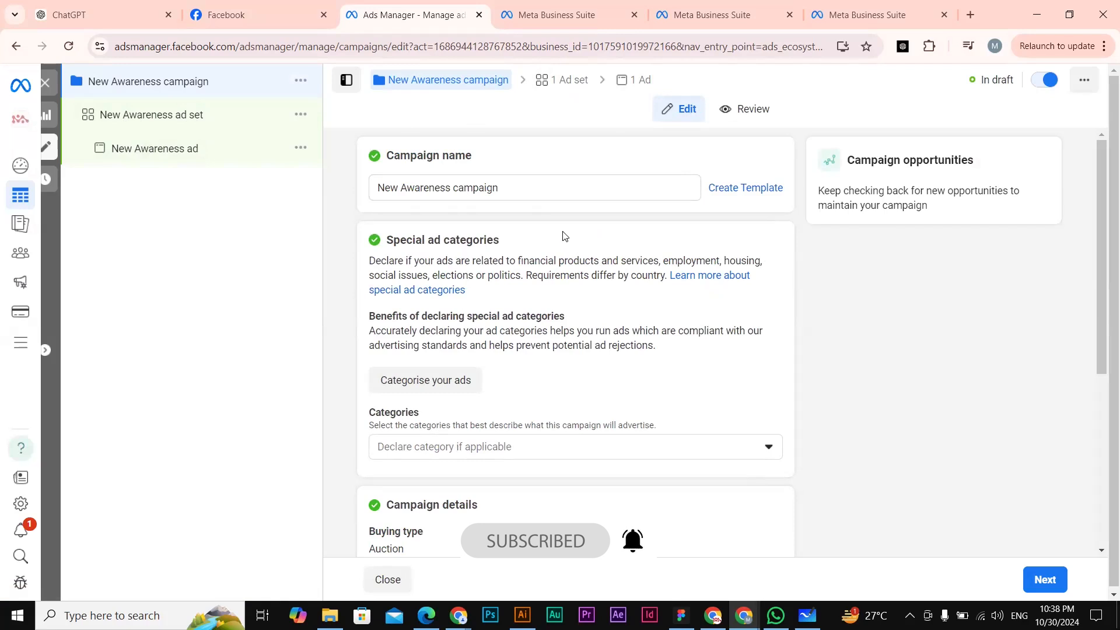
- Name the campaign Testing
triple_click(405, 156)
drag(380, 187, 512, 182)
text(Testing)
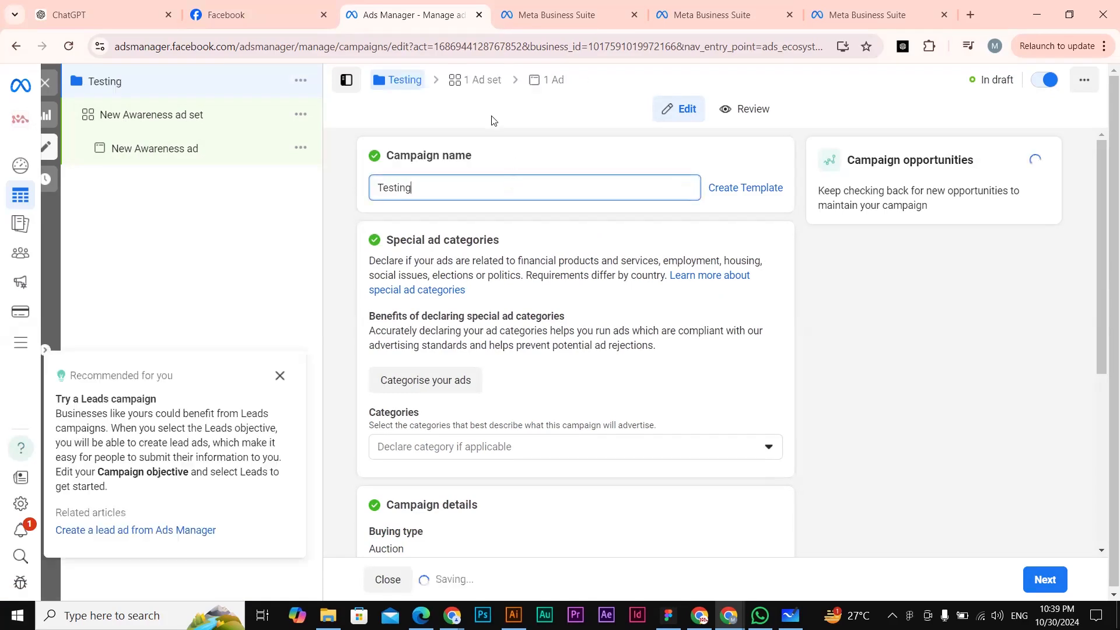
- Dismiss the Leads campaign recommendation and rename the campaign Campaign Setup Lesson, copying the new name
click(278, 379)
drag(456, 187, 334, 191)
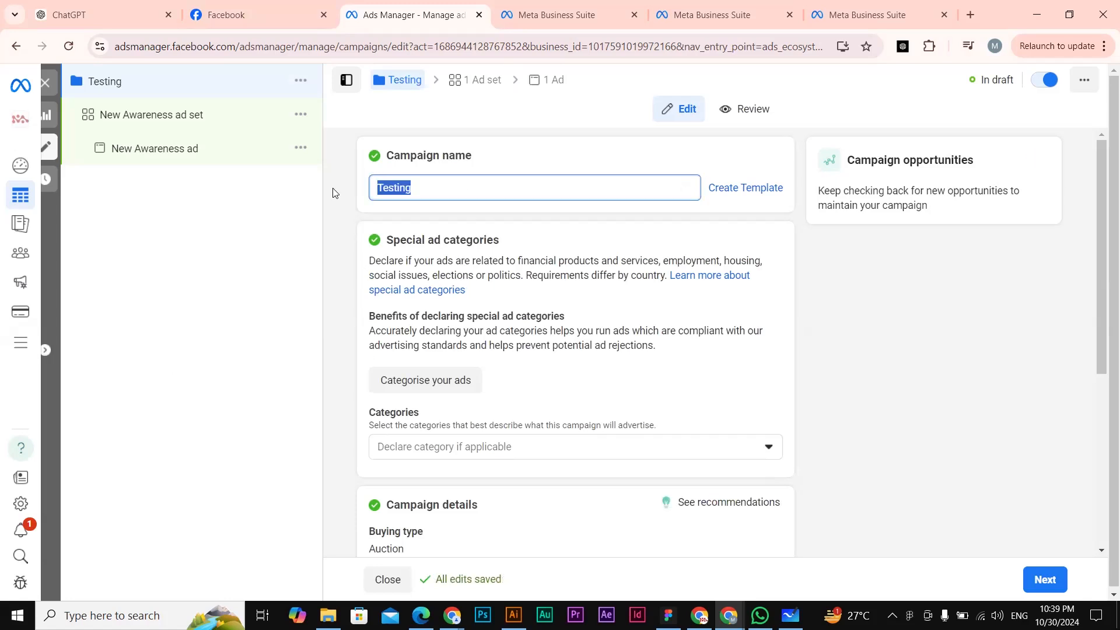
text(Campaign )
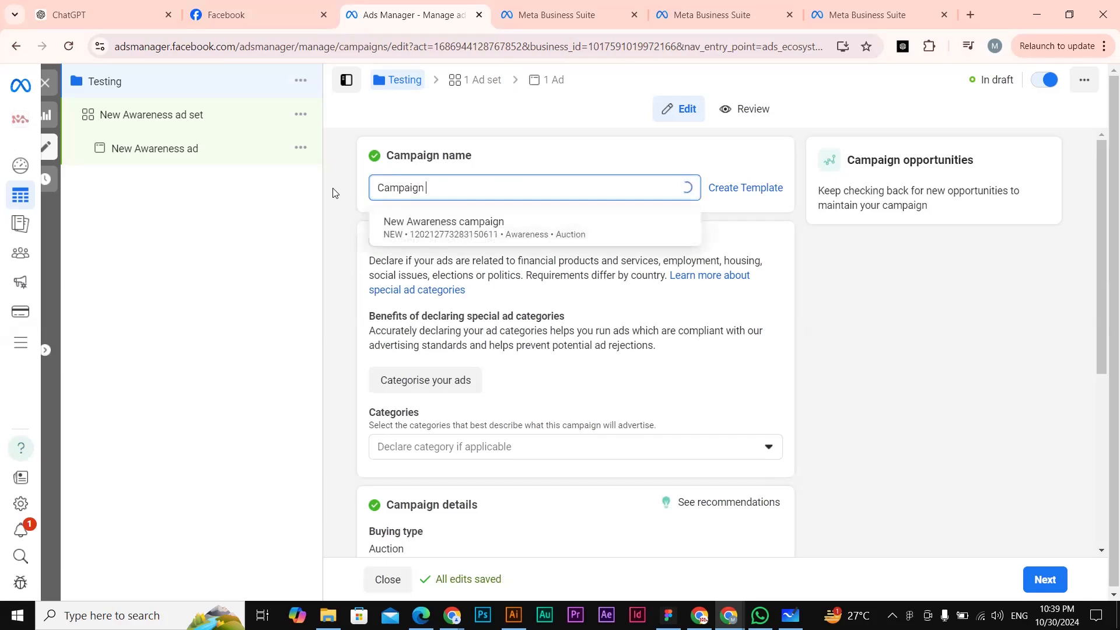
text(Setup Less)
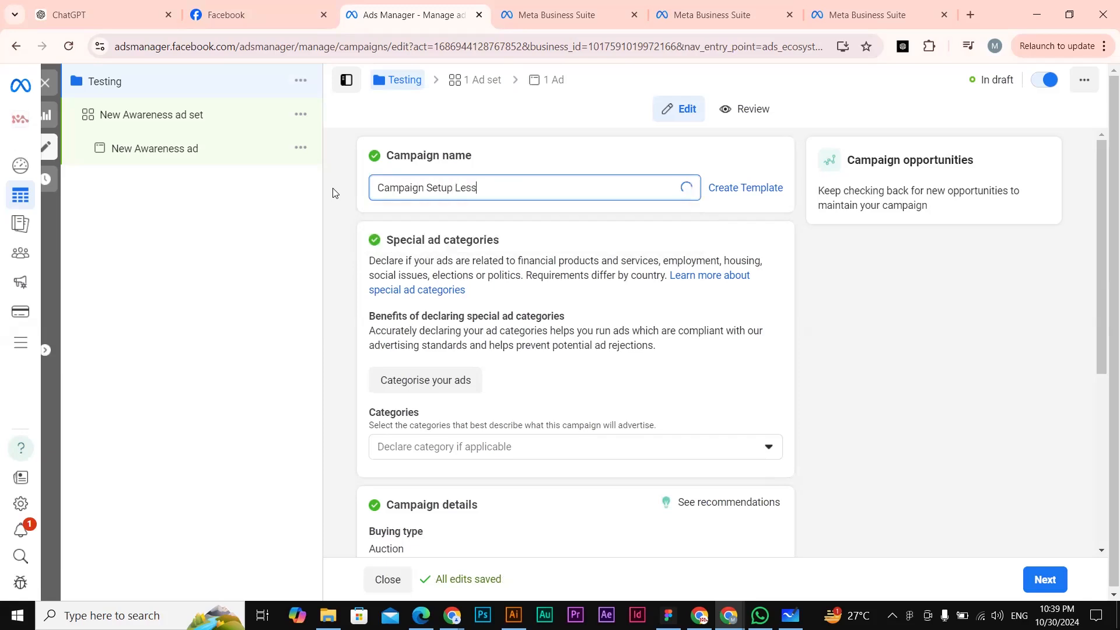
text(ong)
key(BackSpace)
key(ctrl+a)
key(ctrl+c)
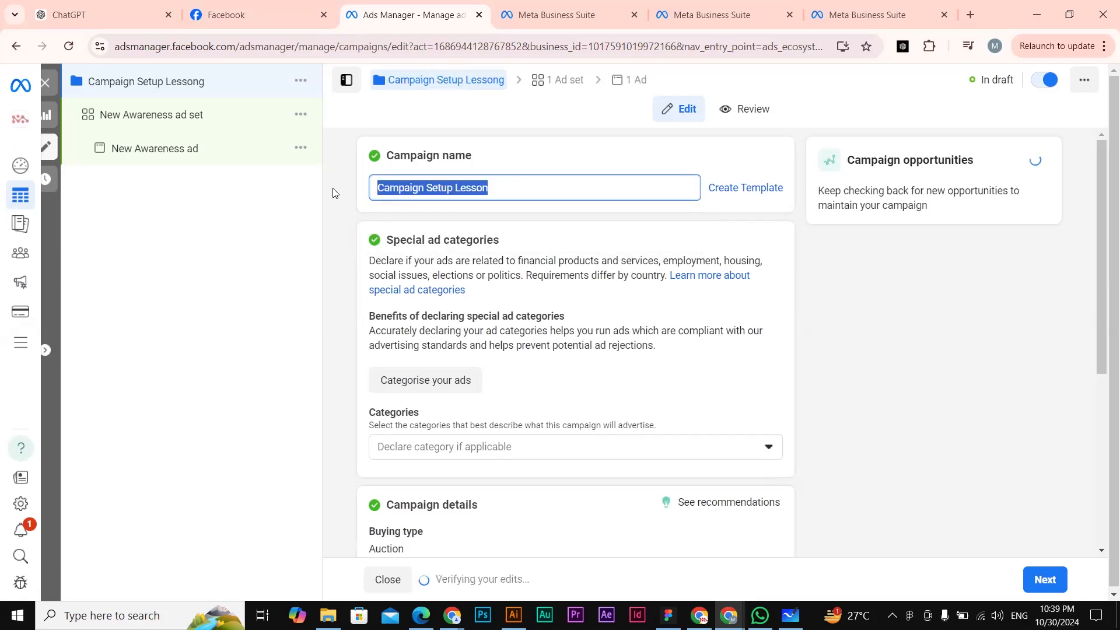
click(573, 170)
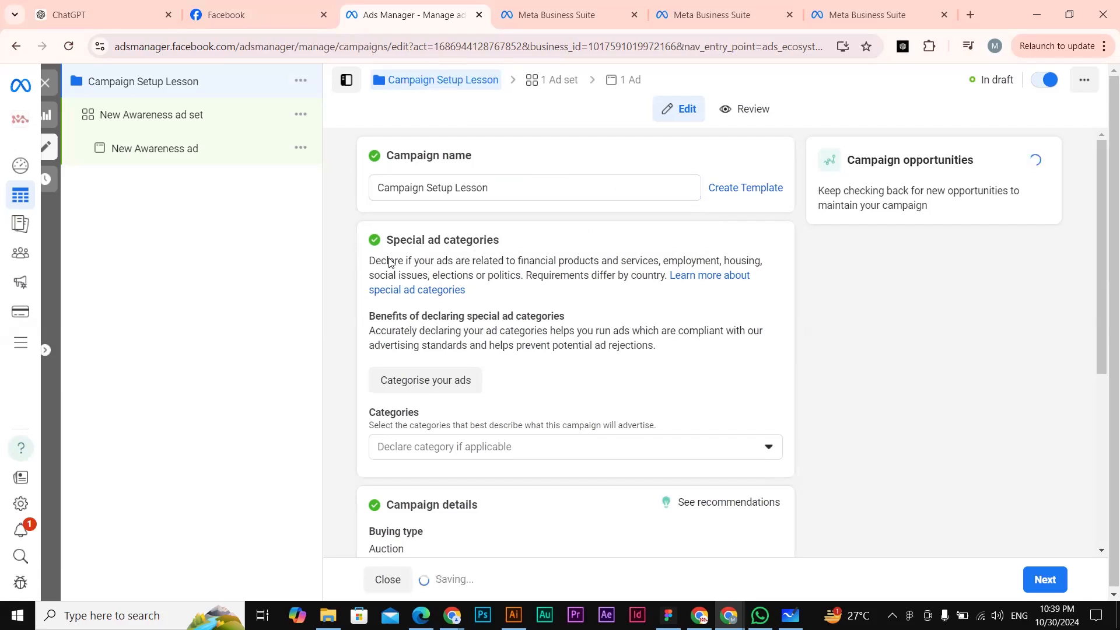
- Examine the special ad categories and the questionnaire for categorising ads, and close both without declaring a category
drag(412, 241, 535, 242)
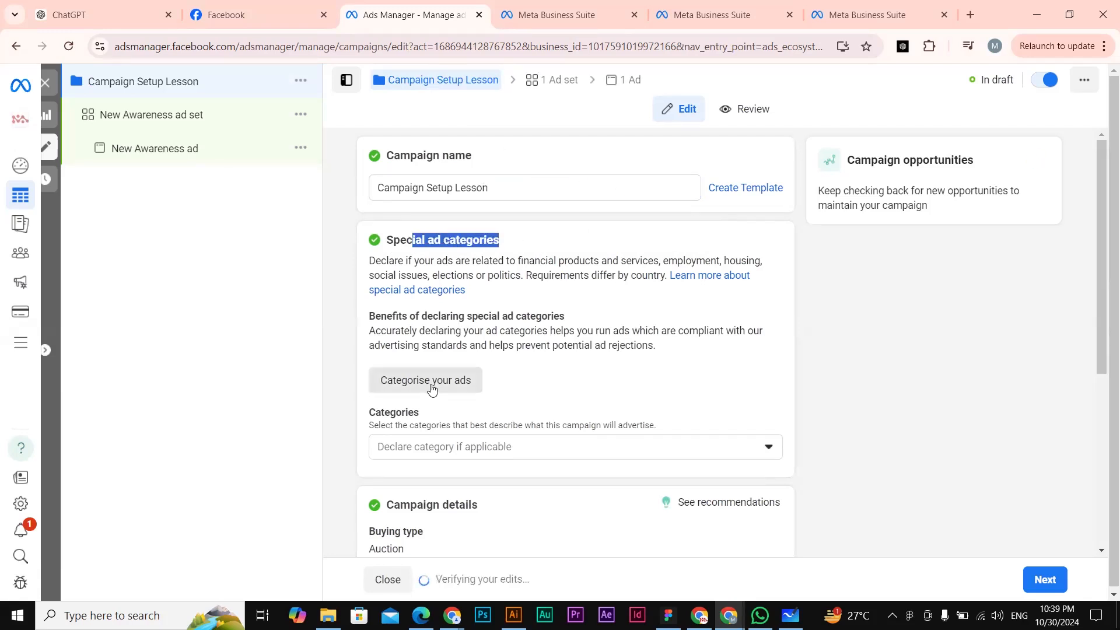
drag(375, 315, 572, 318)
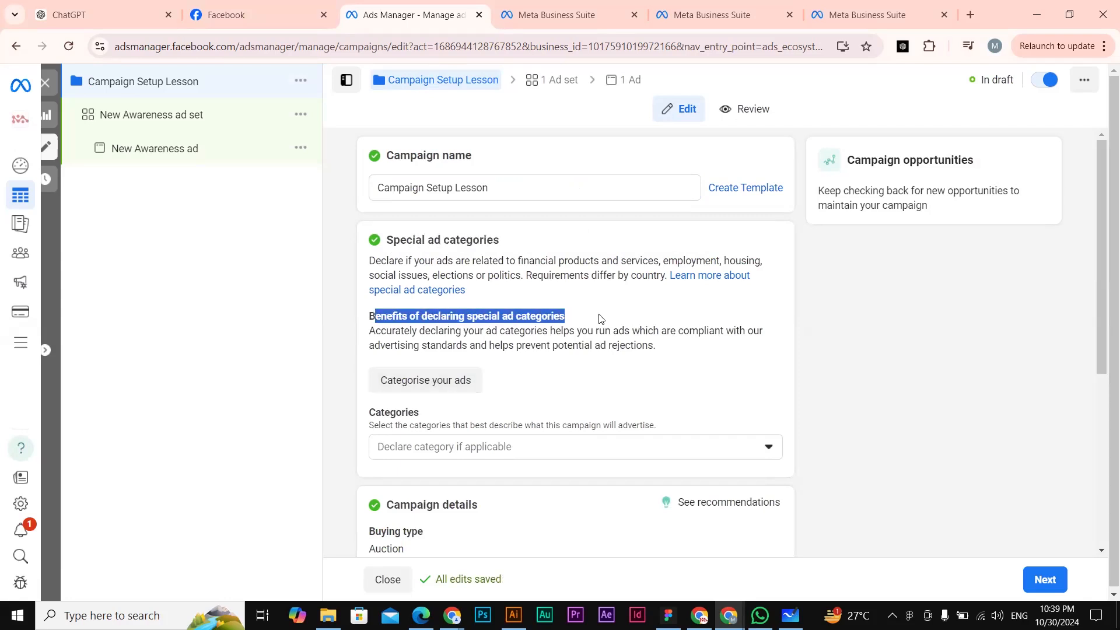
scroll(470, 380, down, 1)
click(462, 377)
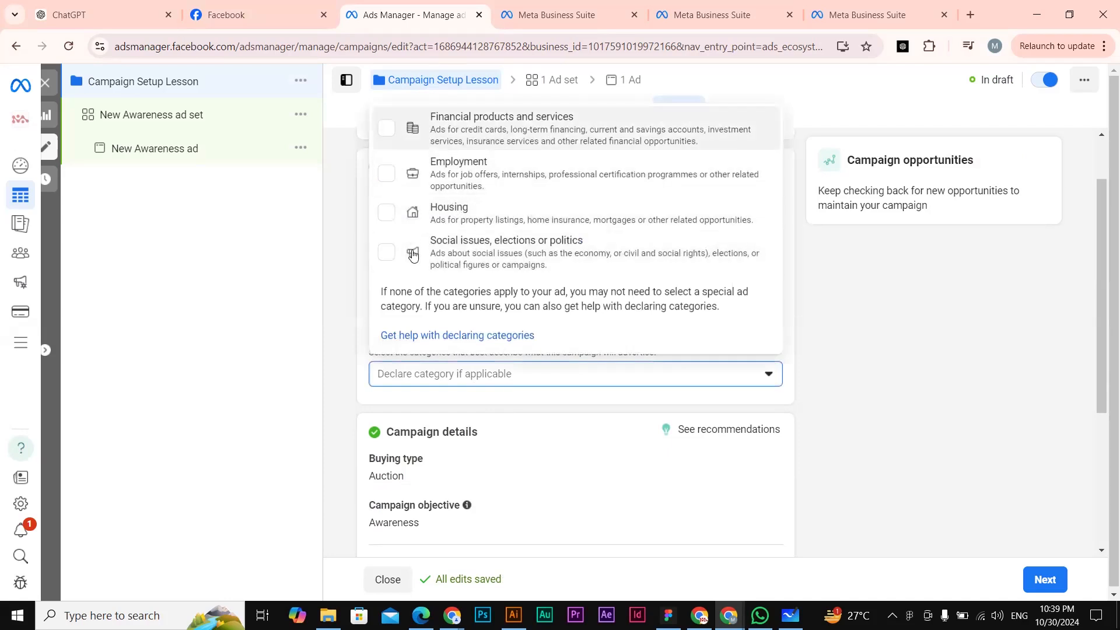
click(251, 350)
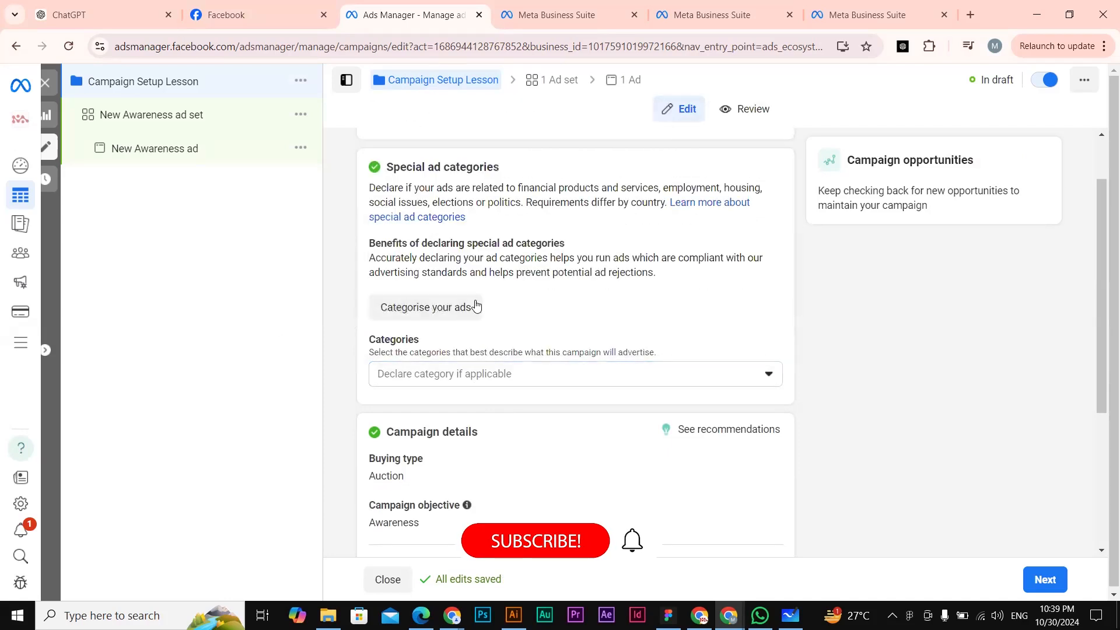
click(422, 307)
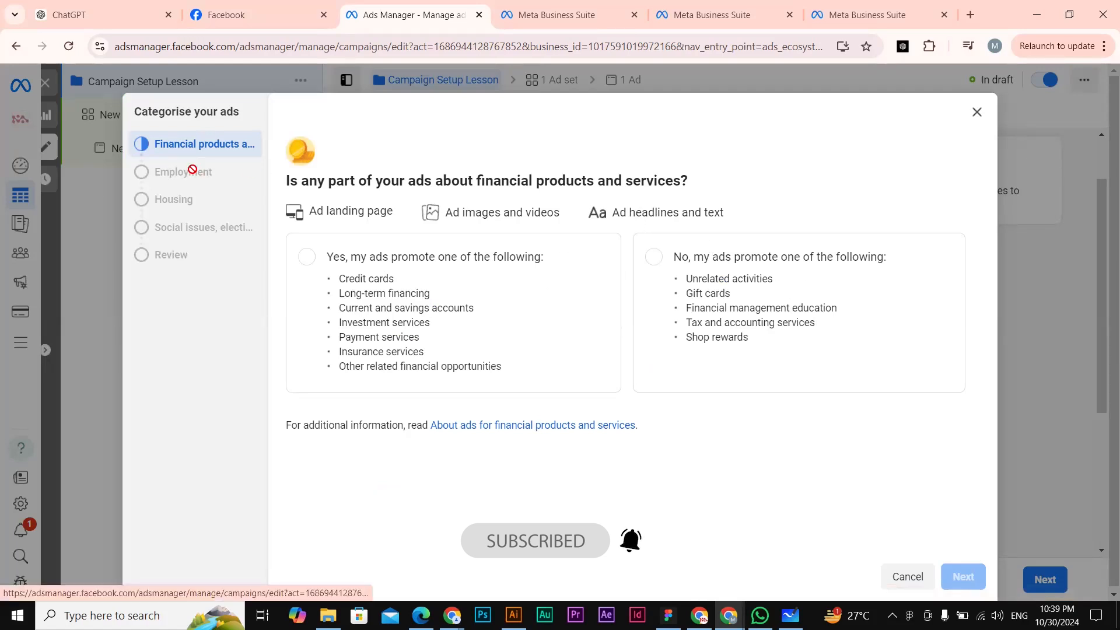
click(977, 113)
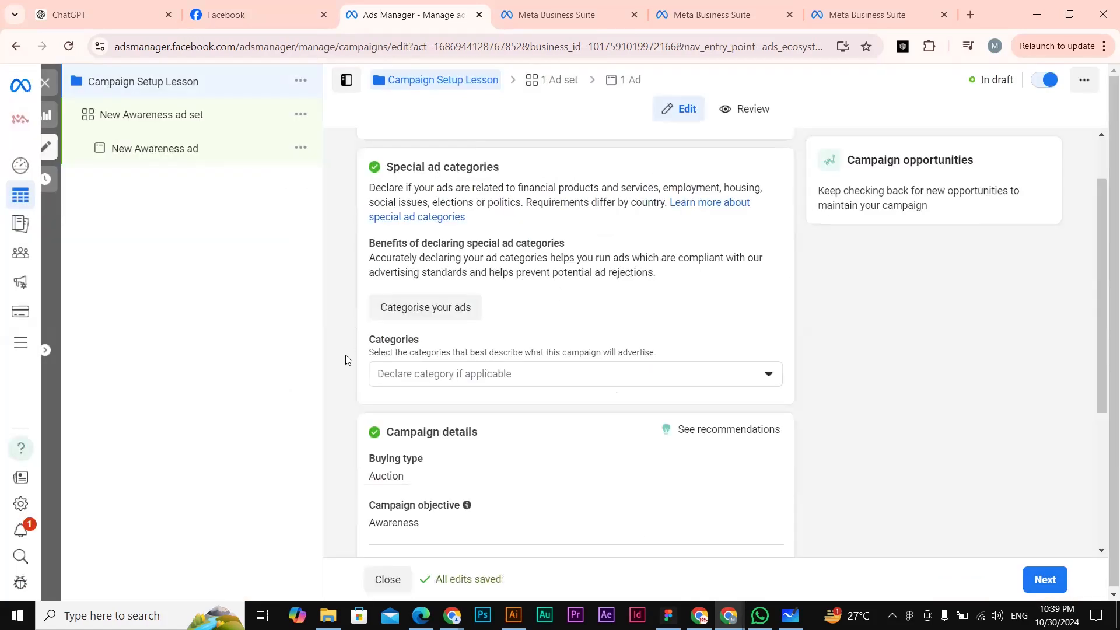
- Continue past the campaign details to the ad set and rename it Campaign Setup Lesson ad set using the copied name
scroll(408, 374, down, 3)
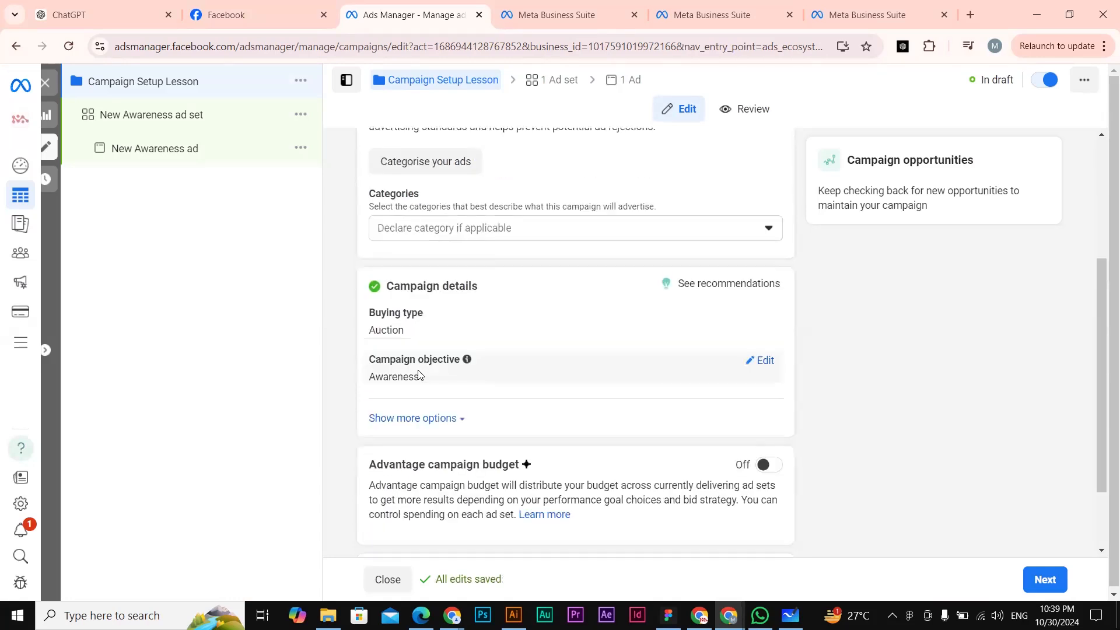
scroll(419, 373, down, 2)
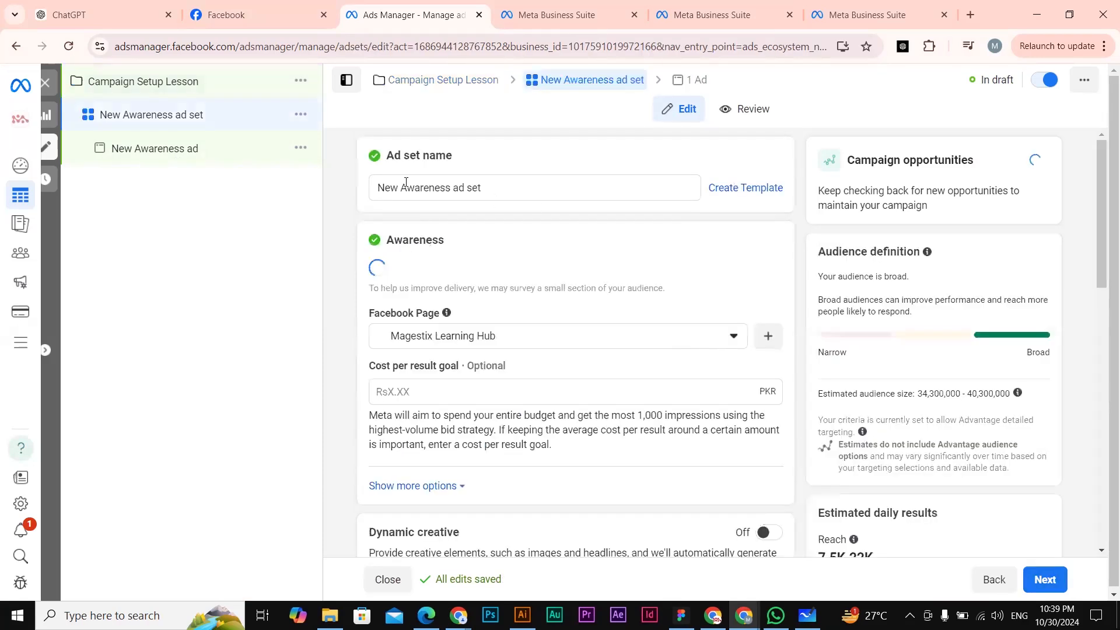
drag(373, 188, 443, 212)
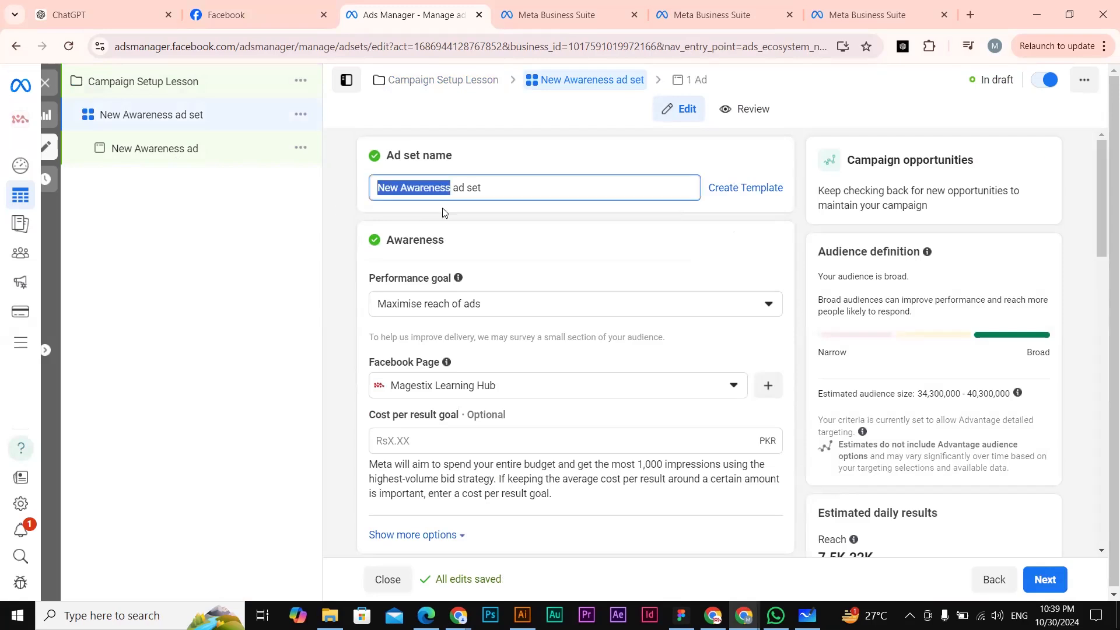
key(ctrl+v)
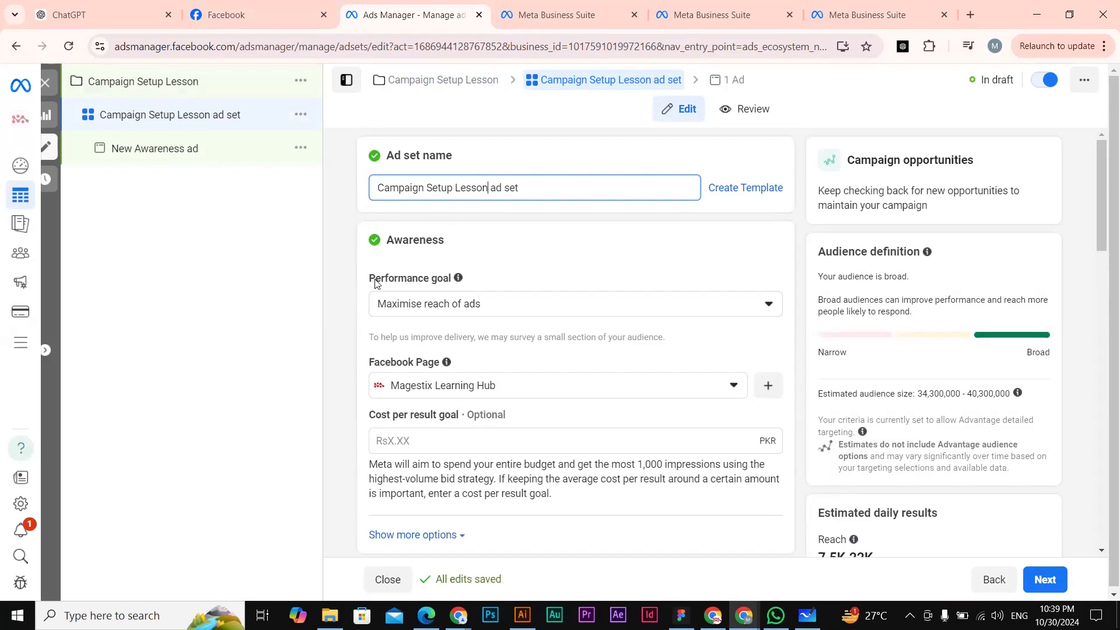
- Examine the awareness and video view options for the ad set's performance goal, keeping Maximise reach of ads
triple_click(450, 288)
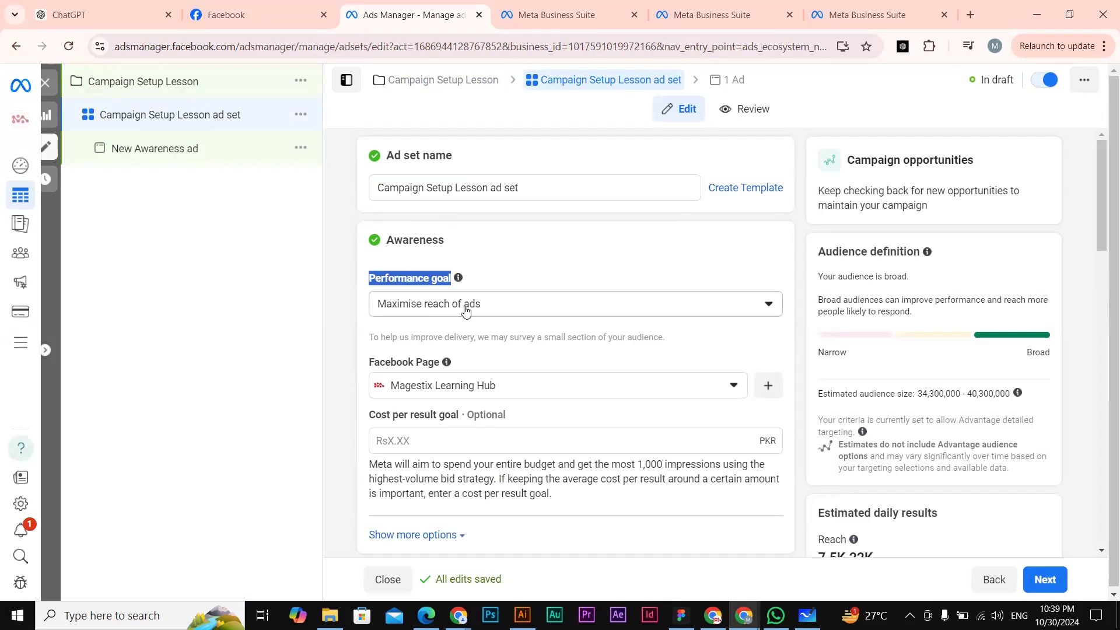
click(464, 304)
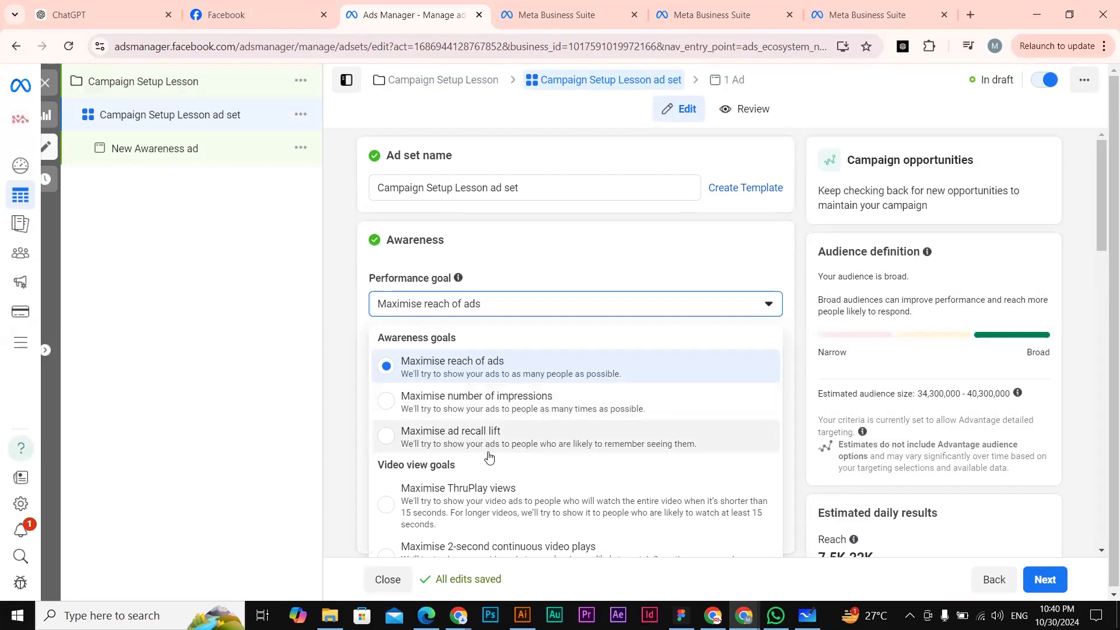
scroll(492, 408, down, 2)
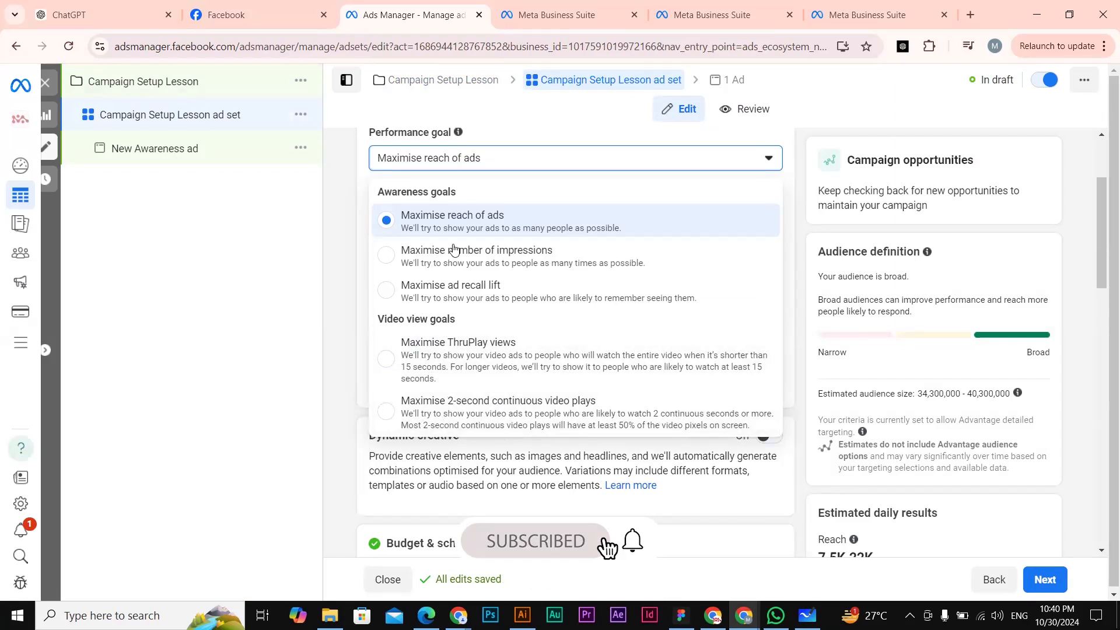
scroll(458, 373, up, 1)
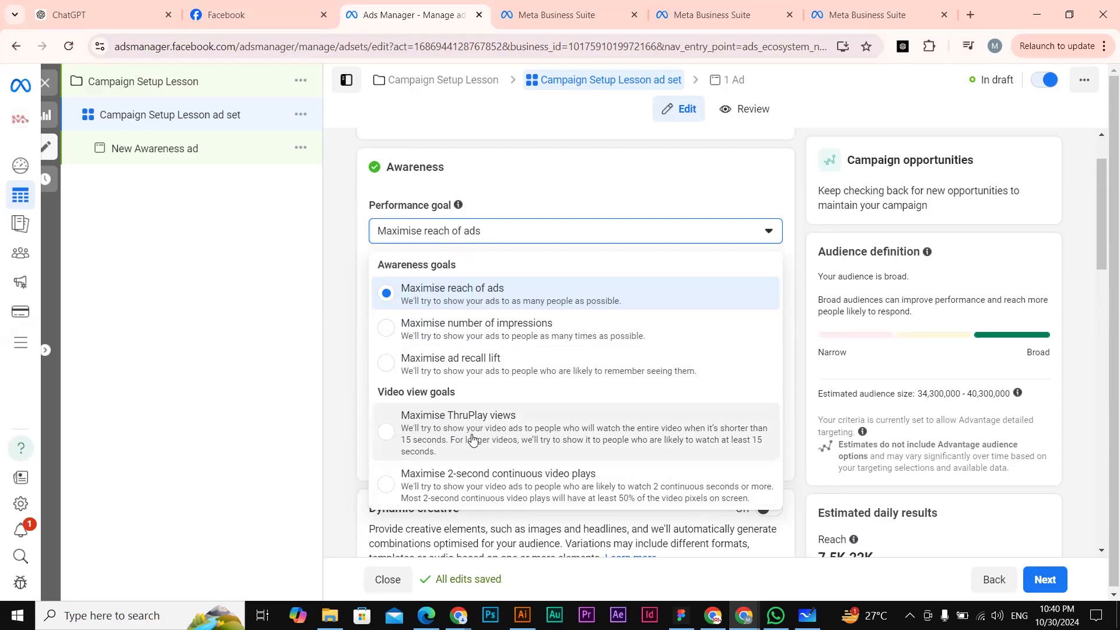
scroll(474, 440, down, 1)
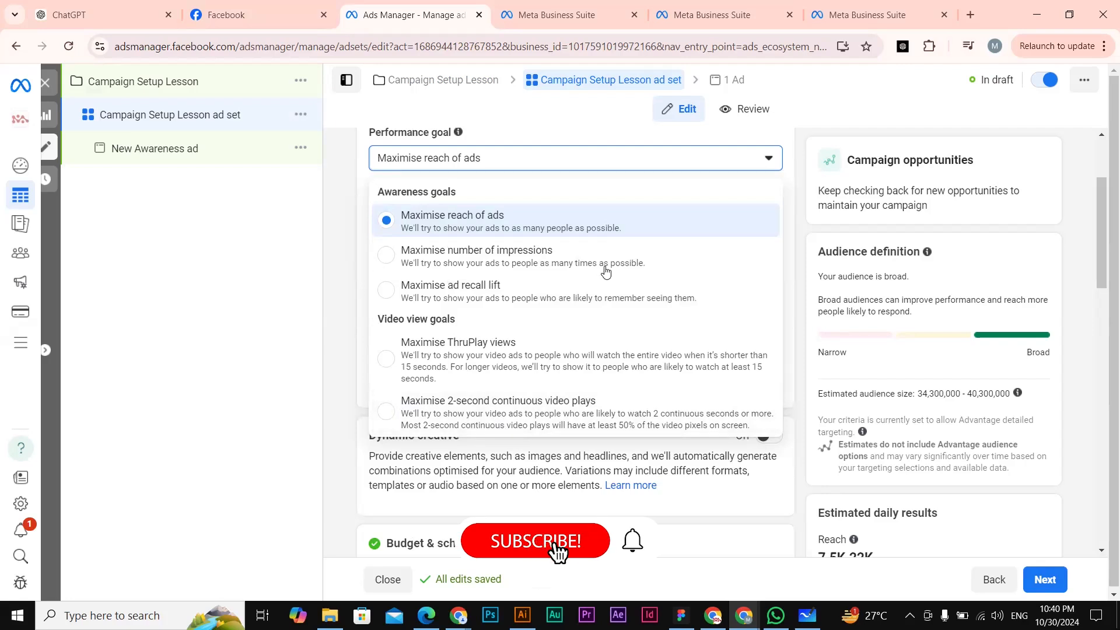
scroll(505, 213, up, 3)
click(440, 311)
- Check the available Facebook Pages, keeping Magestix Learning Hub, and review the optional cost per result goal
scroll(433, 317, down, 2)
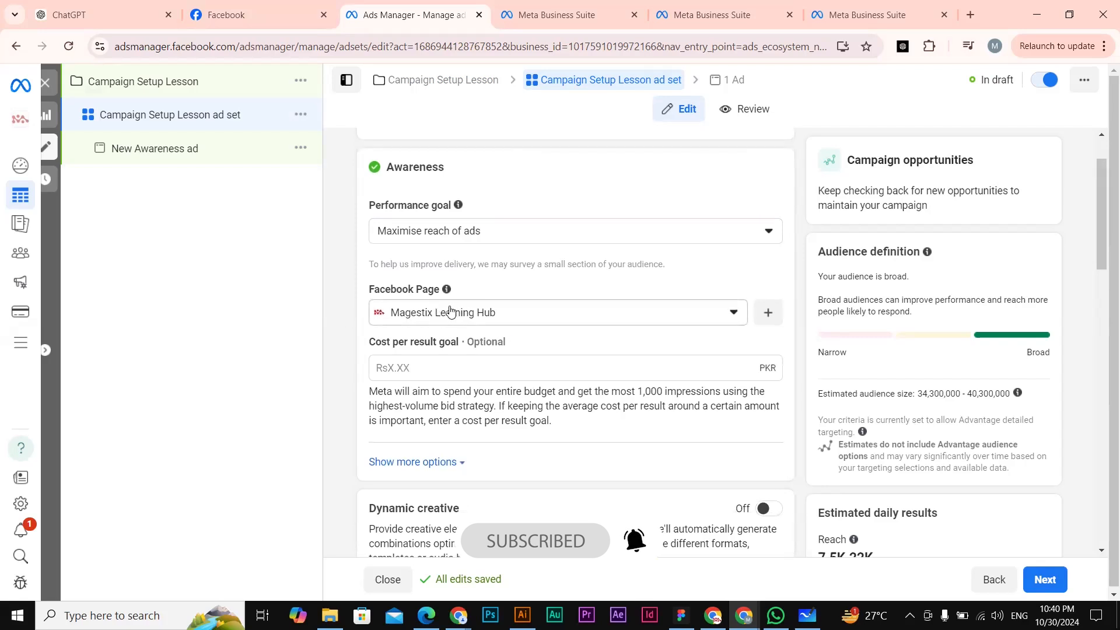
click(494, 315)
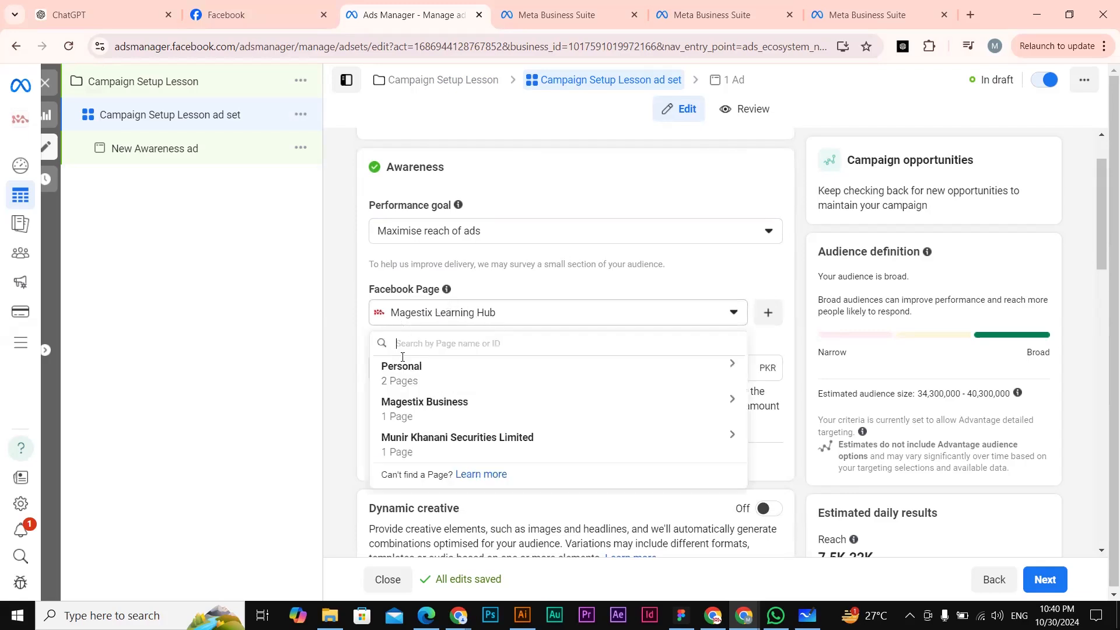
click(462, 315)
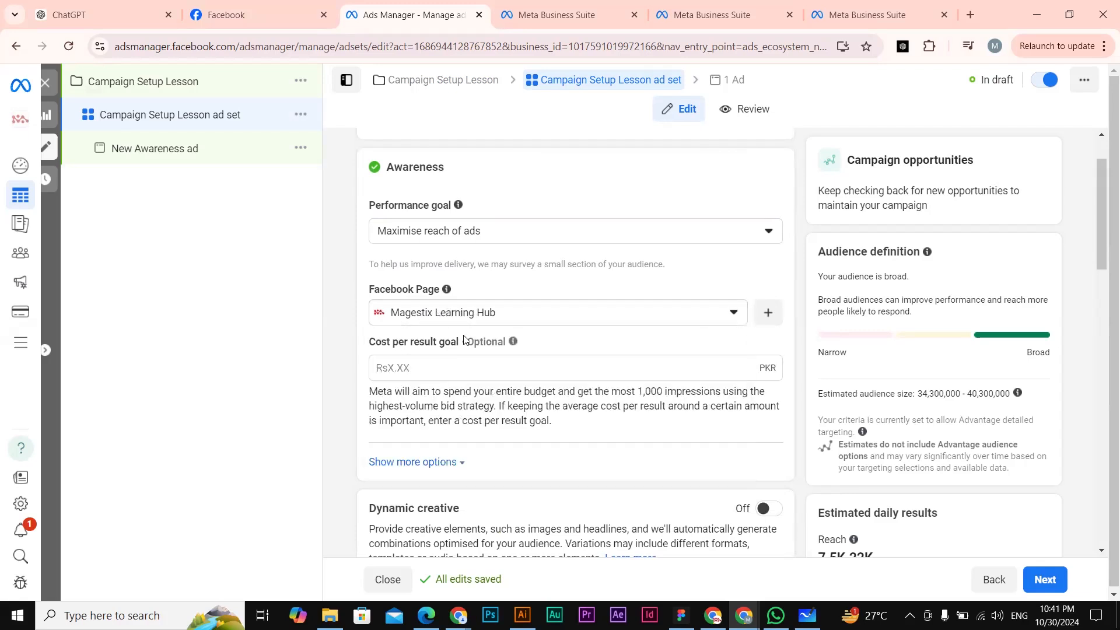
drag(470, 342, 506, 342)
mouse_move(512, 342)
scroll(521, 334, down, 1)
click(580, 342)
scroll(417, 326, down, 3)
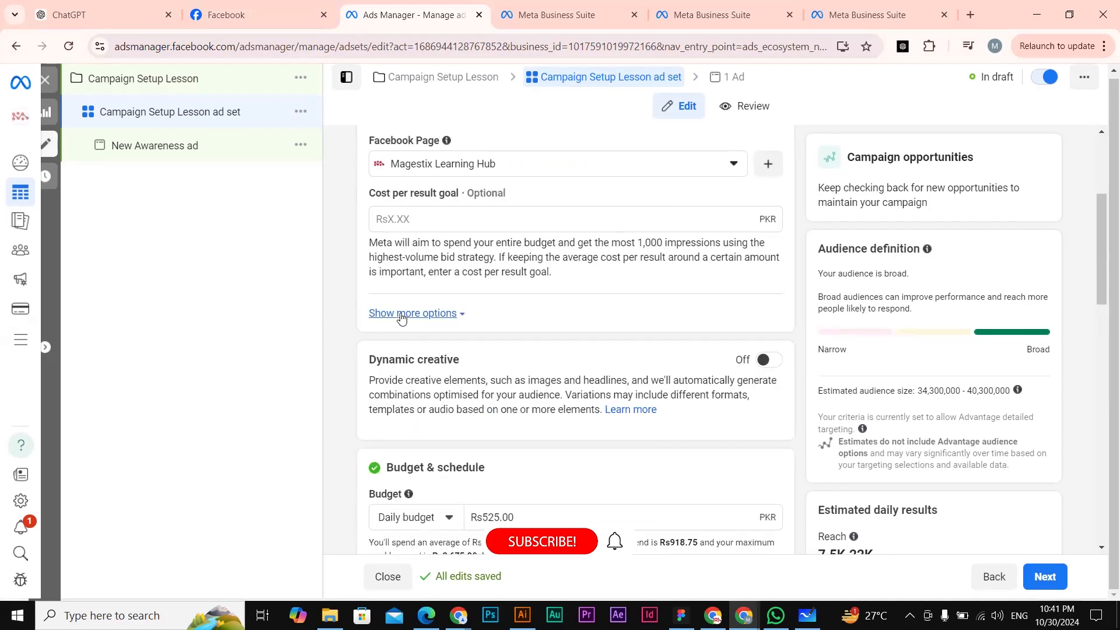
- Show the additional awareness options and set the frequency cap to 4 impressions every 7 days
click(408, 316)
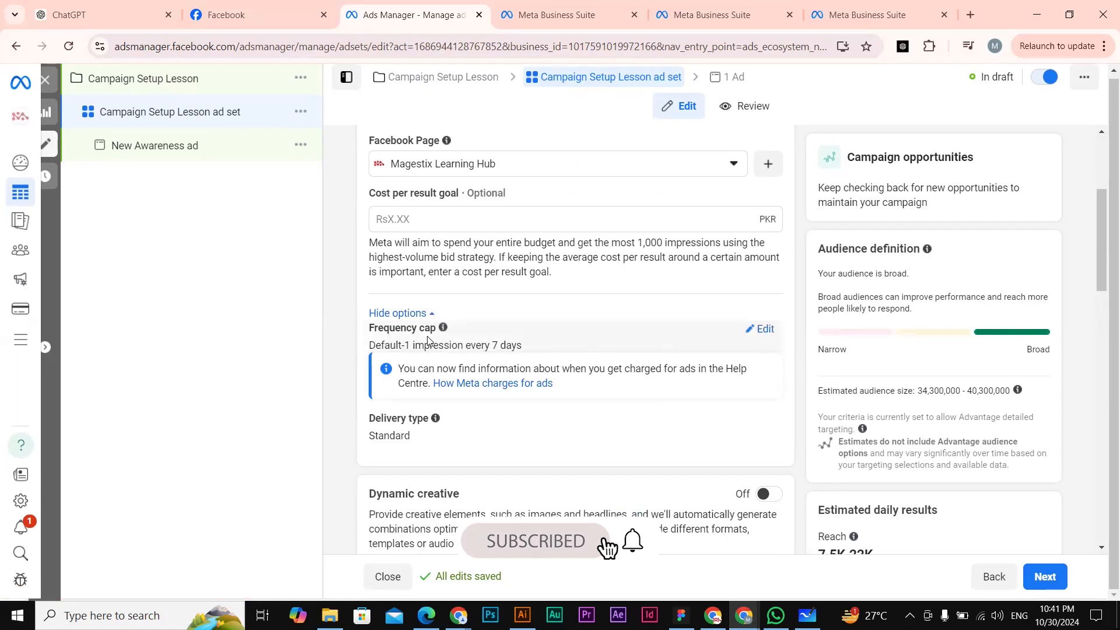
drag(376, 345, 532, 348)
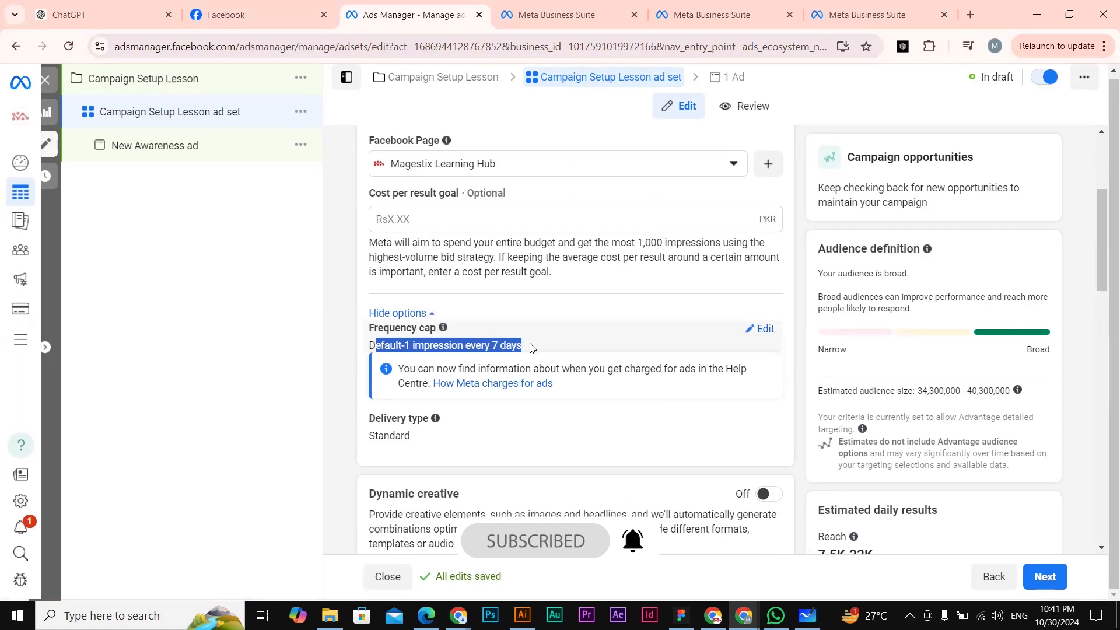
click(760, 329)
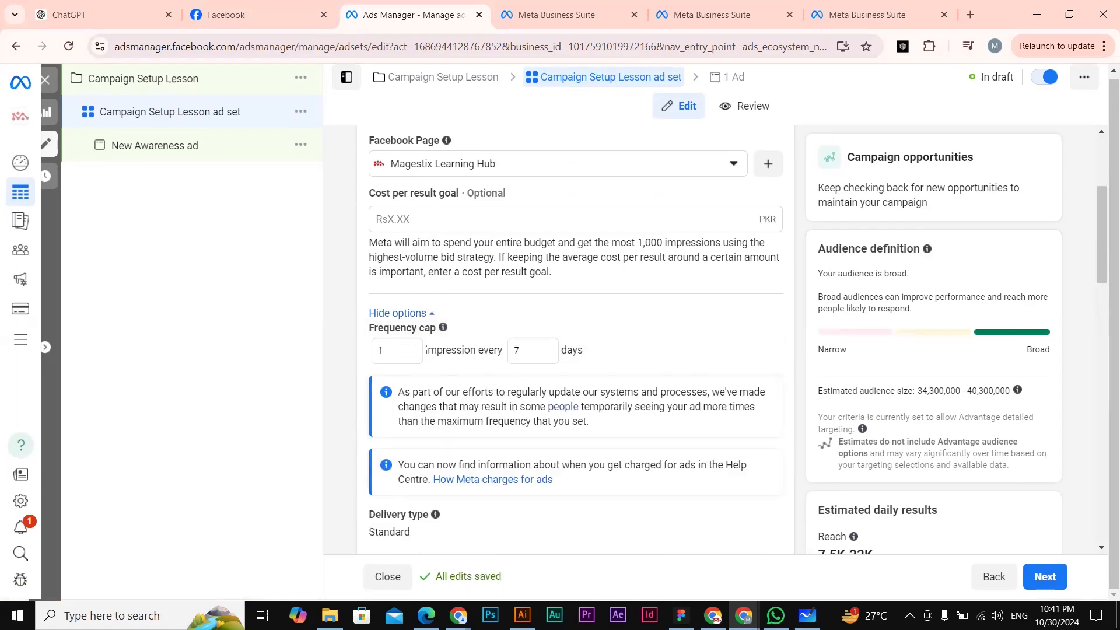
click(519, 350)
text(7)
drag(391, 350, 362, 354)
click(520, 352)
click(376, 355)
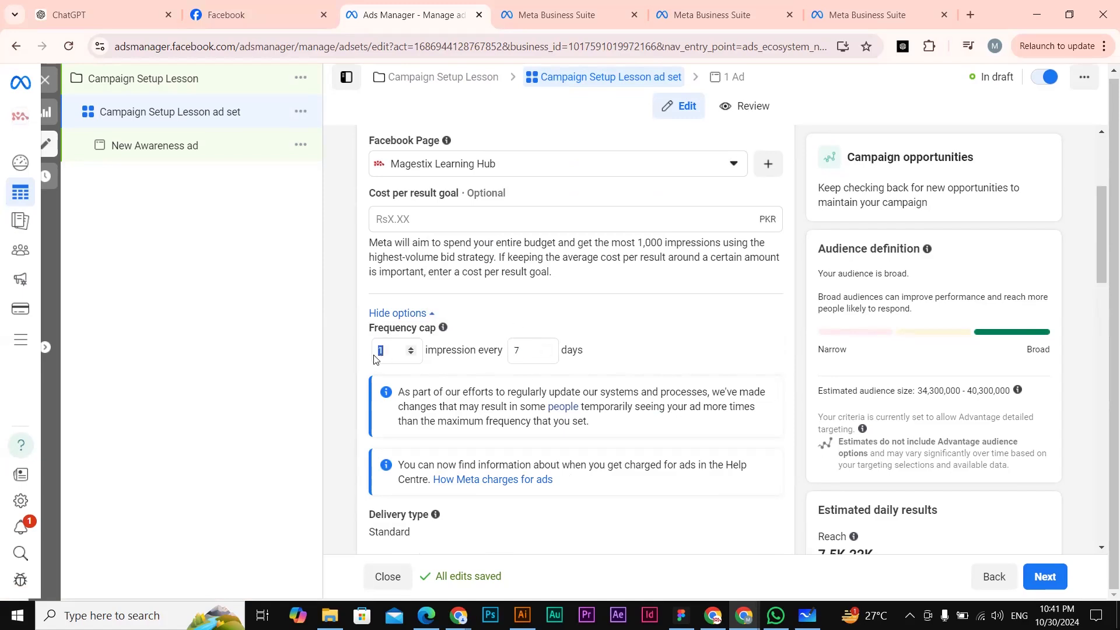
click(411, 350)
click(411, 349)
click(410, 351)
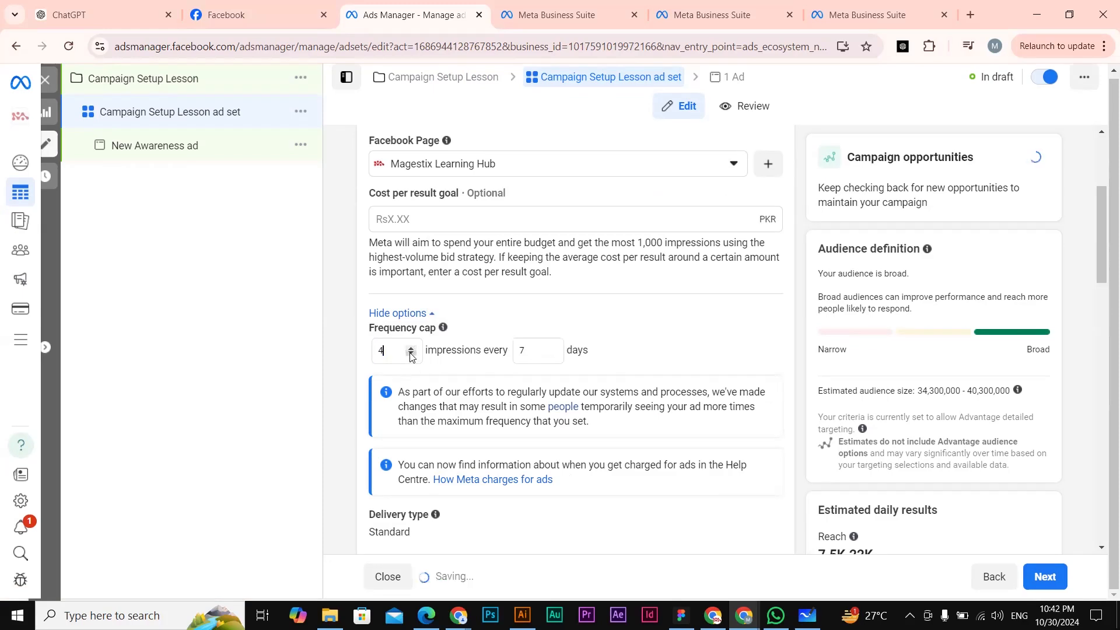
- Set the frequency cap to 3 impressions and review the delivery type and Dynamic creative setting below it
click(410, 352)
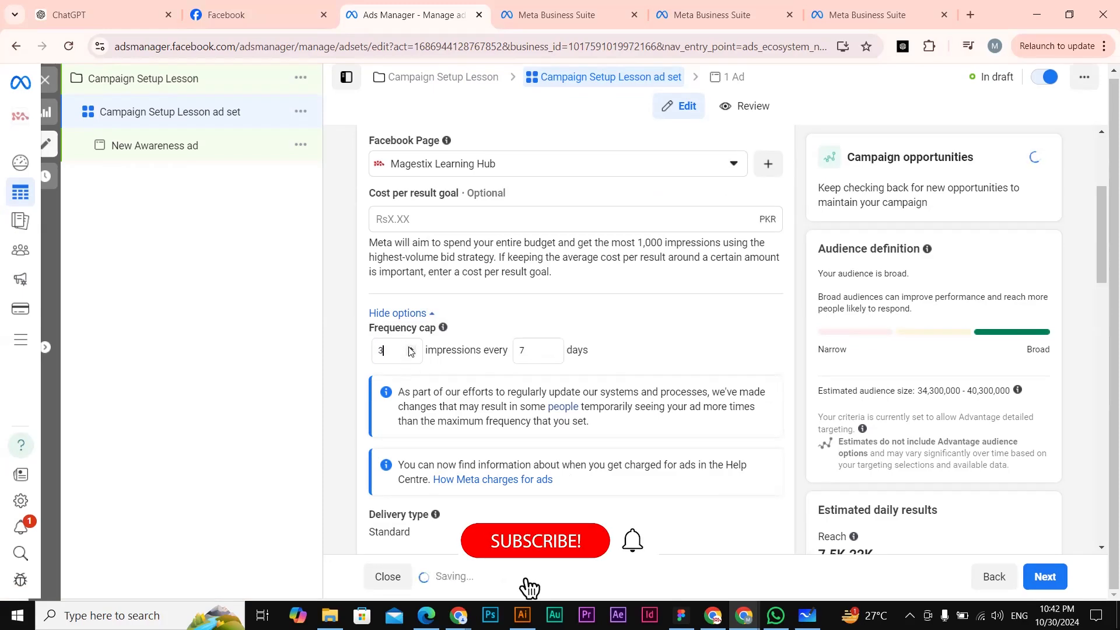
double_click(380, 354)
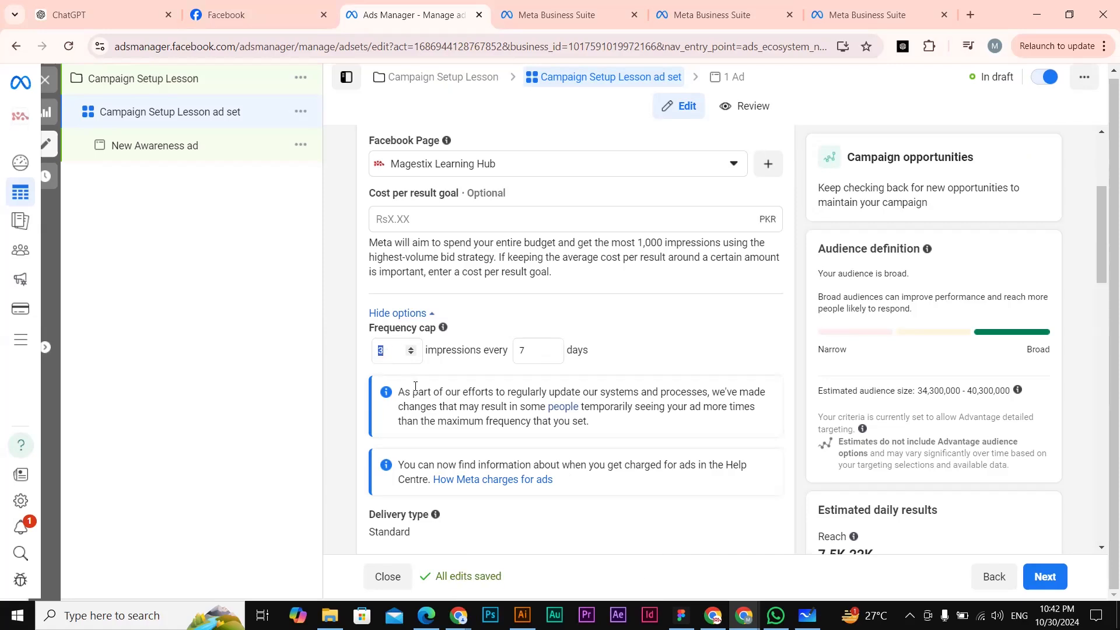
scroll(416, 386, down, 4)
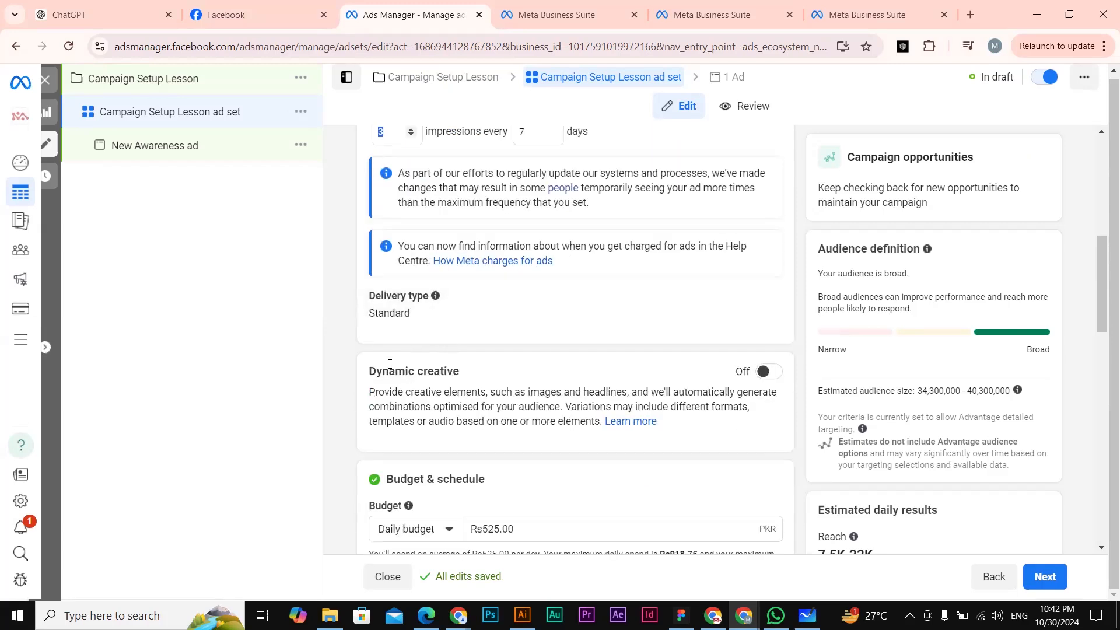
scroll(403, 352, down, 1)
drag(370, 296, 473, 301)
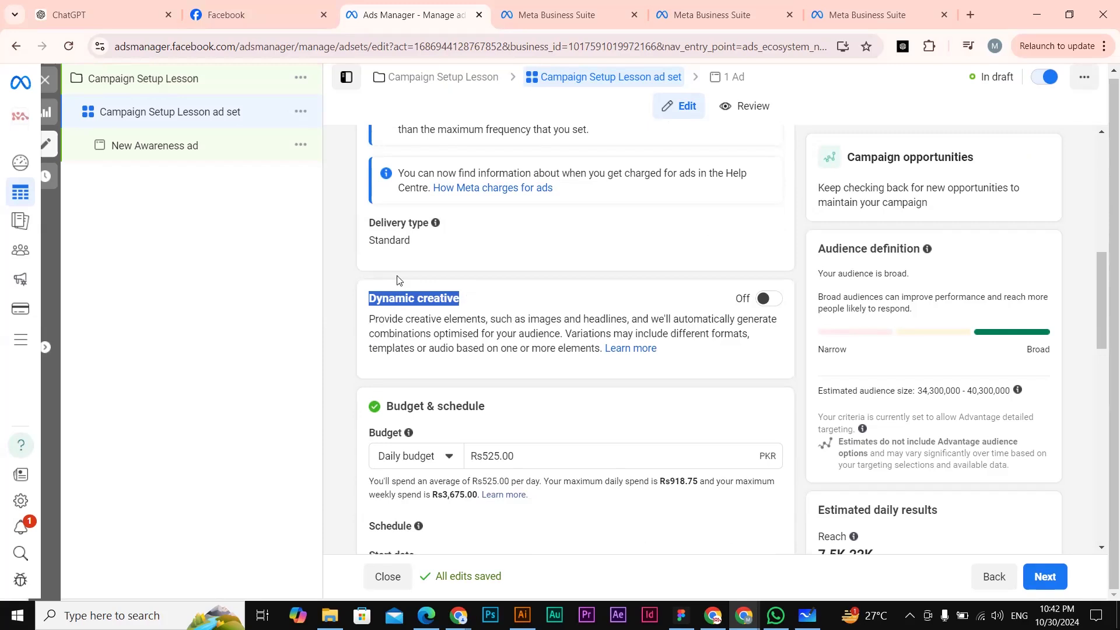
- Set the ad set's daily budget to Rs1,000.00 PKR under Budget & schedule
scroll(396, 280, down, 3)
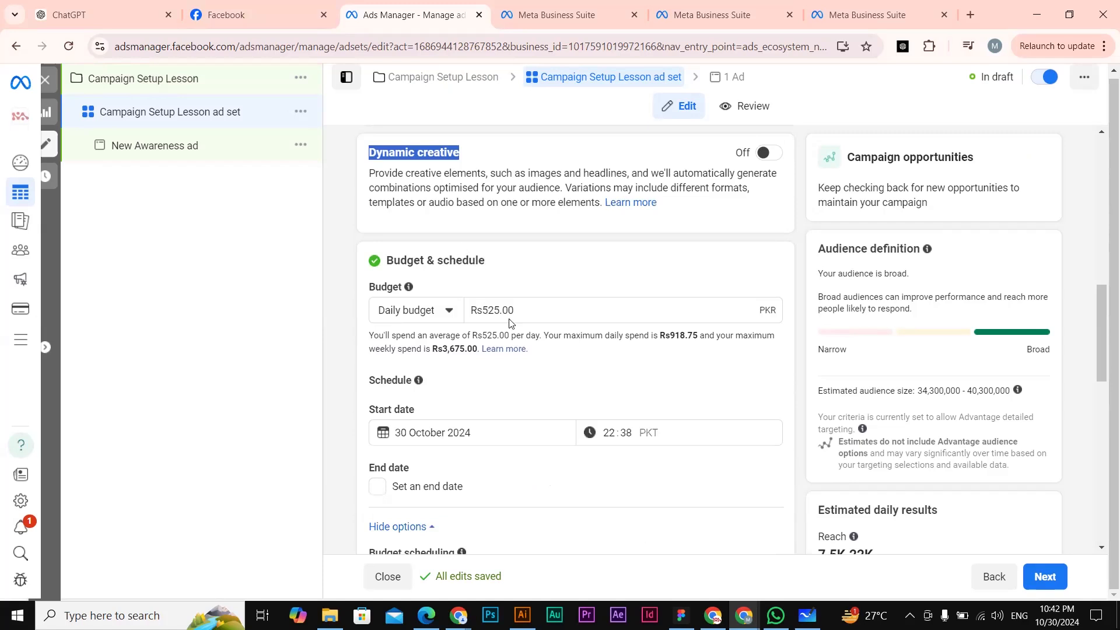
drag(515, 317, 455, 317)
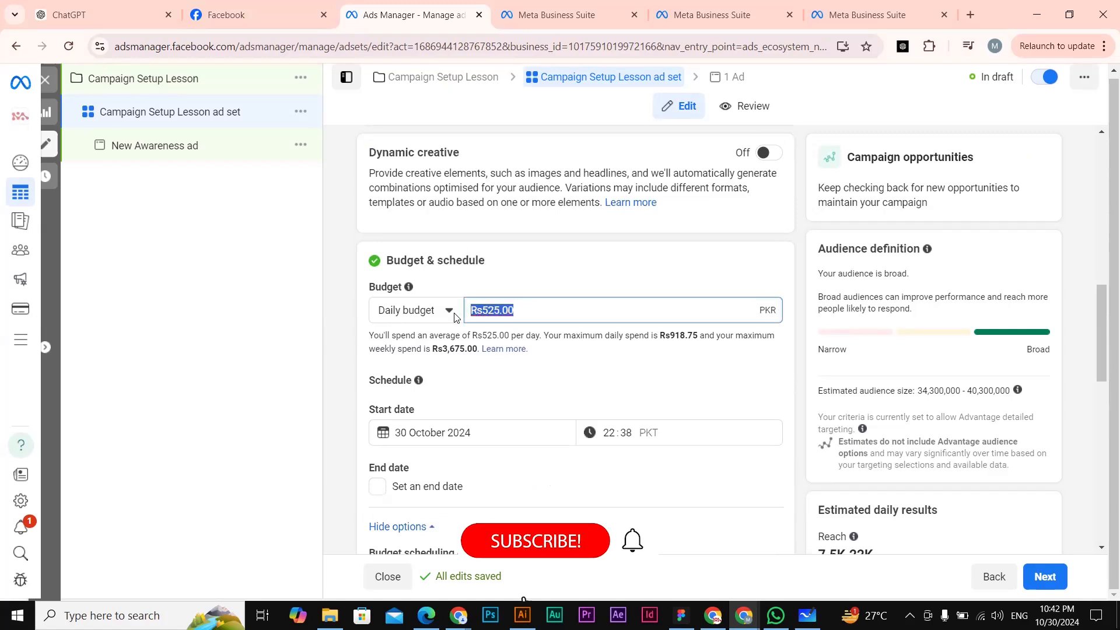
text(1000)
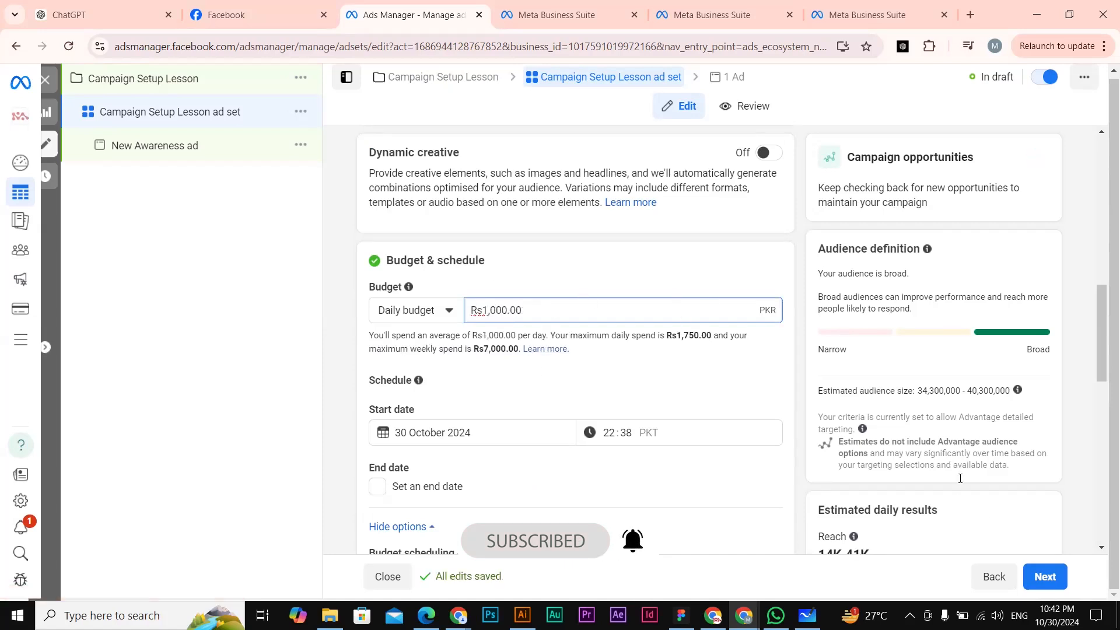
- Try enabling an end date for the ad set schedule and disable it again
scroll(862, 514, down, 1)
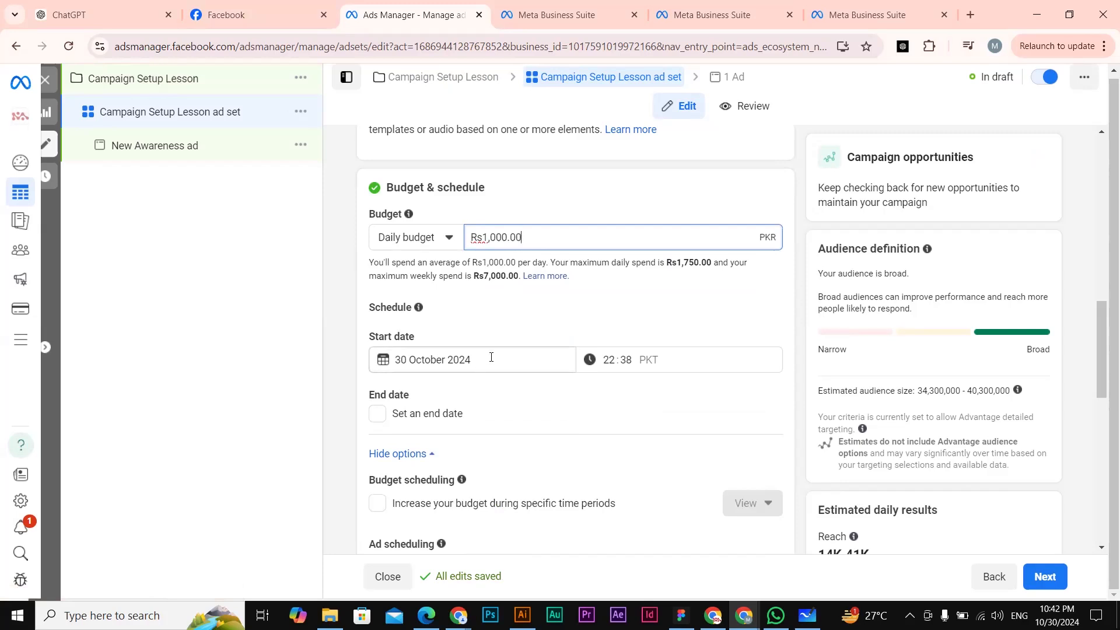
click(380, 417)
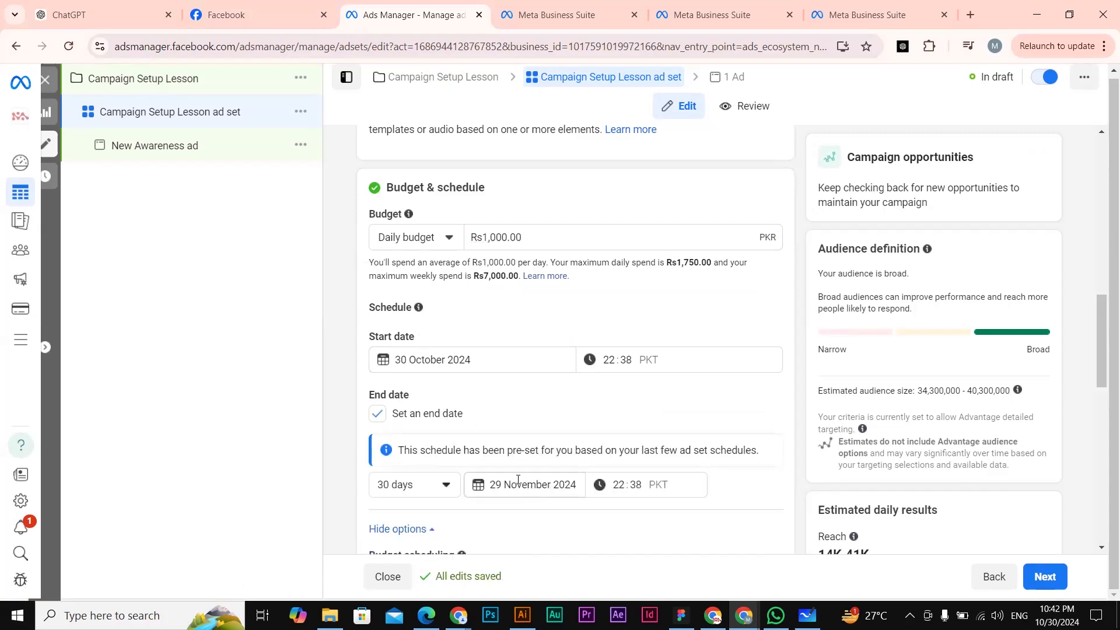
scroll(466, 466, down, 1)
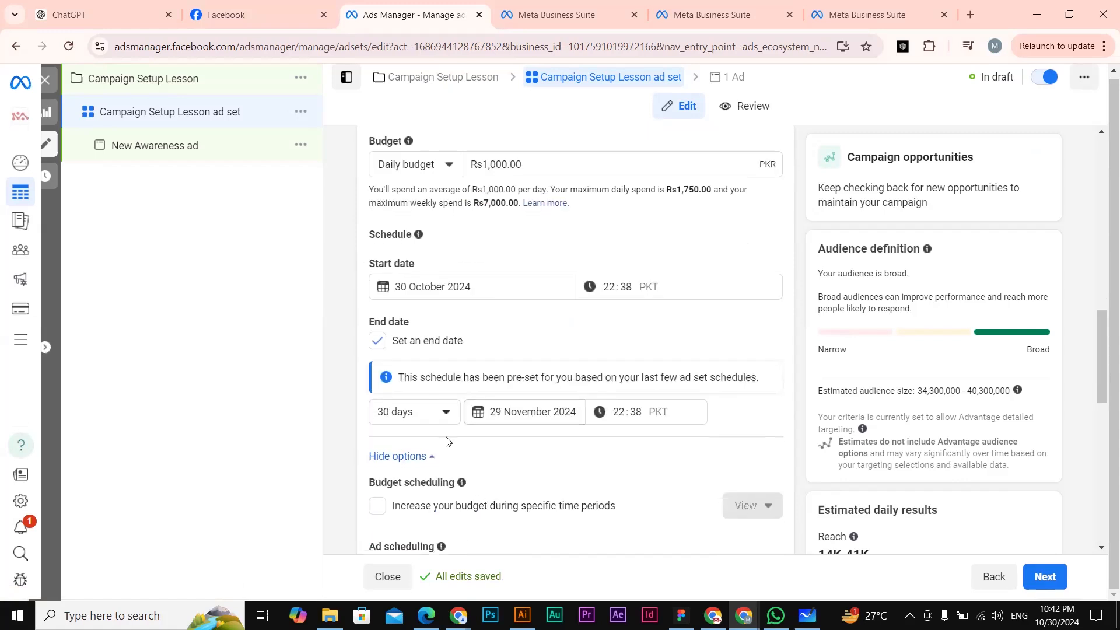
click(378, 341)
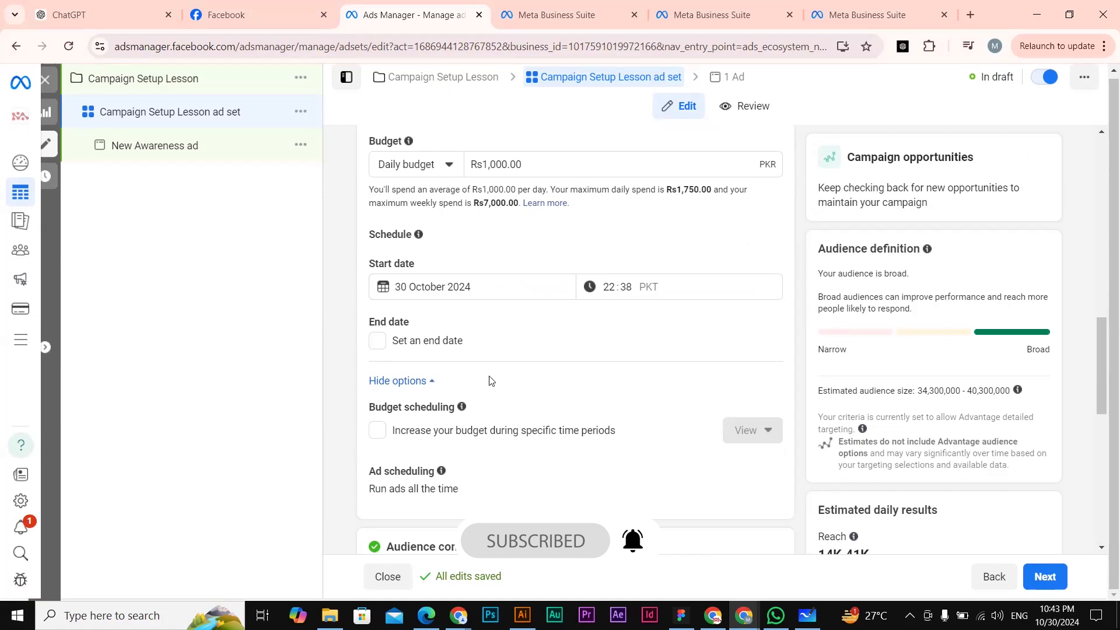
- Review the additional schedule options for budget scheduling and ad scheduling
click(411, 382)
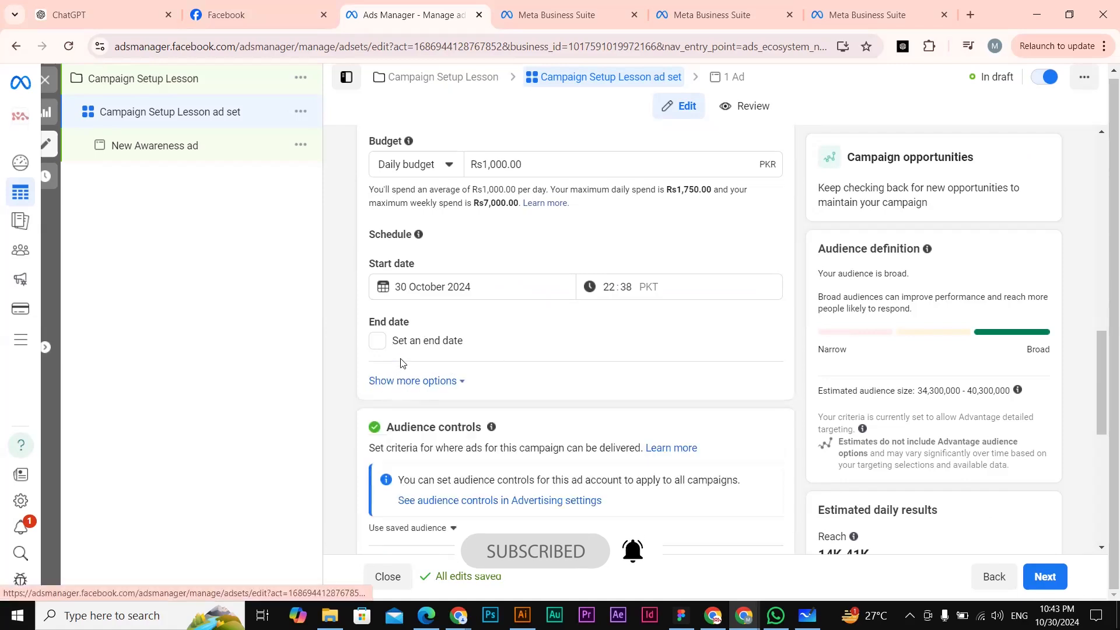
click(420, 388)
scroll(414, 303, down, 3)
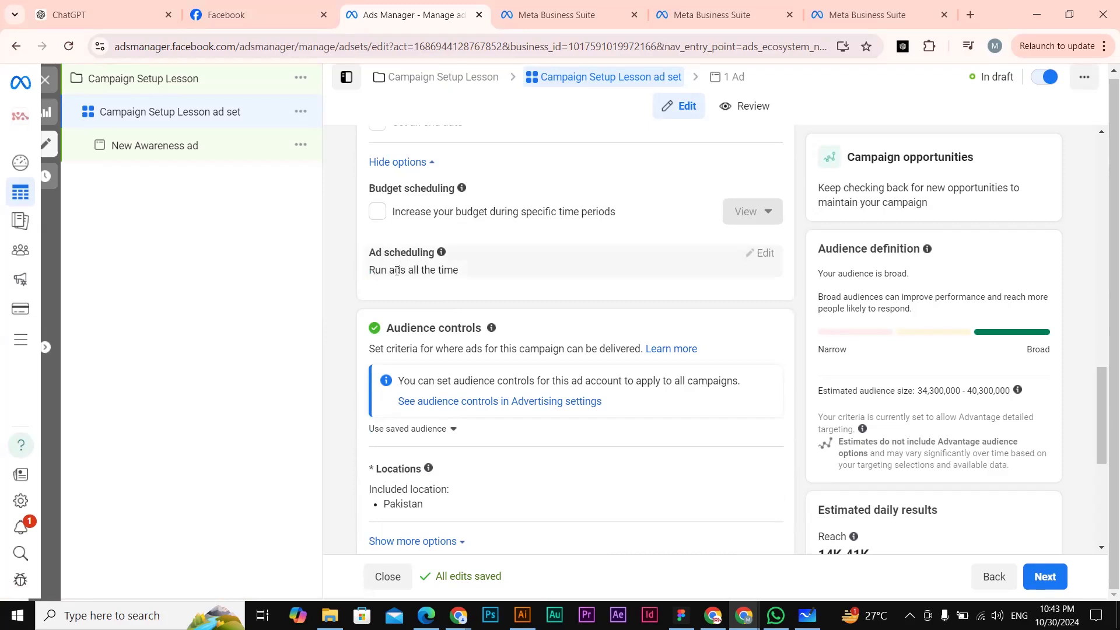
drag(430, 271, 482, 273)
drag(751, 251, 560, 263)
- Show the additional audience control options and set Karachi, Sindh as the included location
scroll(387, 285, down, 3)
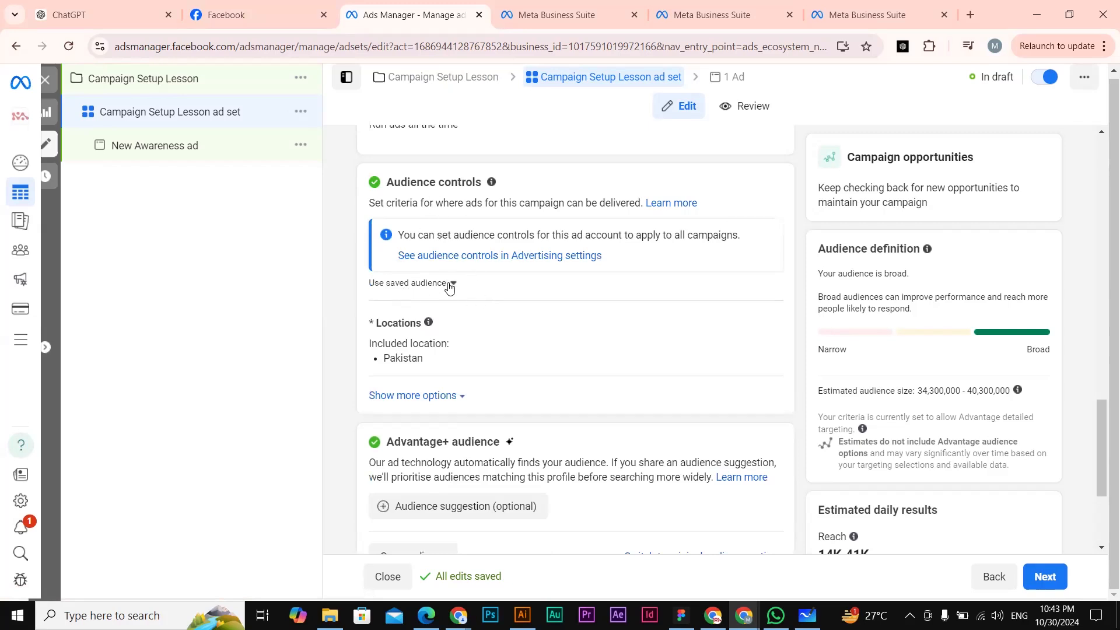
scroll(448, 294, down, 1)
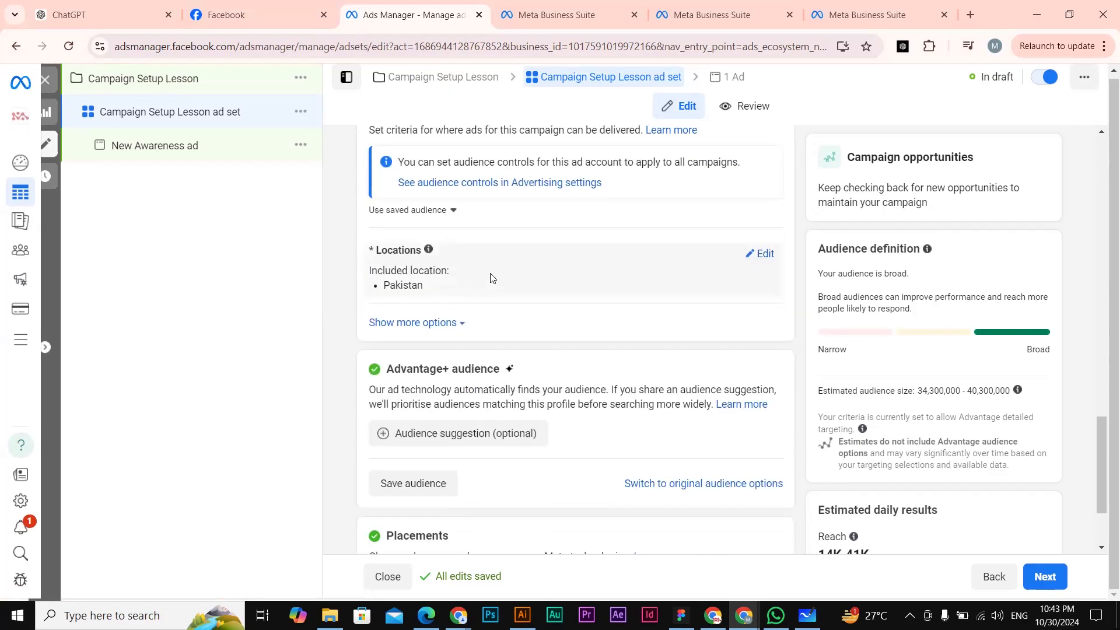
click(431, 322)
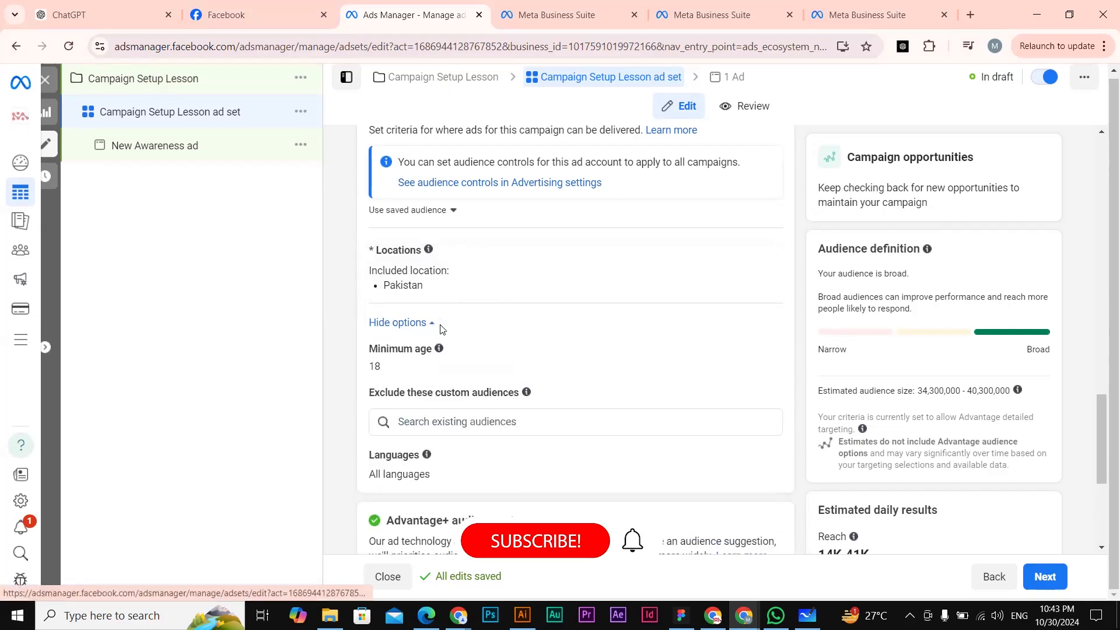
click(748, 257)
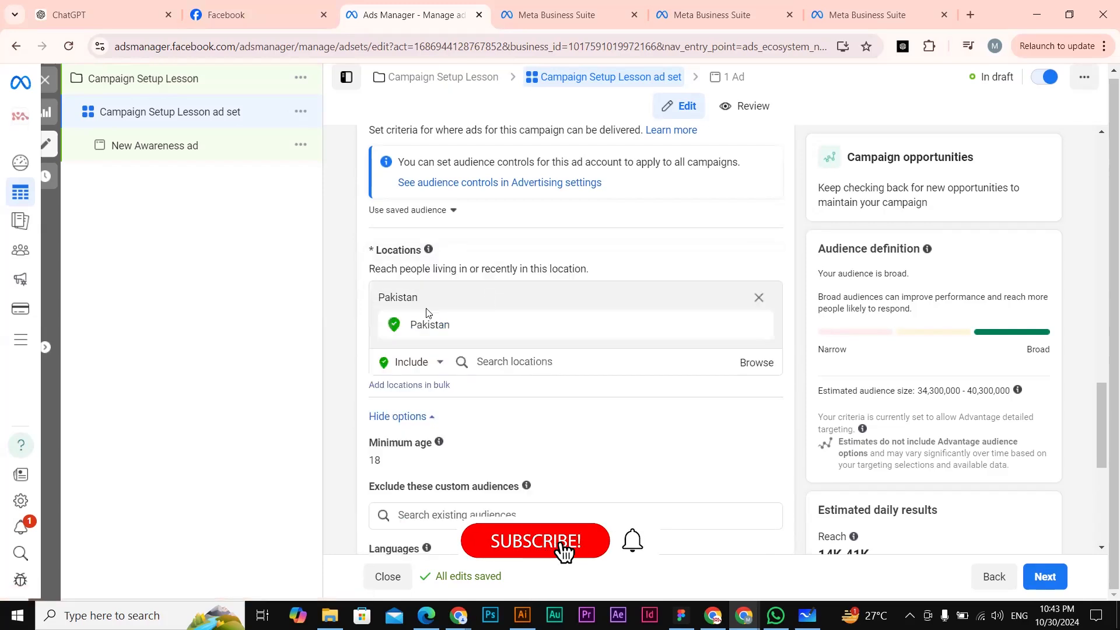
click(514, 351)
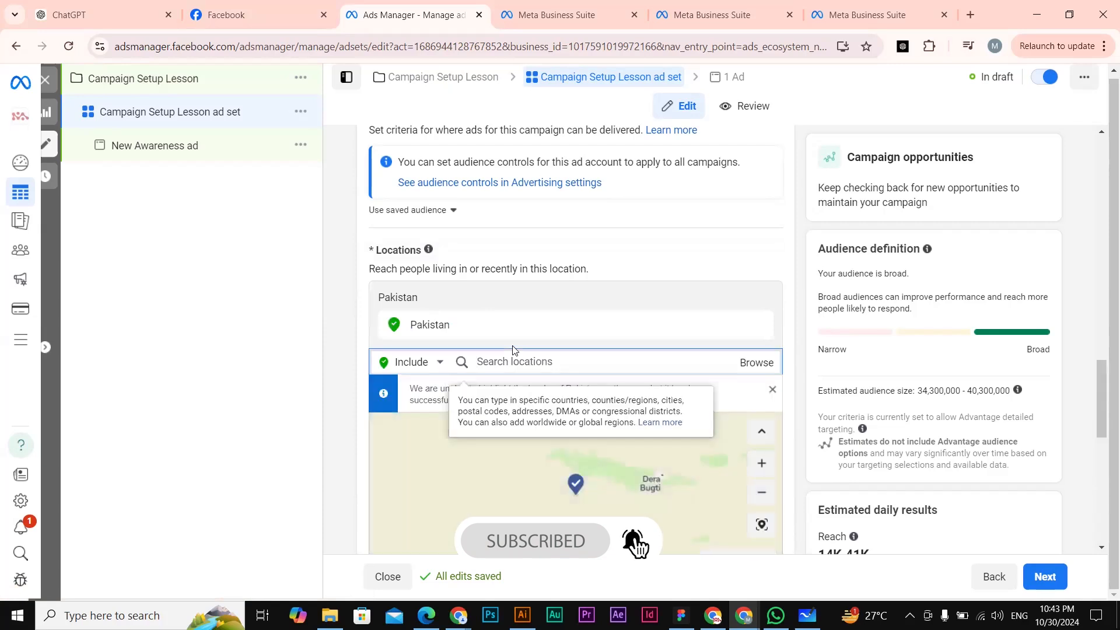
text(karachi)
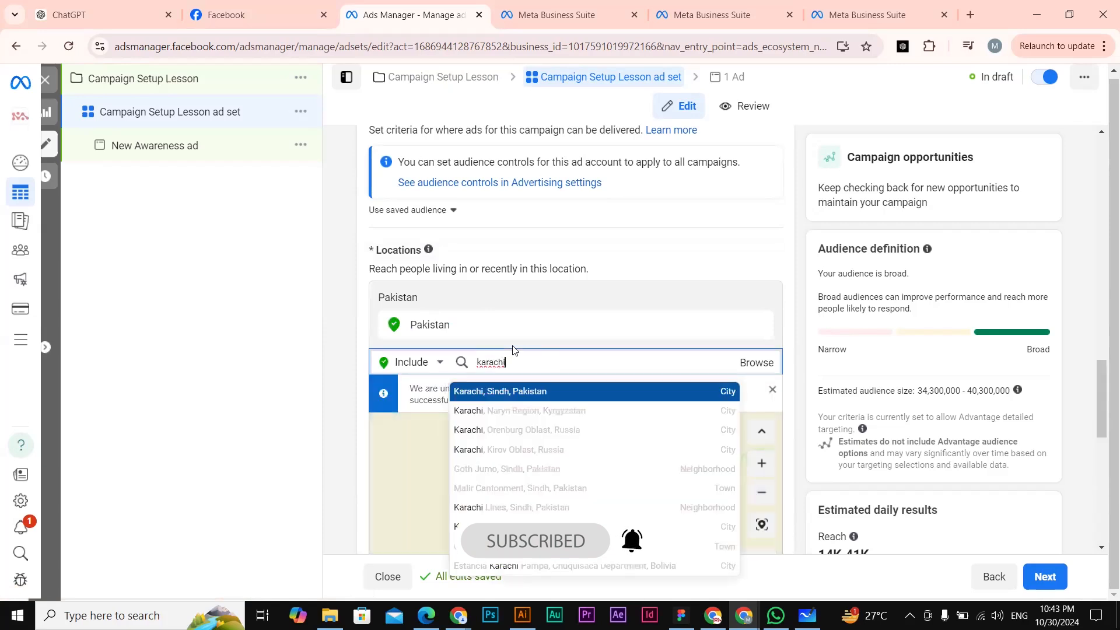
click(490, 391)
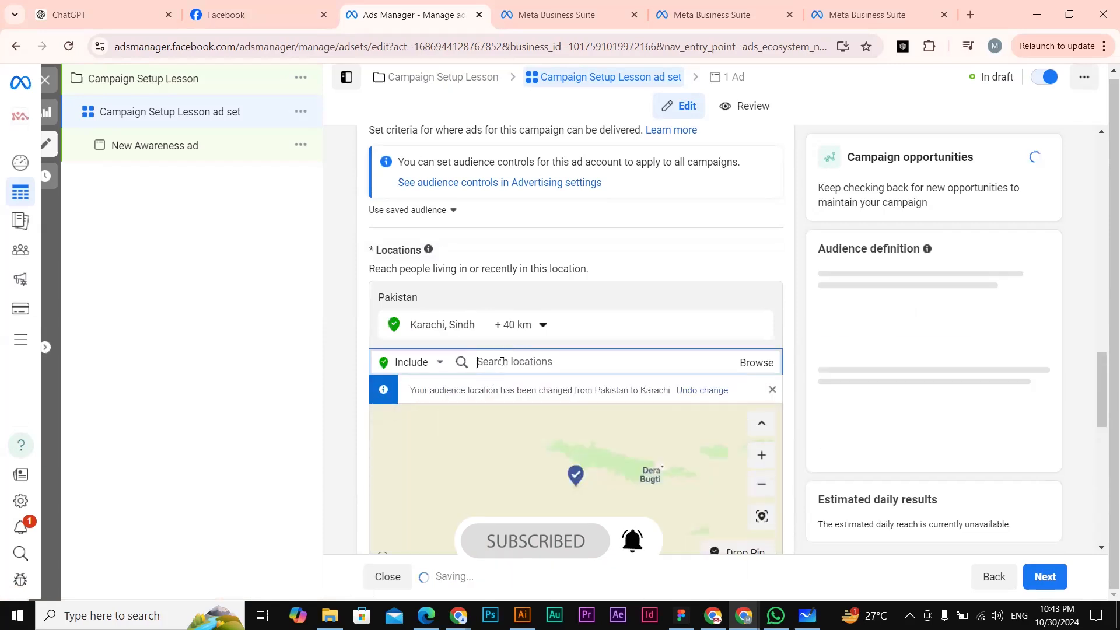
- Add Islamabad, Punjab and Rawalpindi, Punjab to the included audience locations
text(islamabad)
click(503, 398)
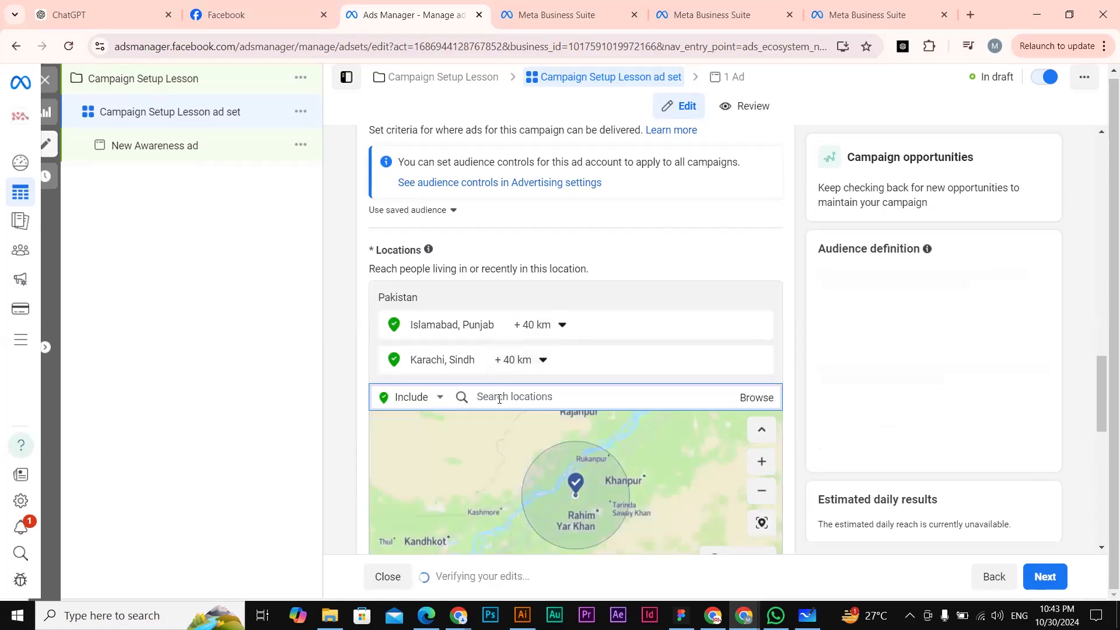
text(rawalpa)
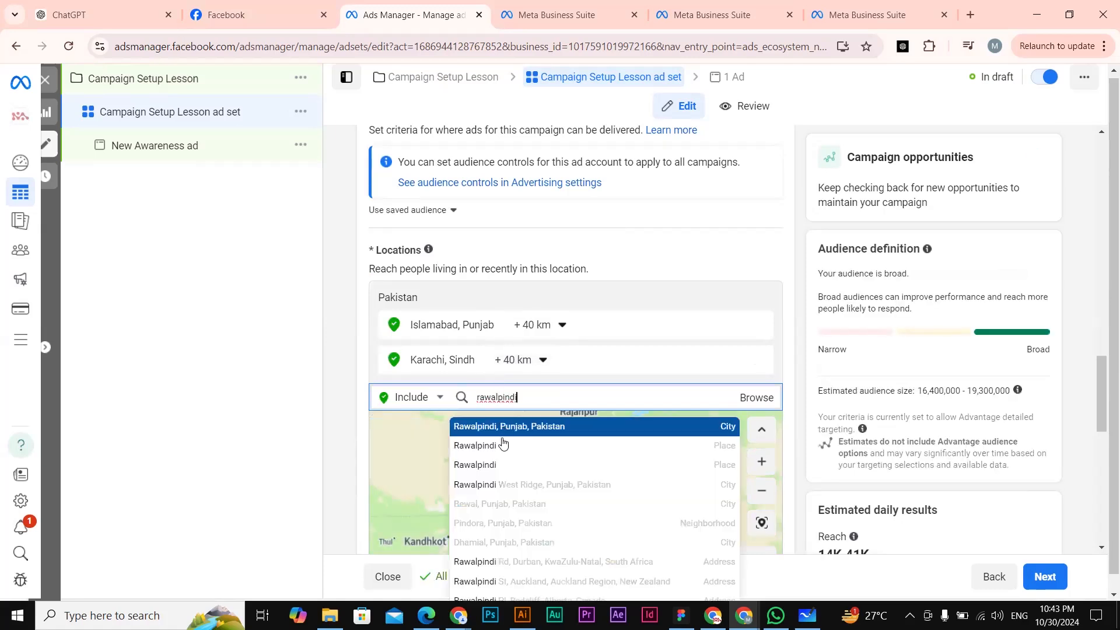
click(506, 431)
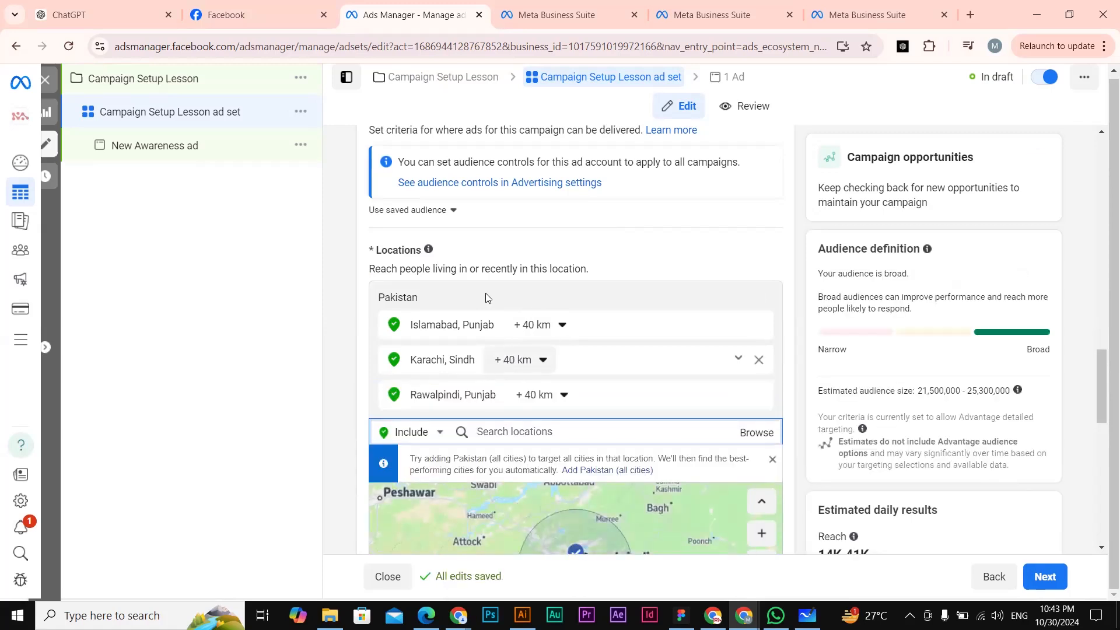
- Set the targeting radius to 17 km for both Islamabad and Karachi
scroll(525, 269, down, 1)
click(545, 253)
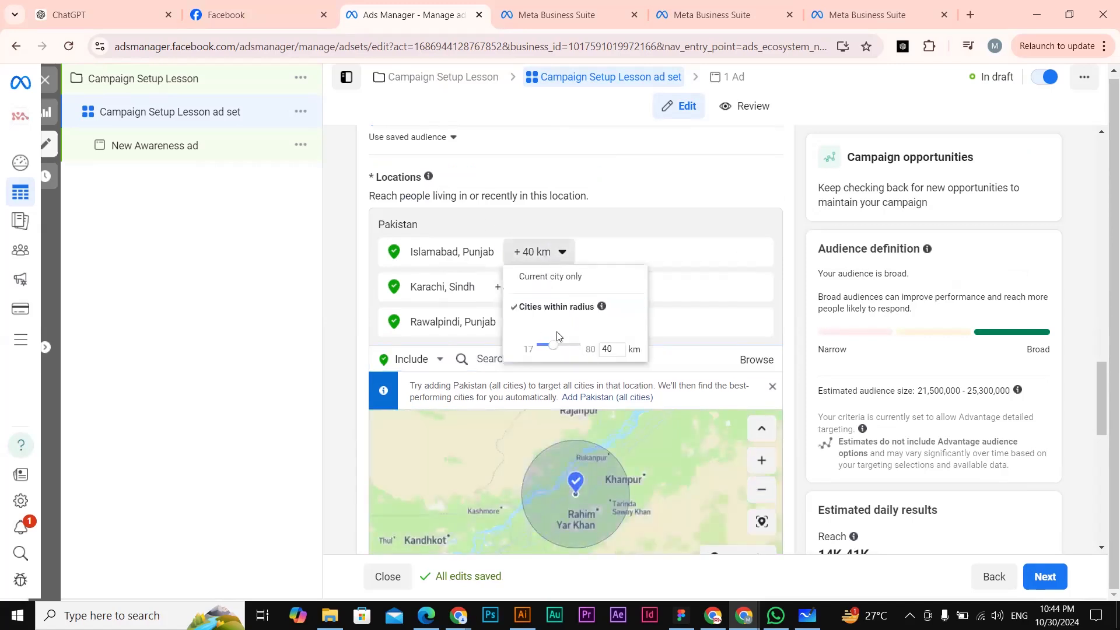
drag(552, 349, 528, 347)
click(545, 252)
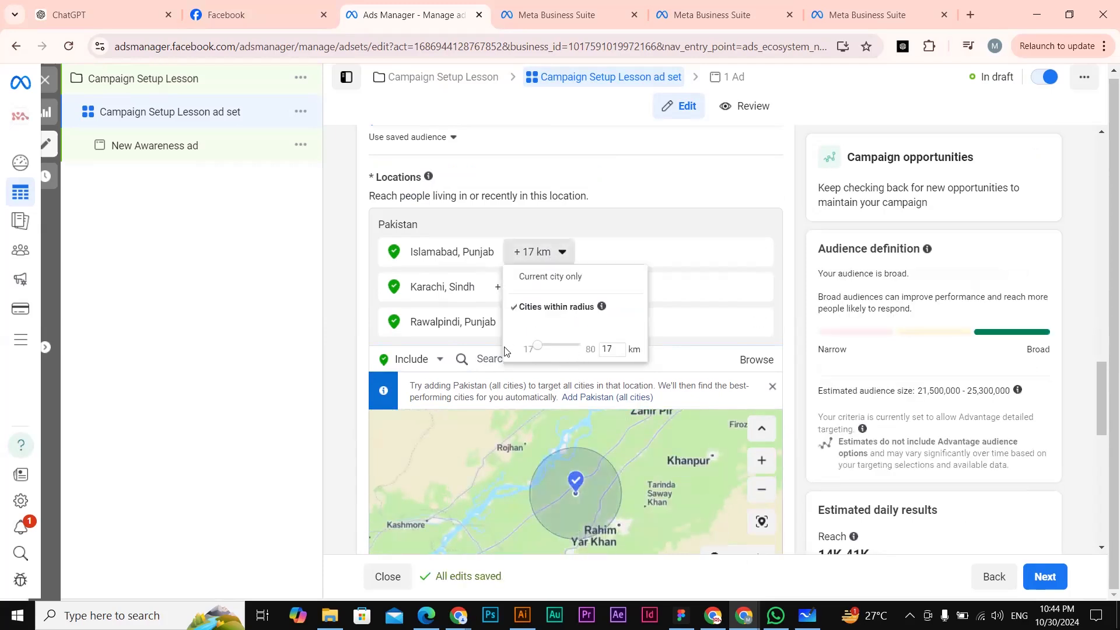
drag(607, 350, 598, 351)
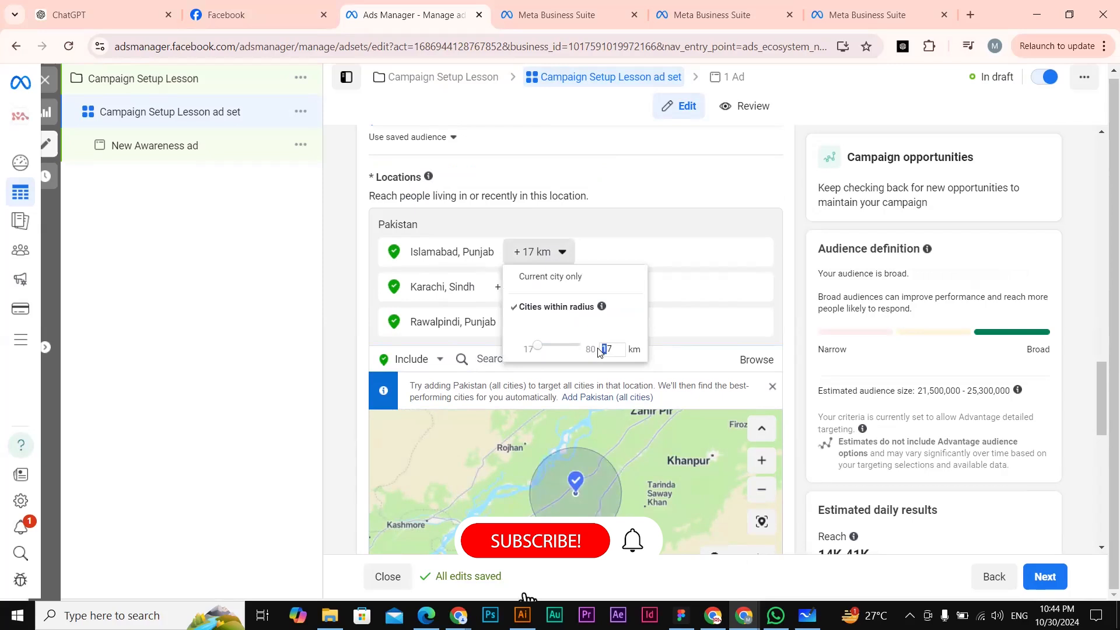
click(563, 250)
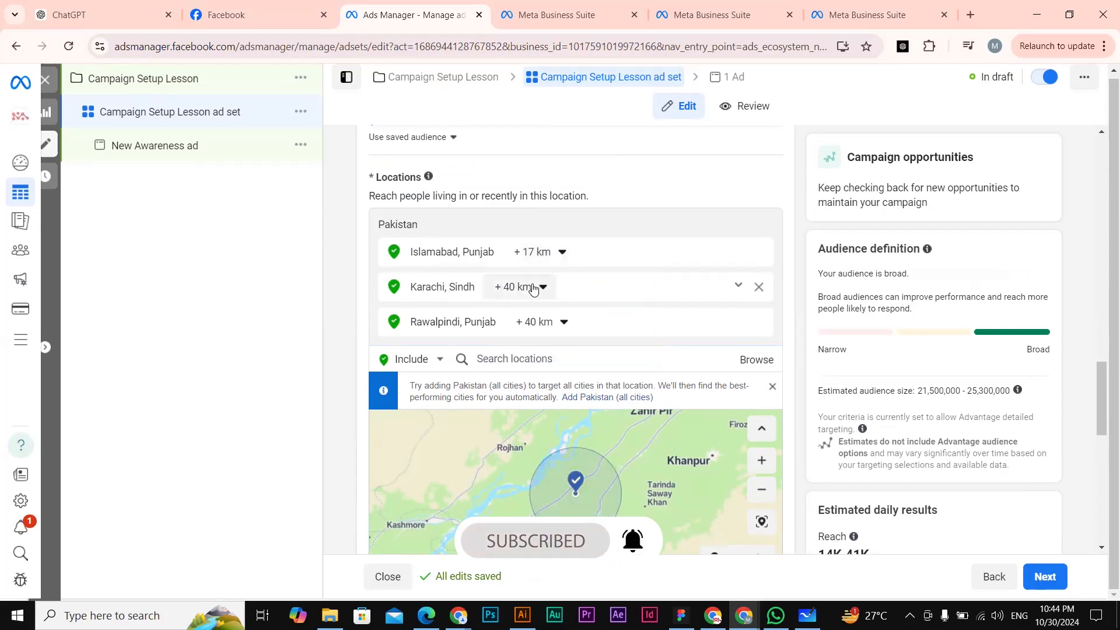
click(535, 287)
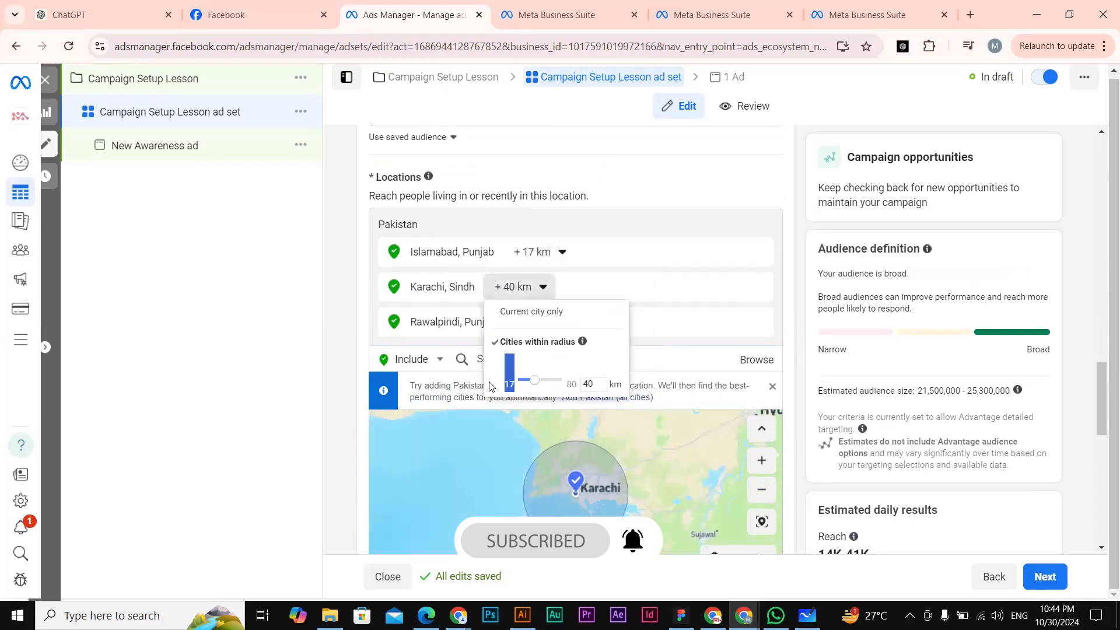
drag(534, 387, 516, 385)
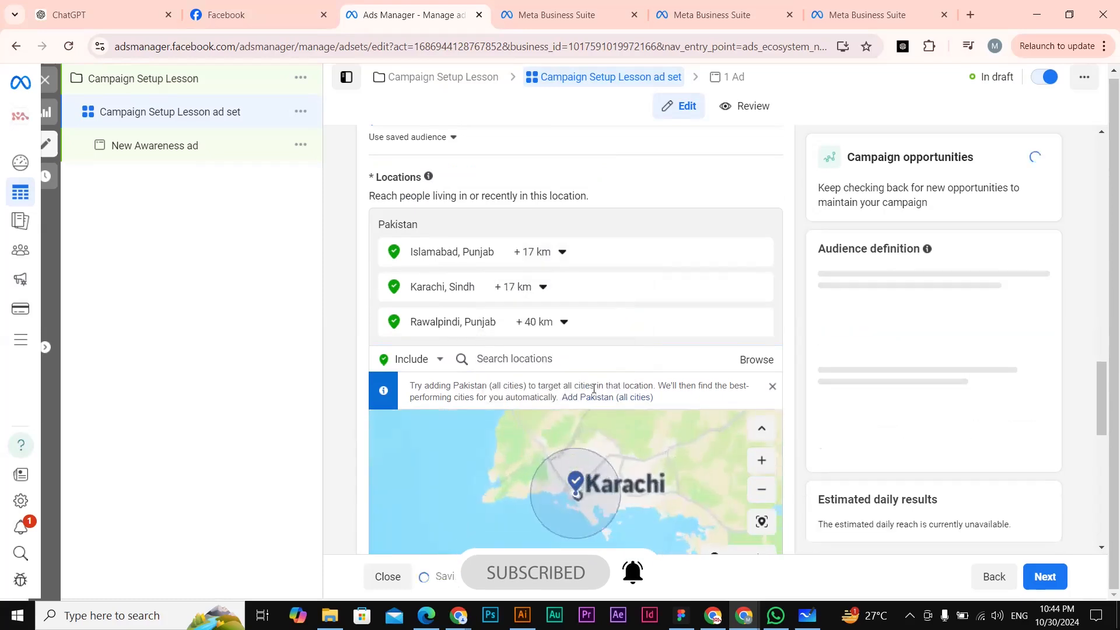
- Try an 80 km targeting radius around Rawalpindi
click(539, 321)
click(555, 415)
drag(572, 417, 597, 415)
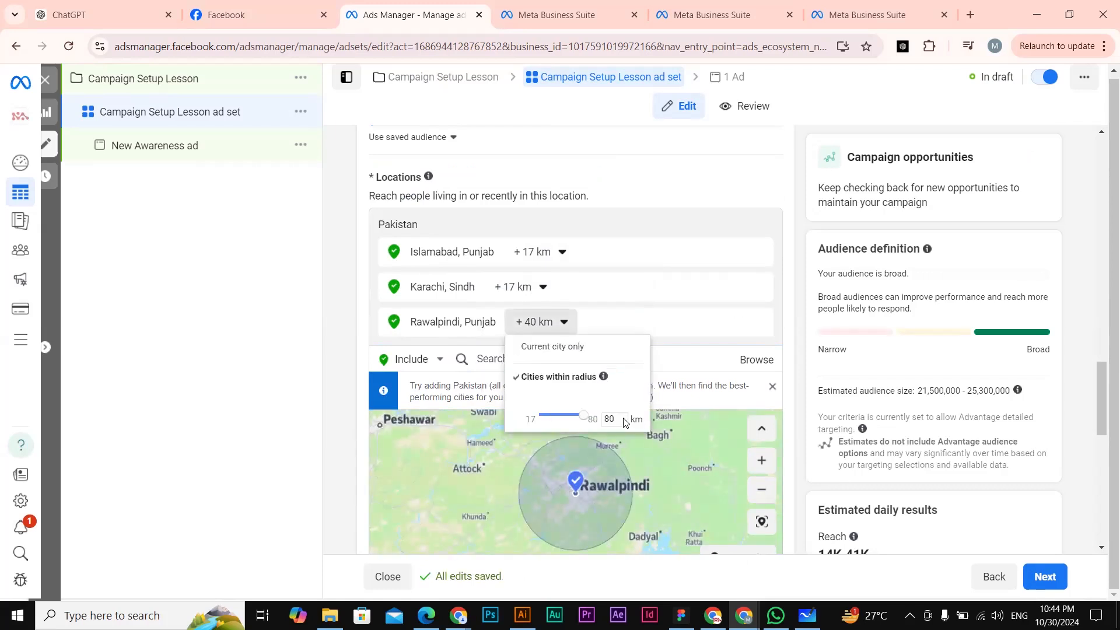
click(537, 324)
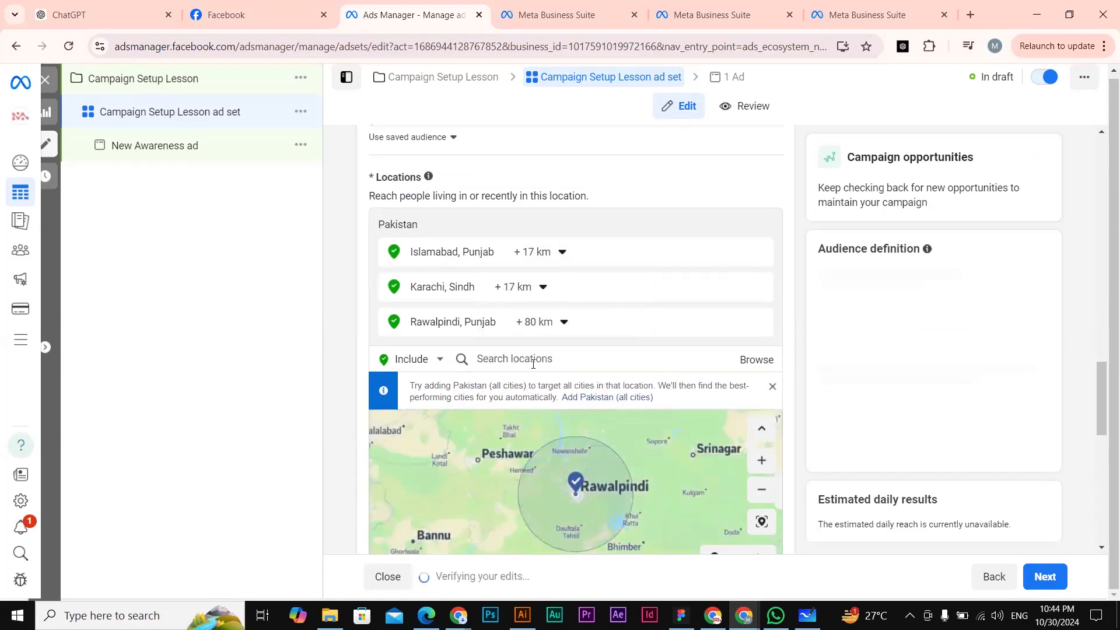
- Set the targeting radius around Rawalpindi to 17 km and check the covered area on the map
click(537, 324)
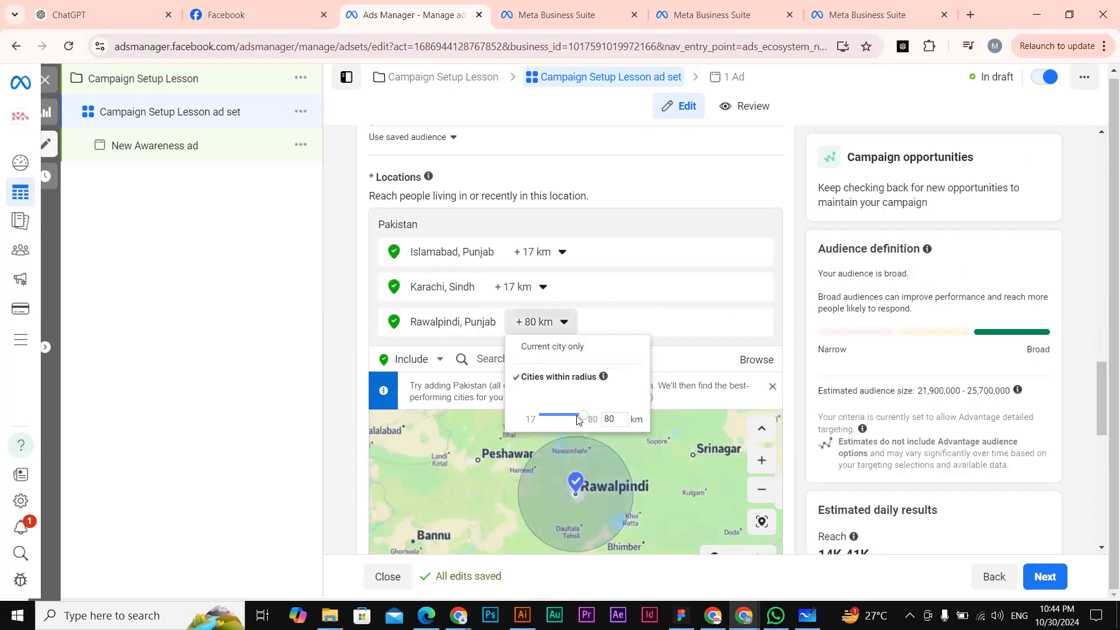
drag(584, 419, 533, 418)
click(492, 387)
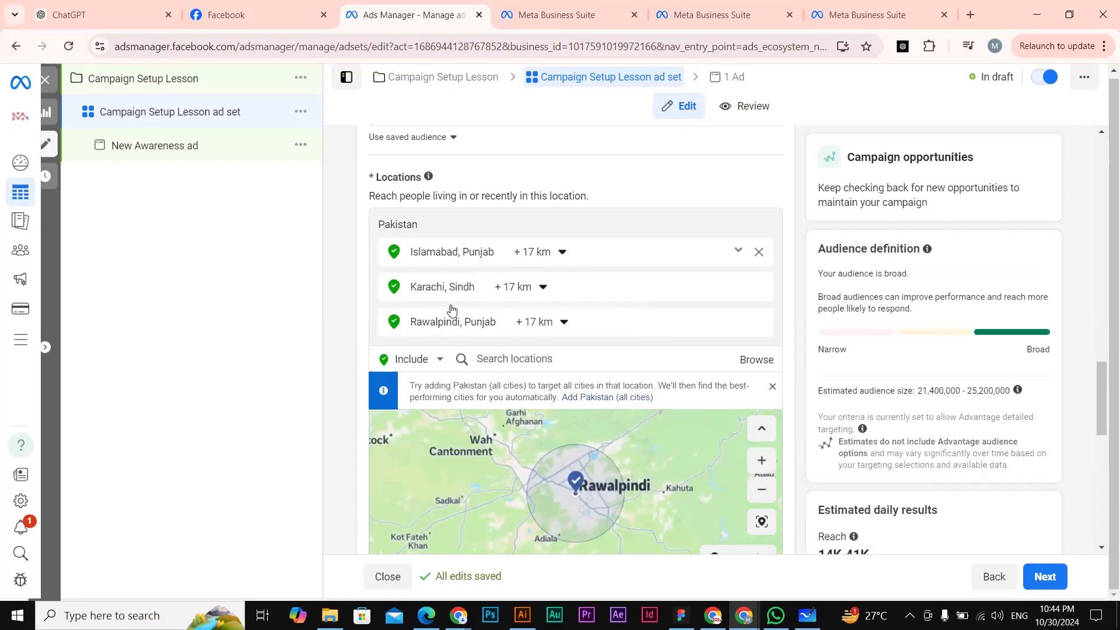
scroll(468, 337, down, 2)
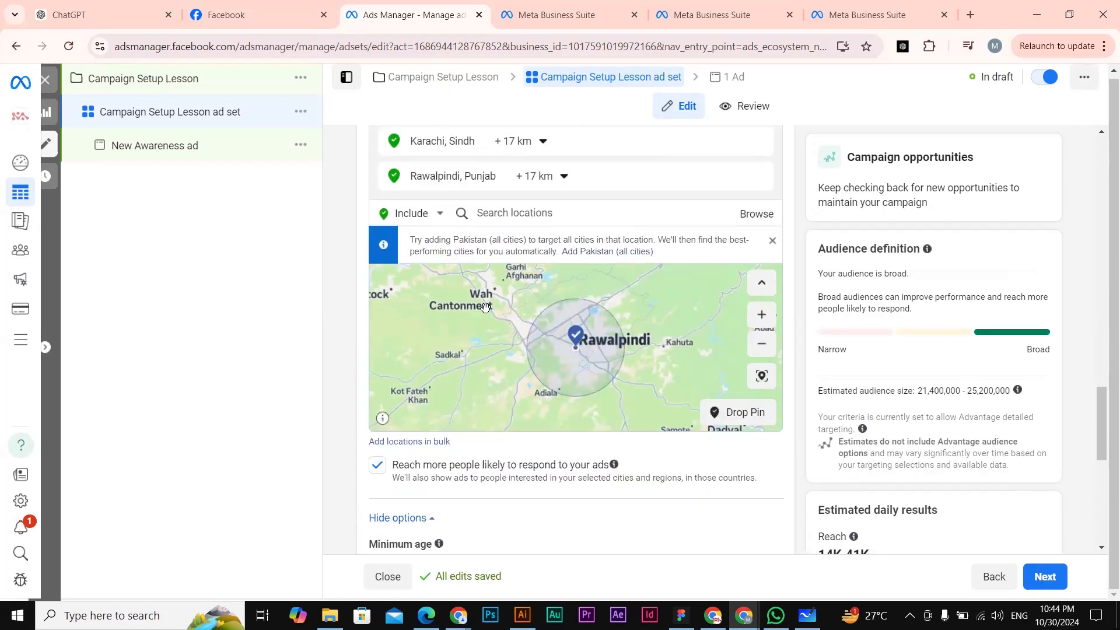
scroll(519, 338, down, 1)
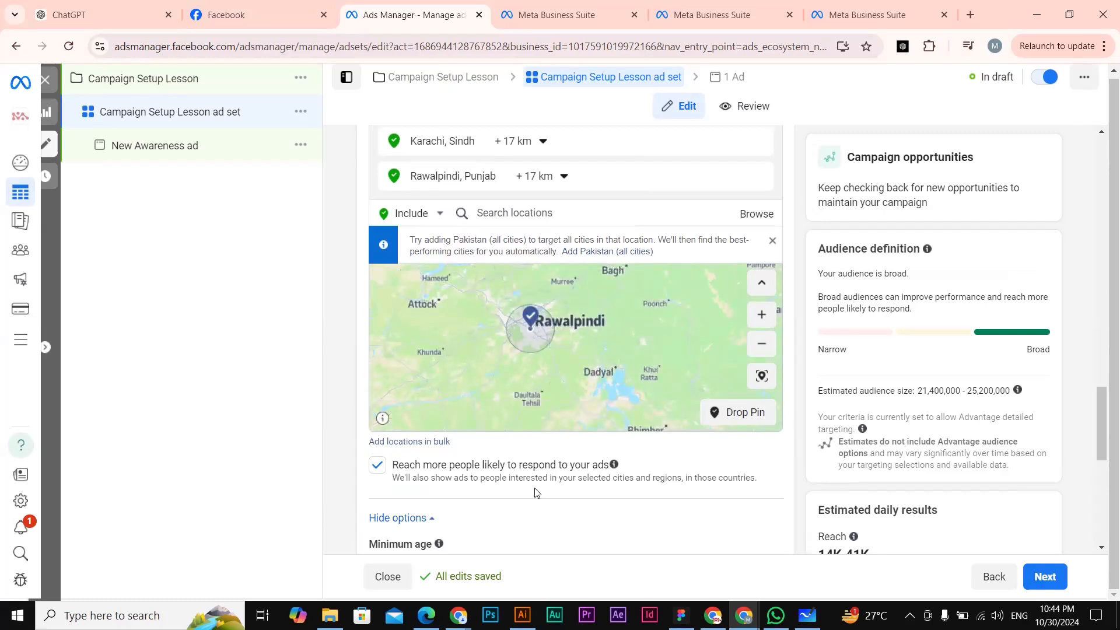
- Open the minimum age setting for editing and look through the selectable ages
scroll(466, 493, down, 2)
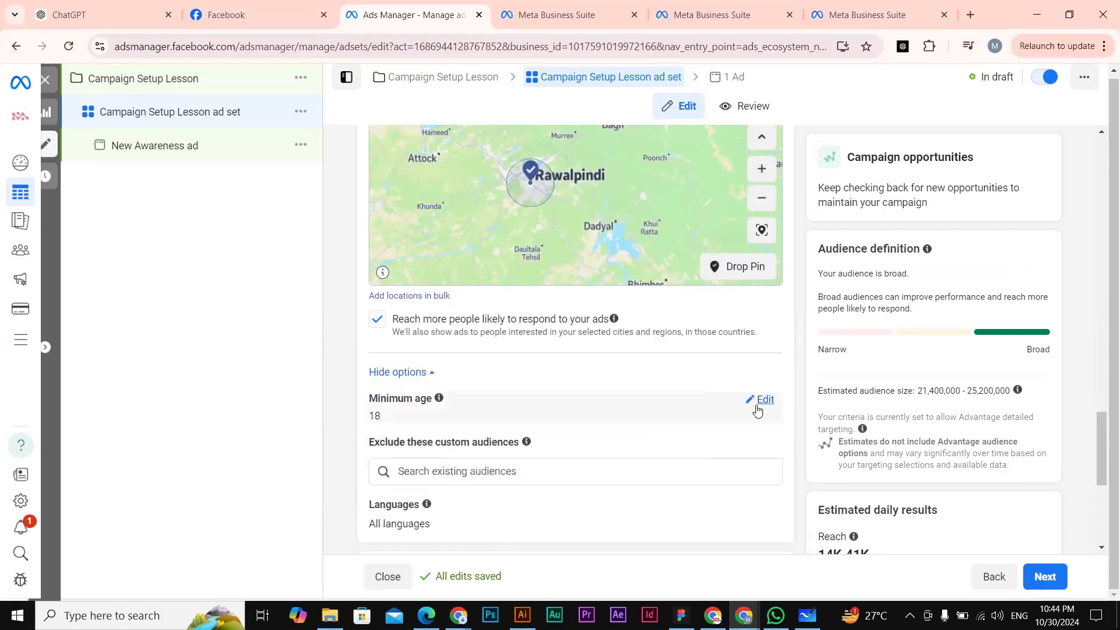
click(761, 399)
click(403, 422)
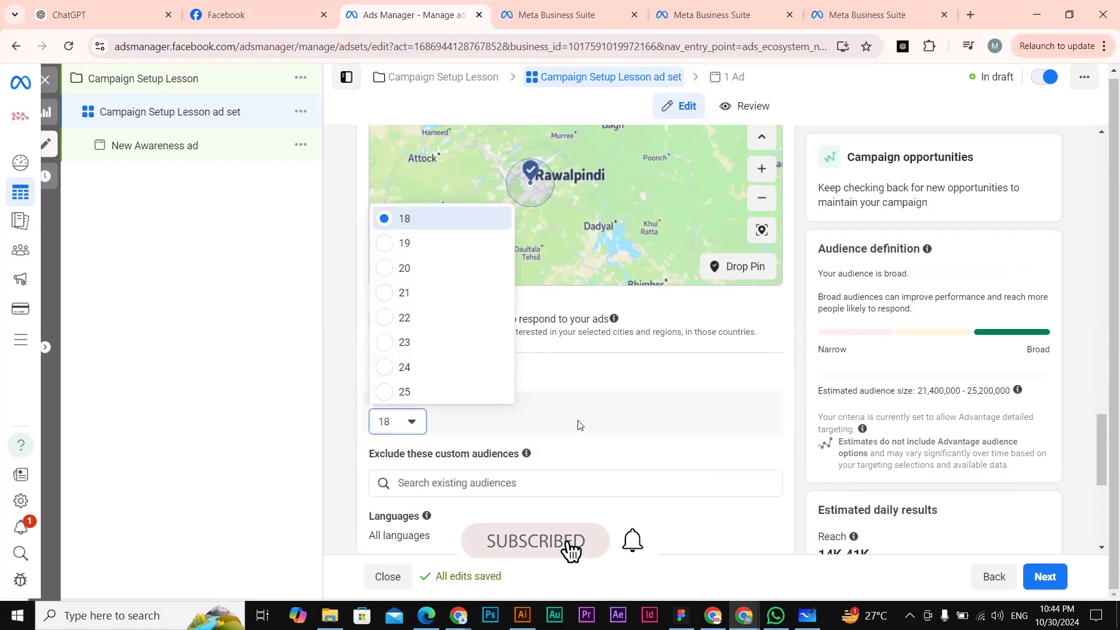
click(383, 423)
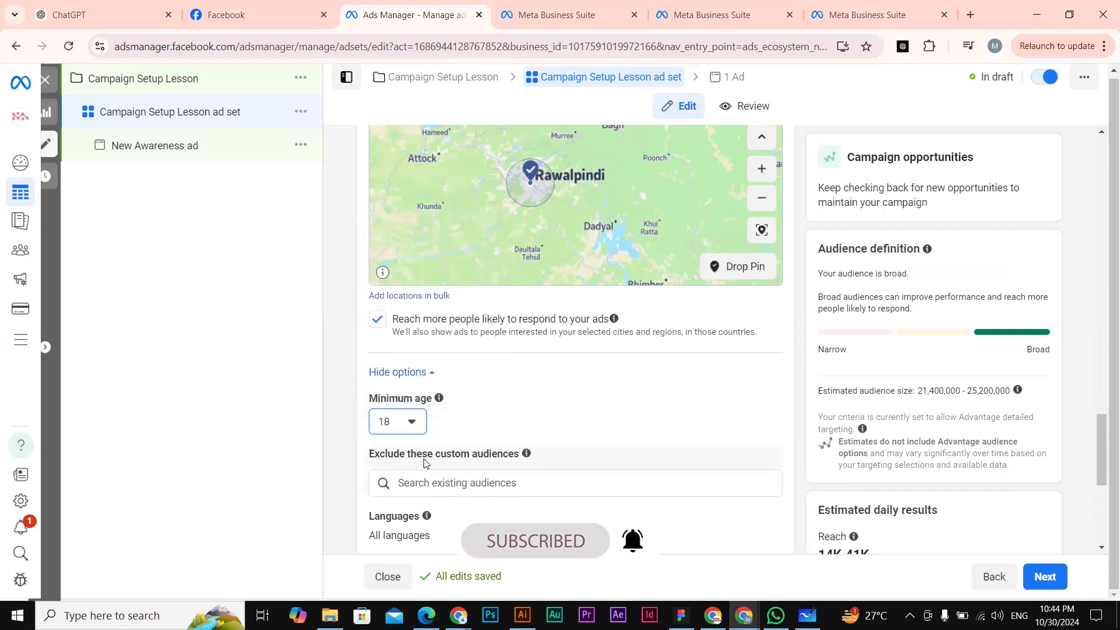
- Check the existing custom audiences available for exclusion, and close the list without choosing any
click(445, 483)
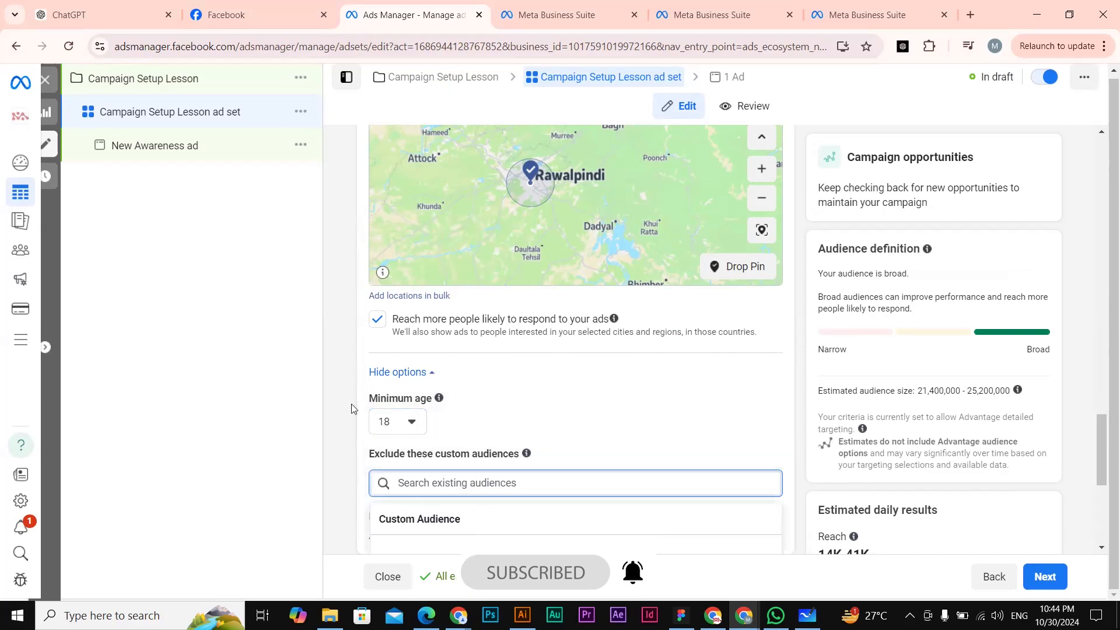
scroll(354, 441, down, 2)
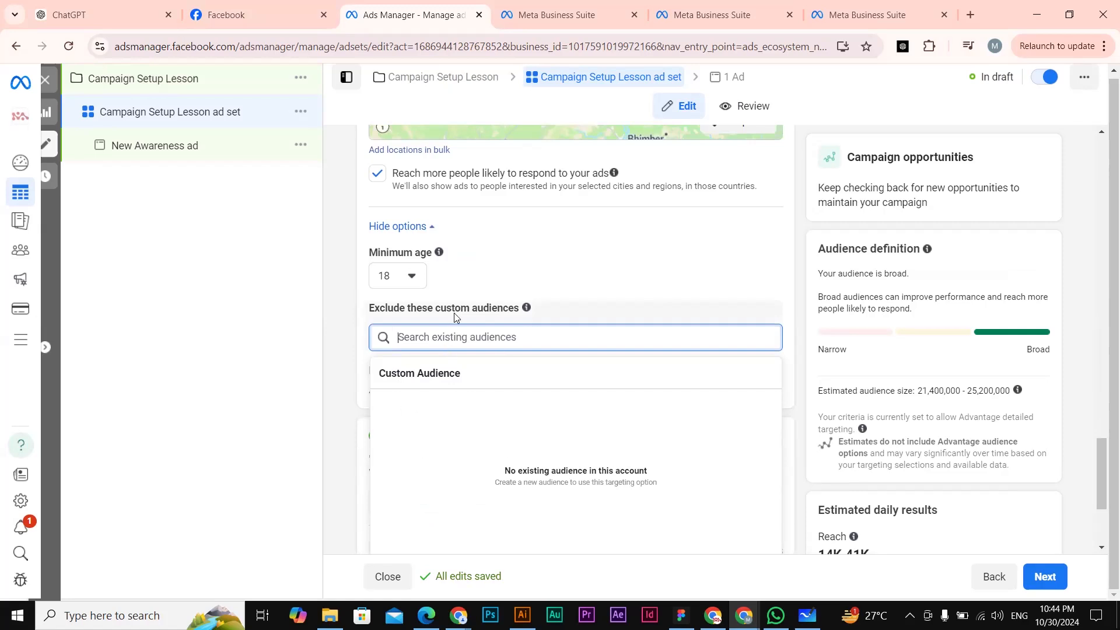
scroll(449, 425, down, 3)
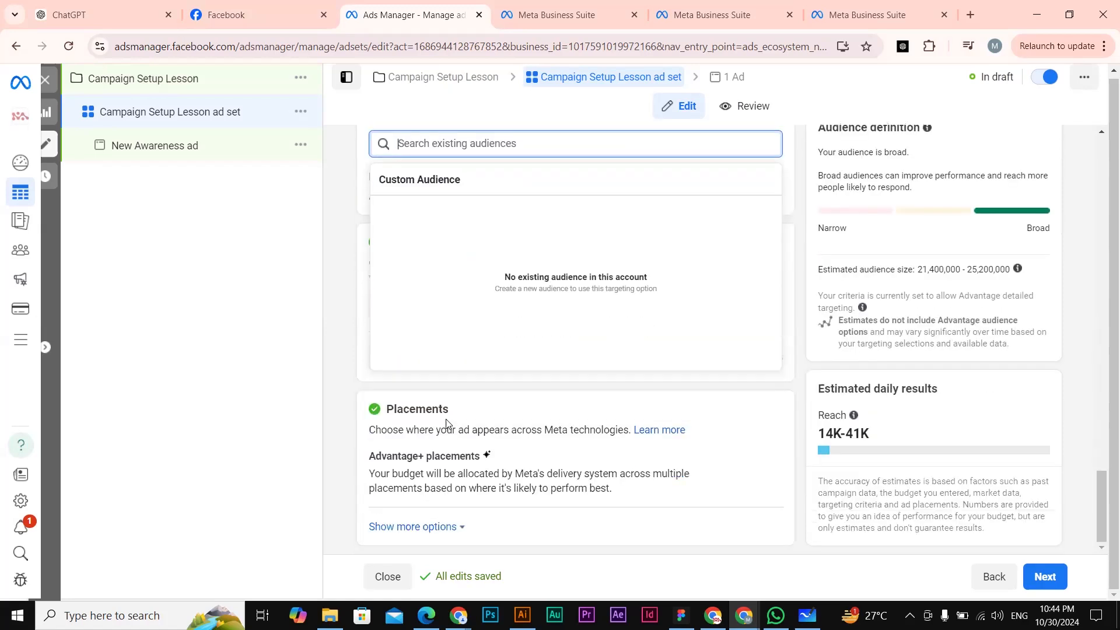
click(350, 295)
- Examine the Advantage+ audience section and its audience suggestion option
scroll(411, 350, up, 1)
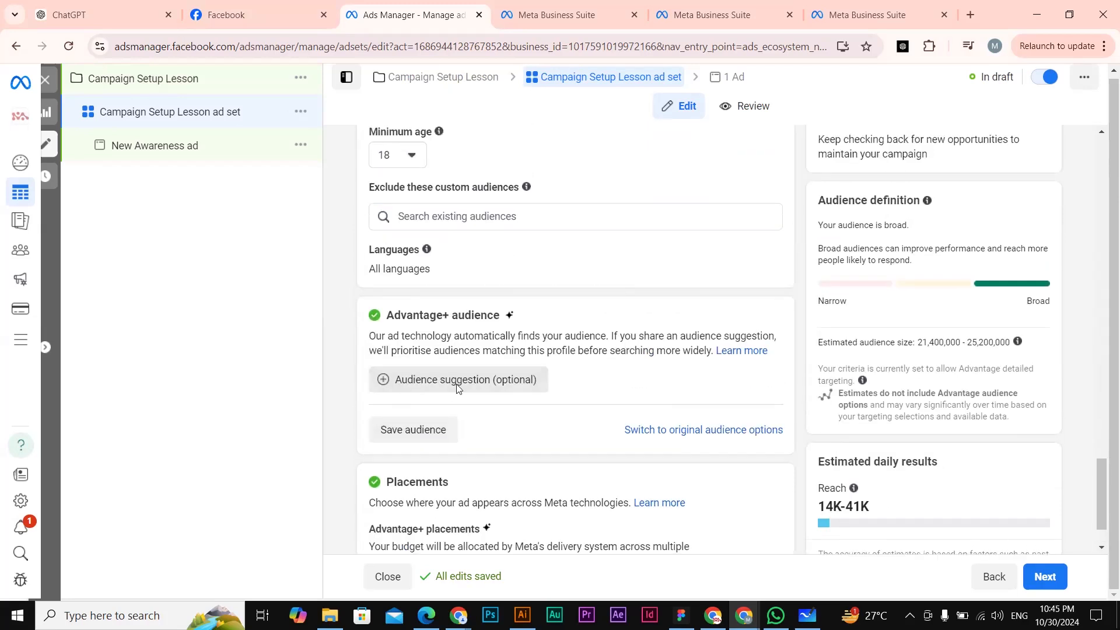
drag(386, 315, 499, 318)
mouse_move(511, 316)
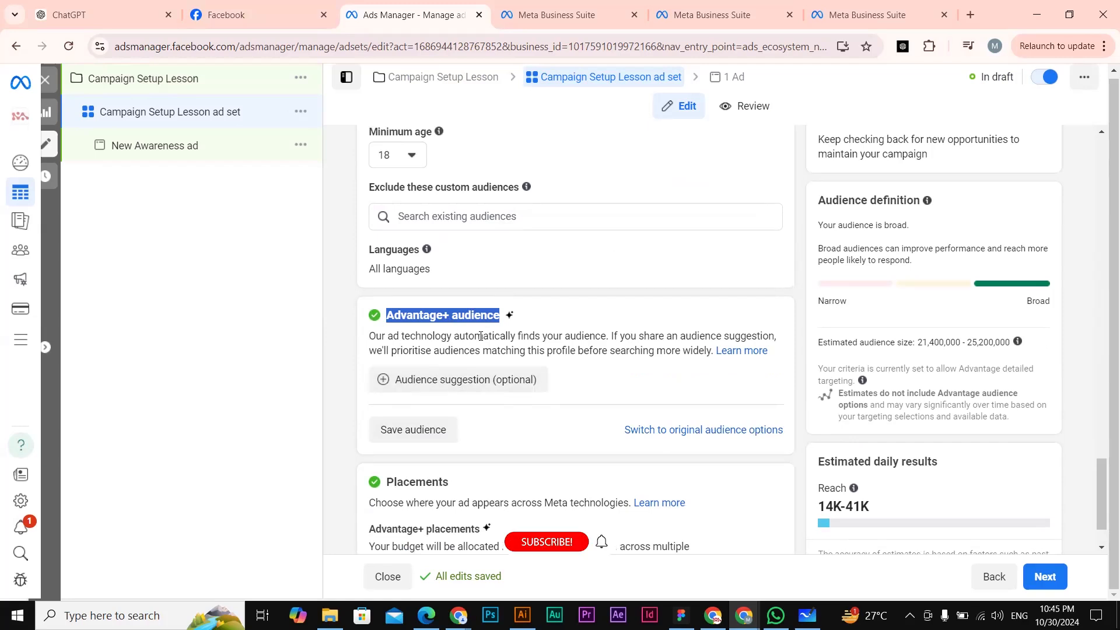
click(384, 315)
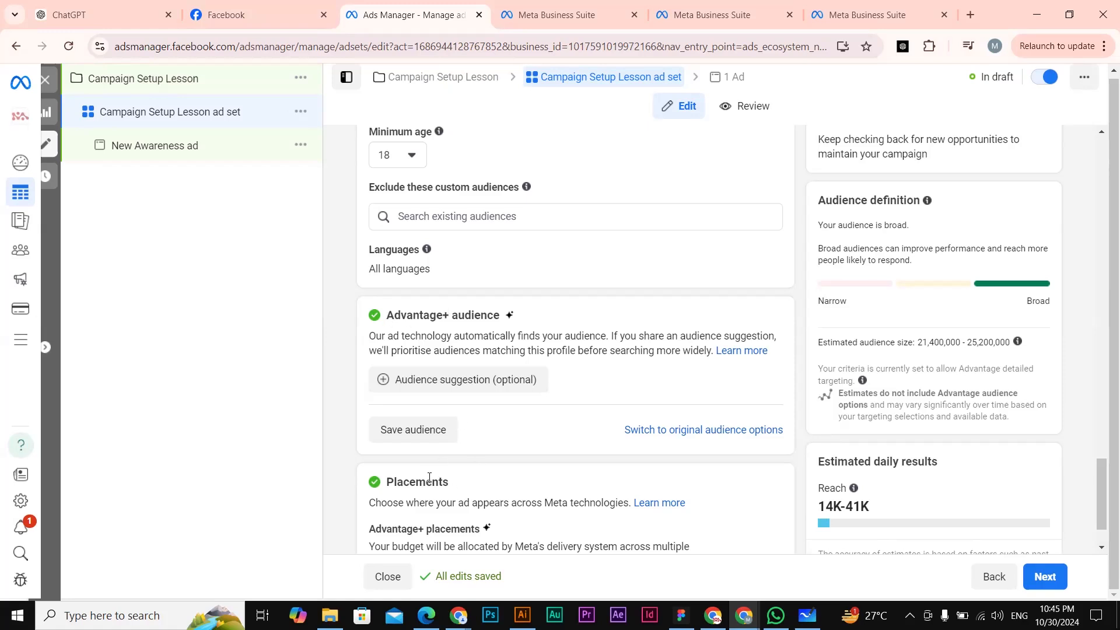
- Review the audience name, controls and suggestion summary offered for saving, and cancel without saving the audience
scroll(597, 355, up, 3)
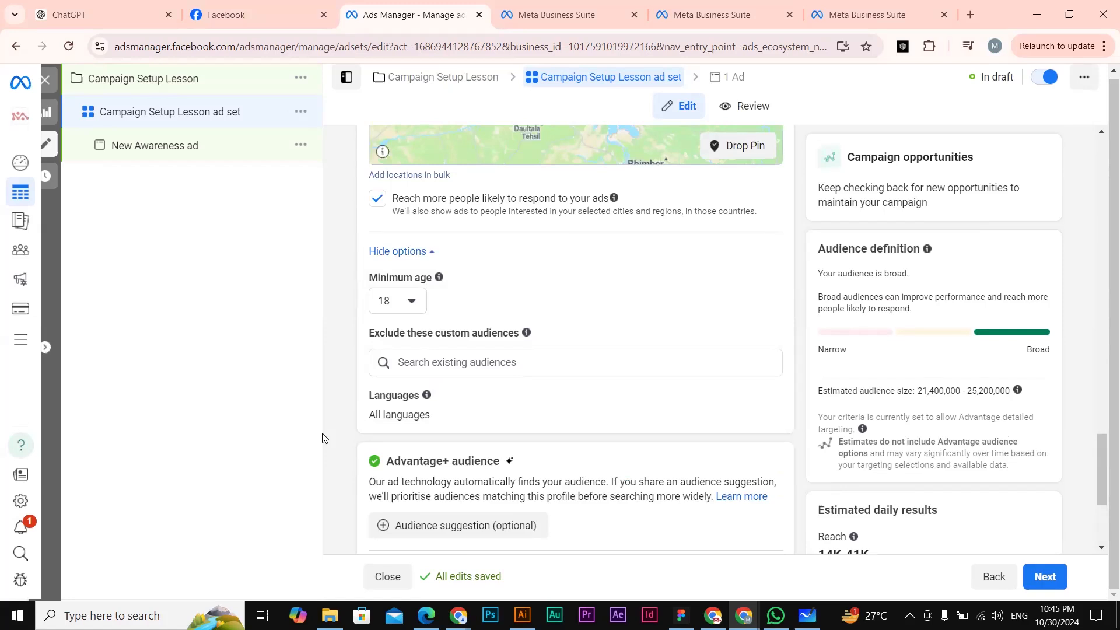
scroll(402, 359, down, 4)
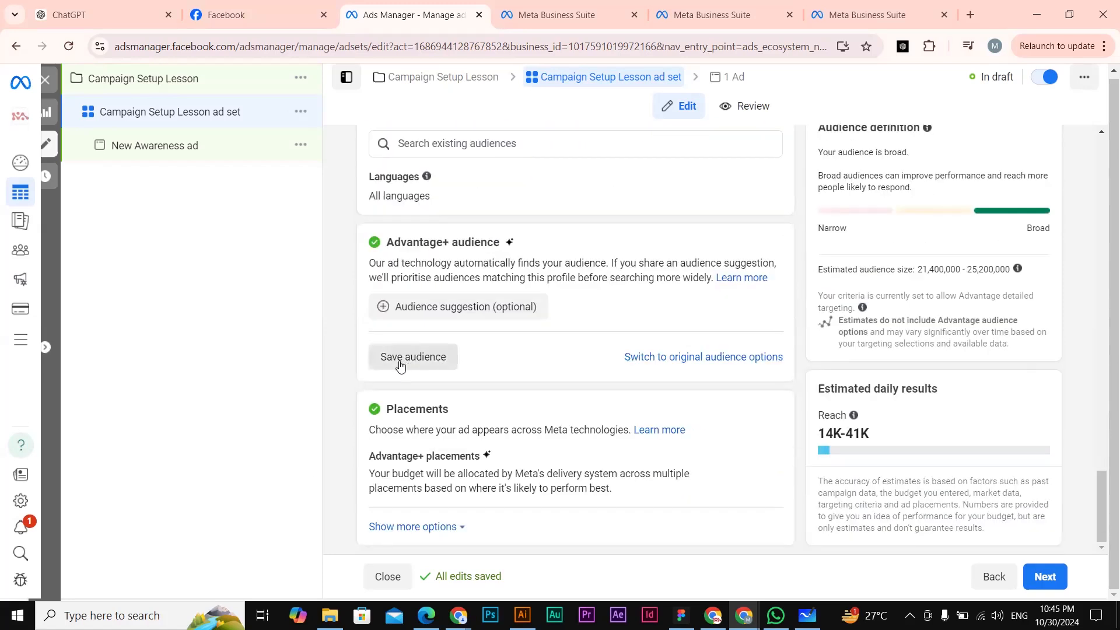
click(409, 366)
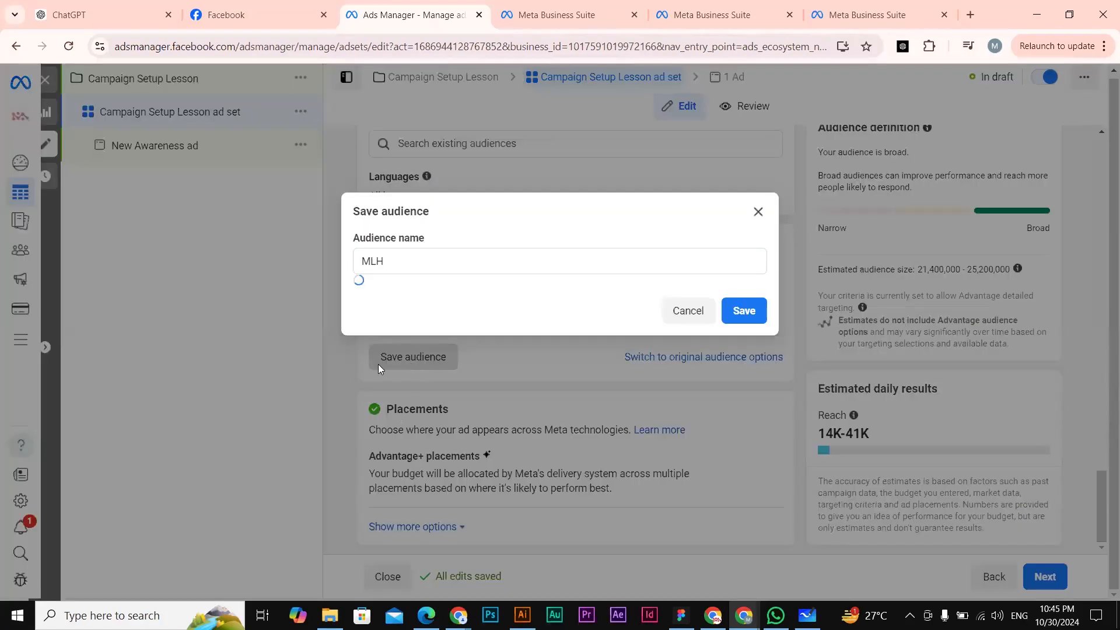
drag(425, 202, 355, 201)
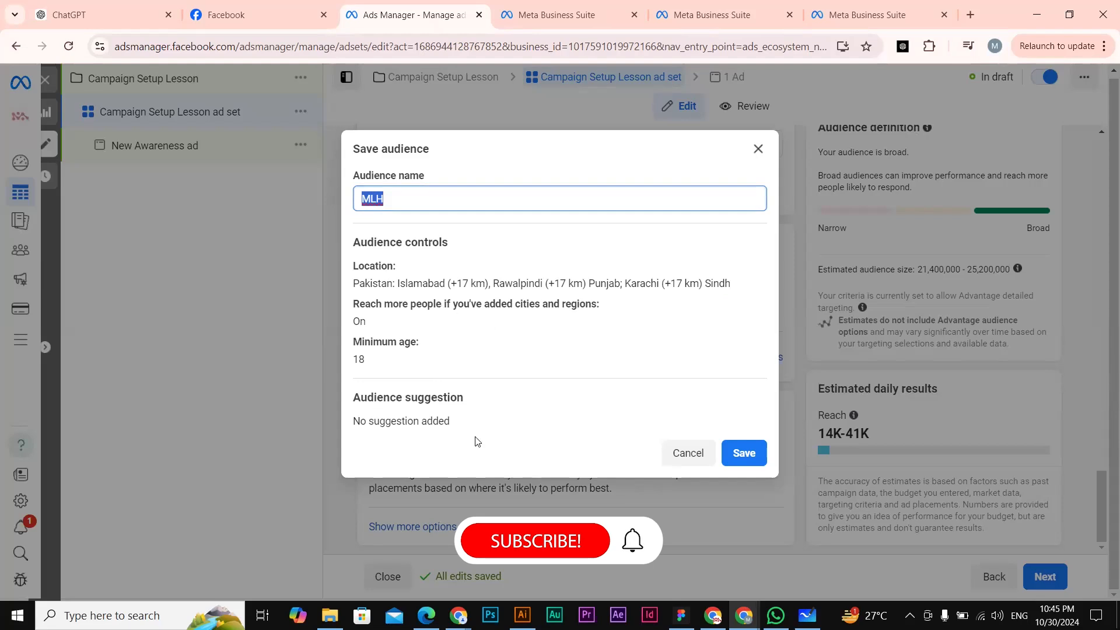
click(692, 459)
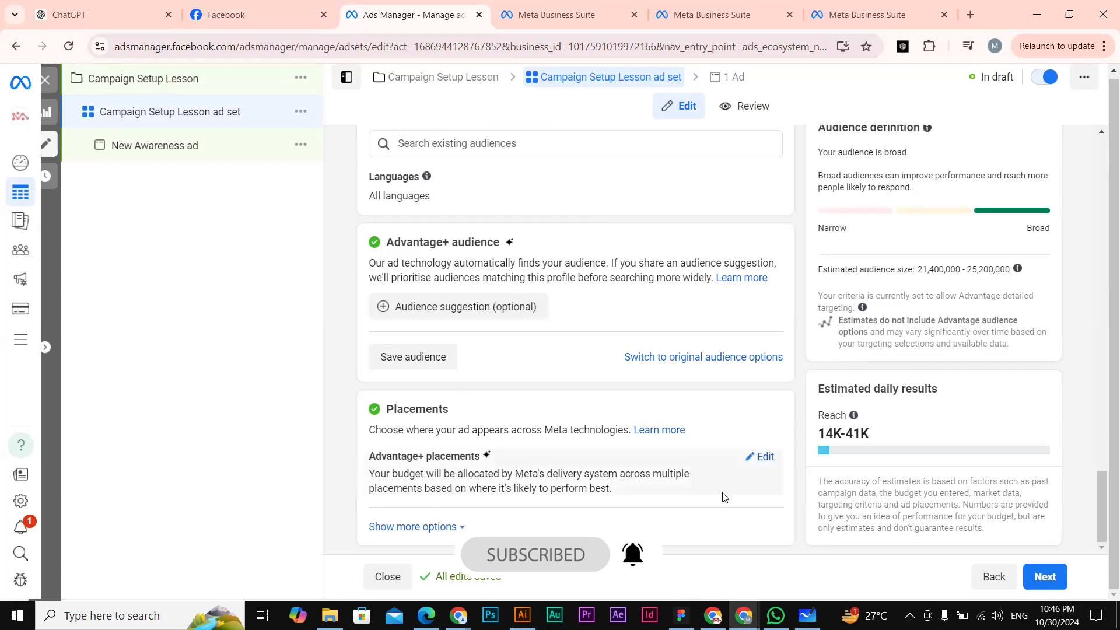
- Switch the ad set from Advantage+ placements to manual placements, with the extra placement options shown
click(430, 526)
scroll(424, 271, down, 3)
drag(398, 255, 479, 263)
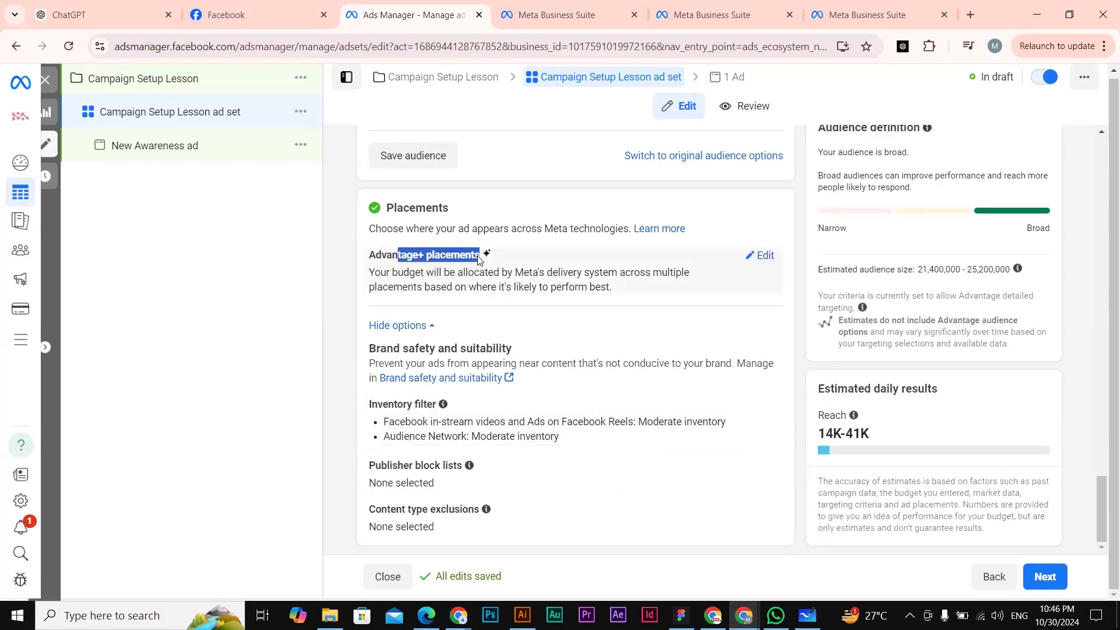
click(762, 257)
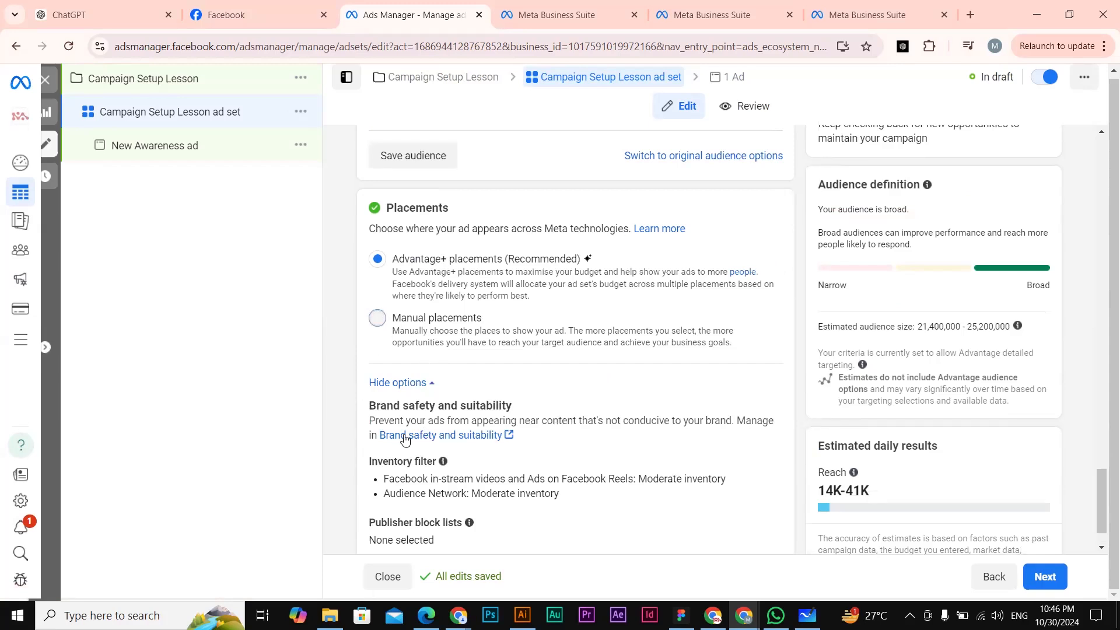
scroll(400, 435, down, 3)
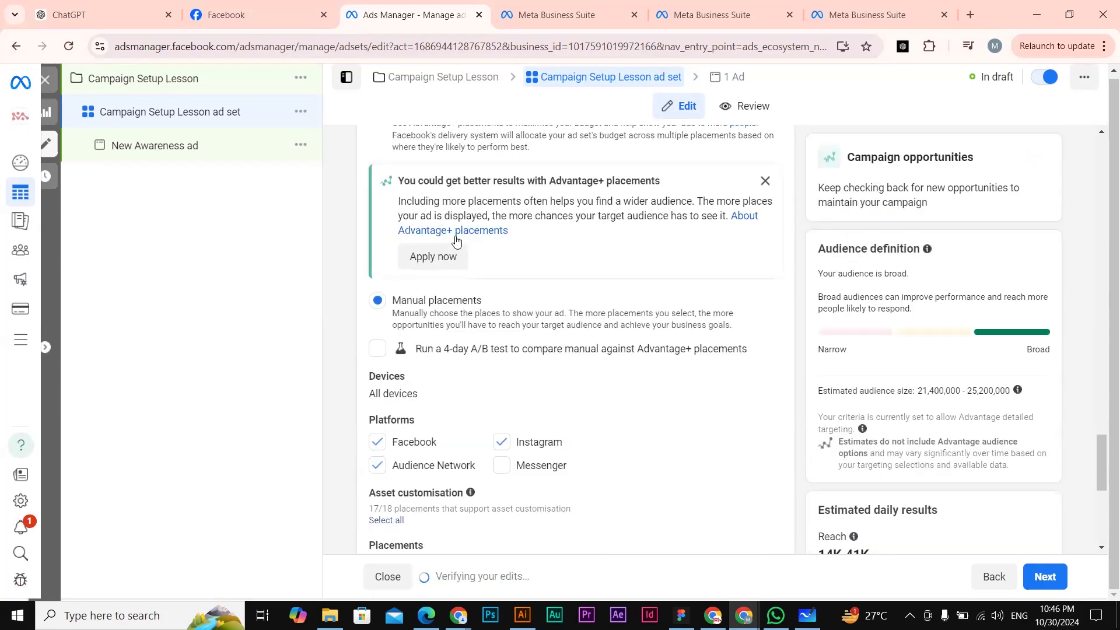
scroll(490, 420, down, 2)
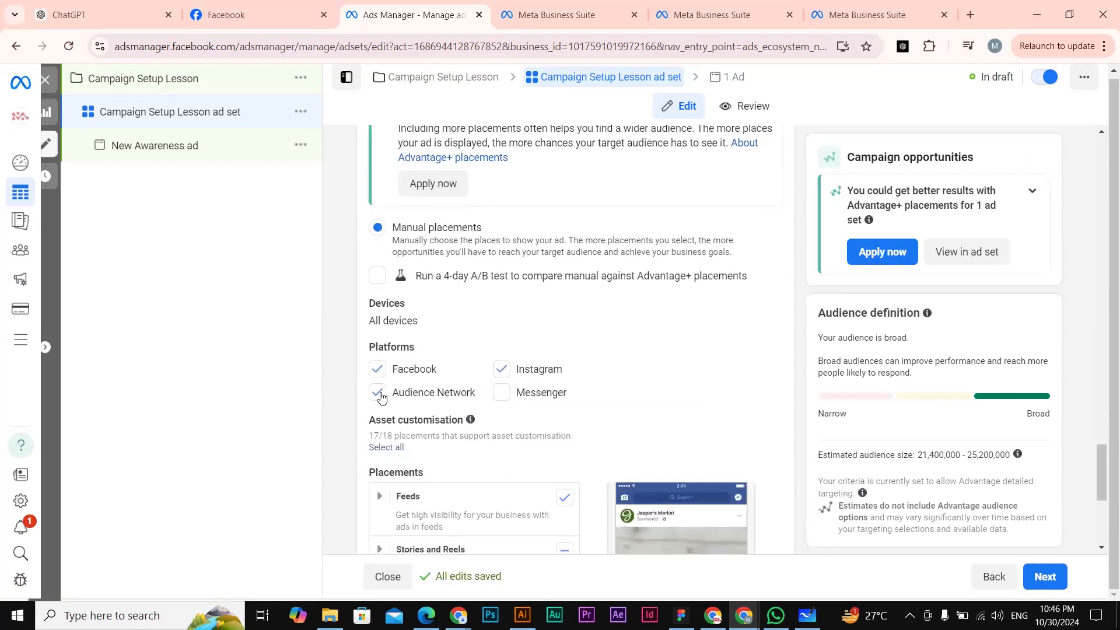
- Try removing both Facebook and Instagram from the platforms, and add Facebook back
click(379, 369)
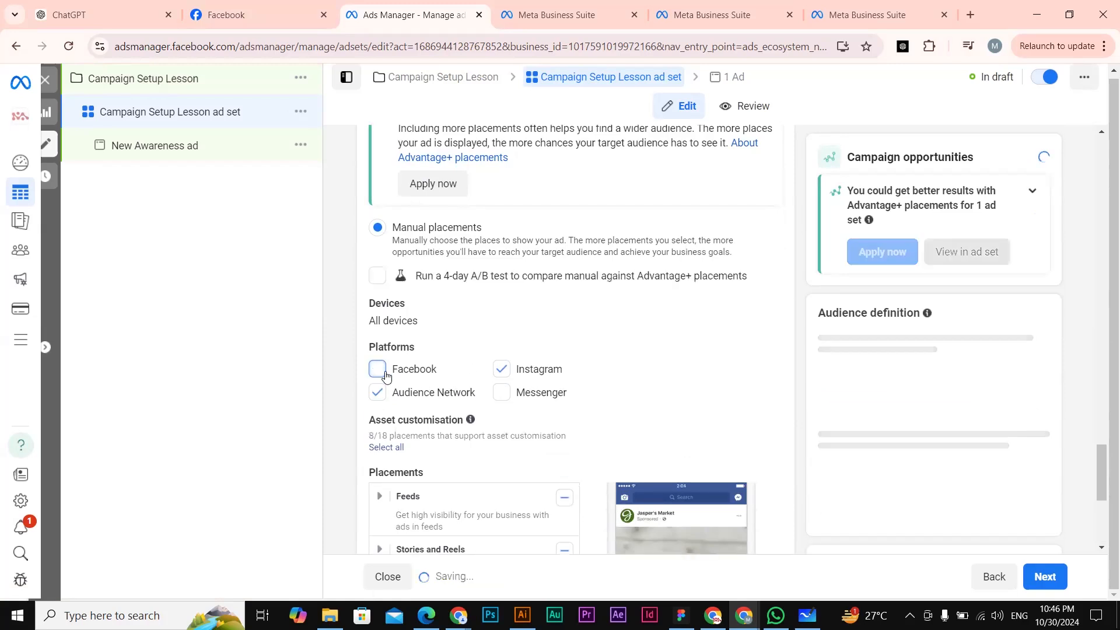
click(503, 372)
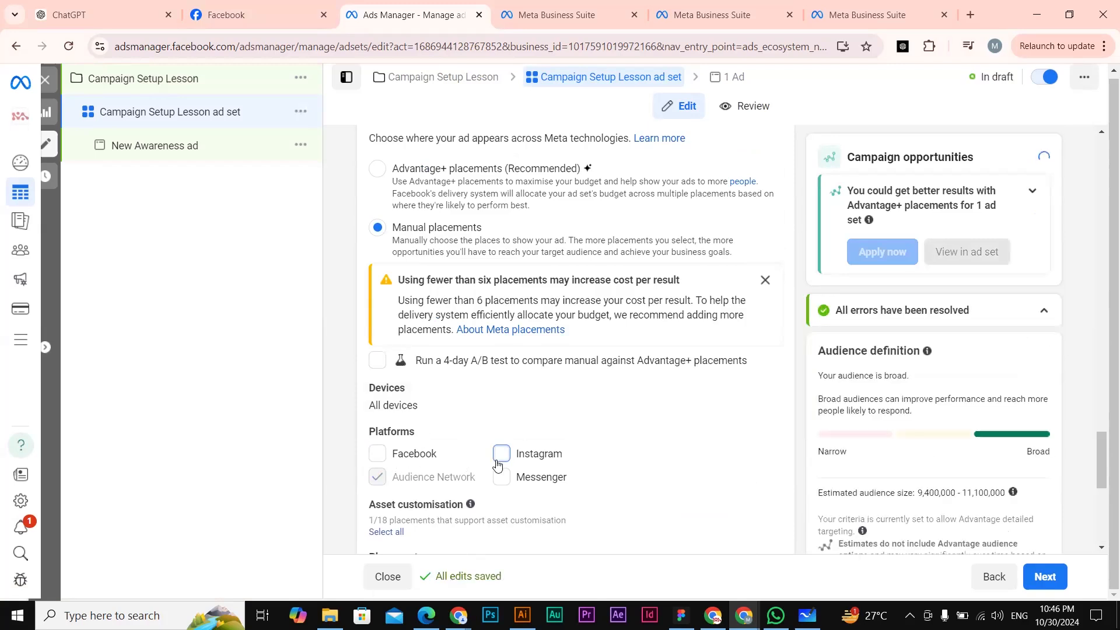
click(377, 455)
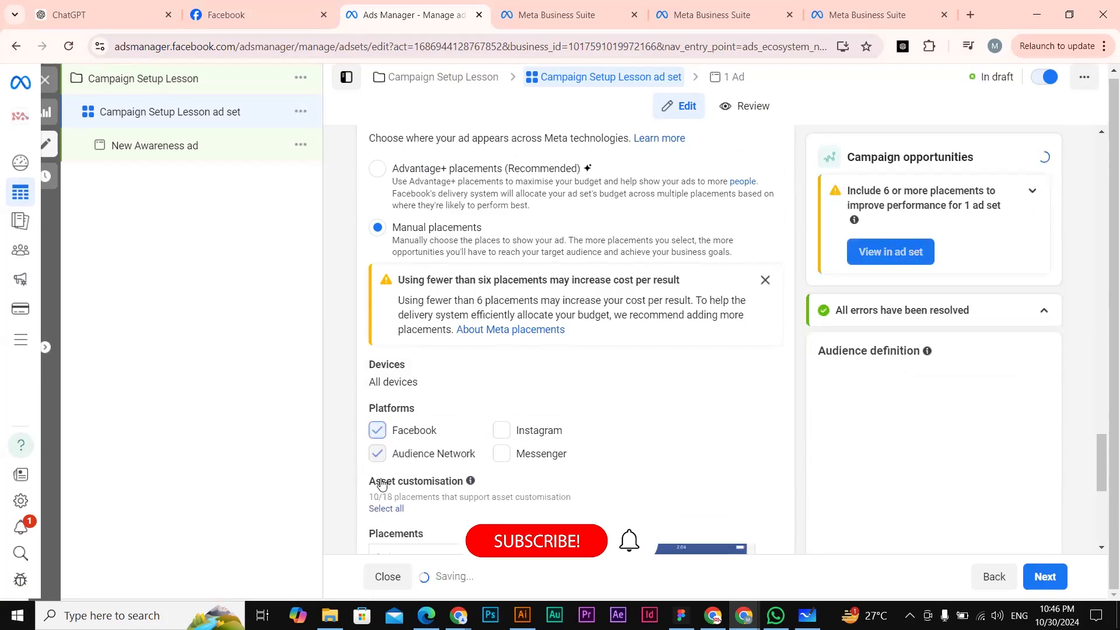
- Remove Audience Network and Facebook from the platforms and add Instagram, leaving Instagram as the only platform
click(378, 524)
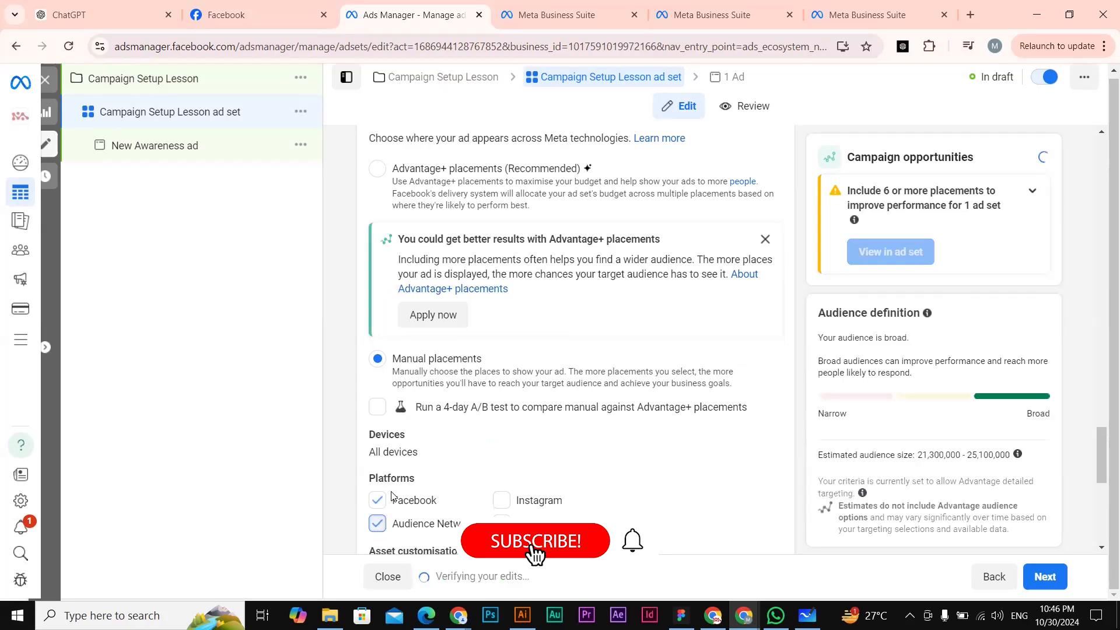
scroll(455, 479, down, 2)
click(501, 354)
click(377, 356)
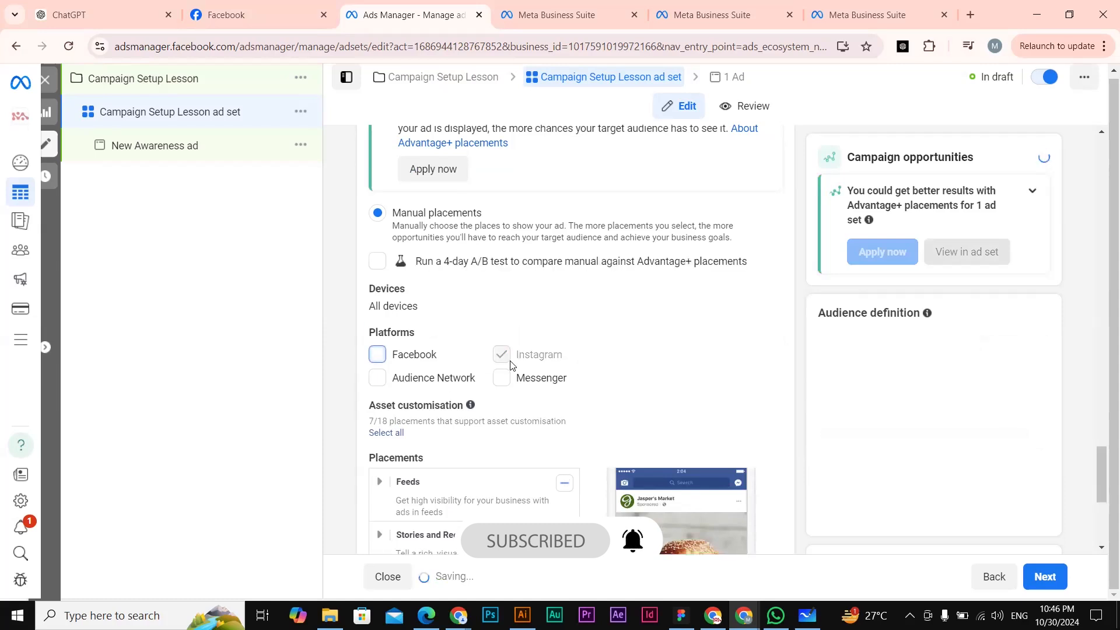
- Review the placement types for Instagram and add Facebook back to the platforms
scroll(426, 410, down, 2)
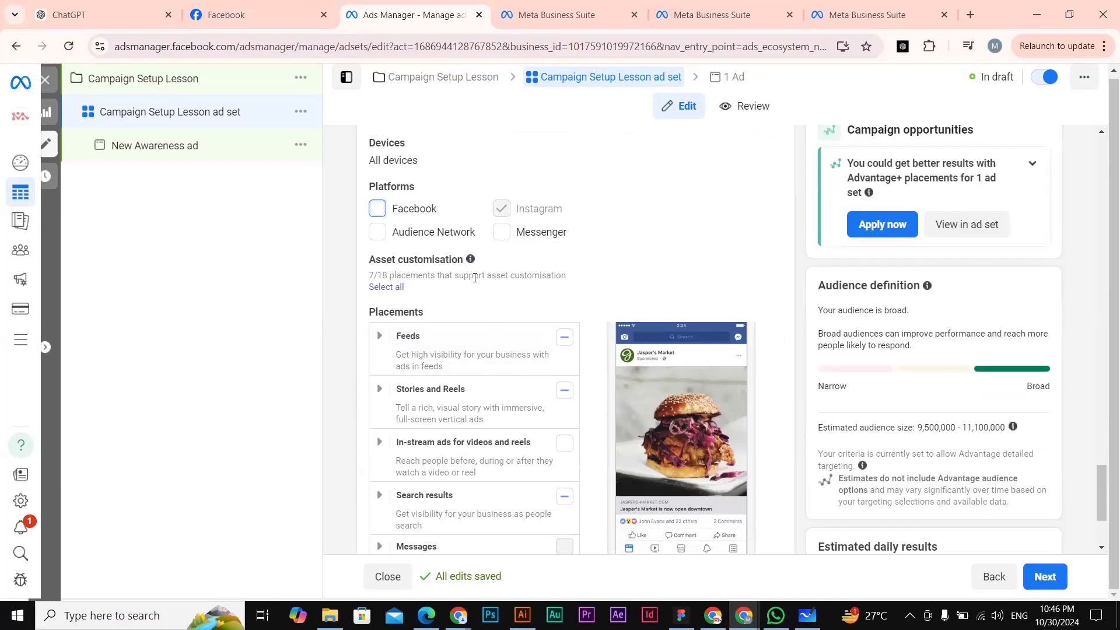
scroll(443, 271, down, 3)
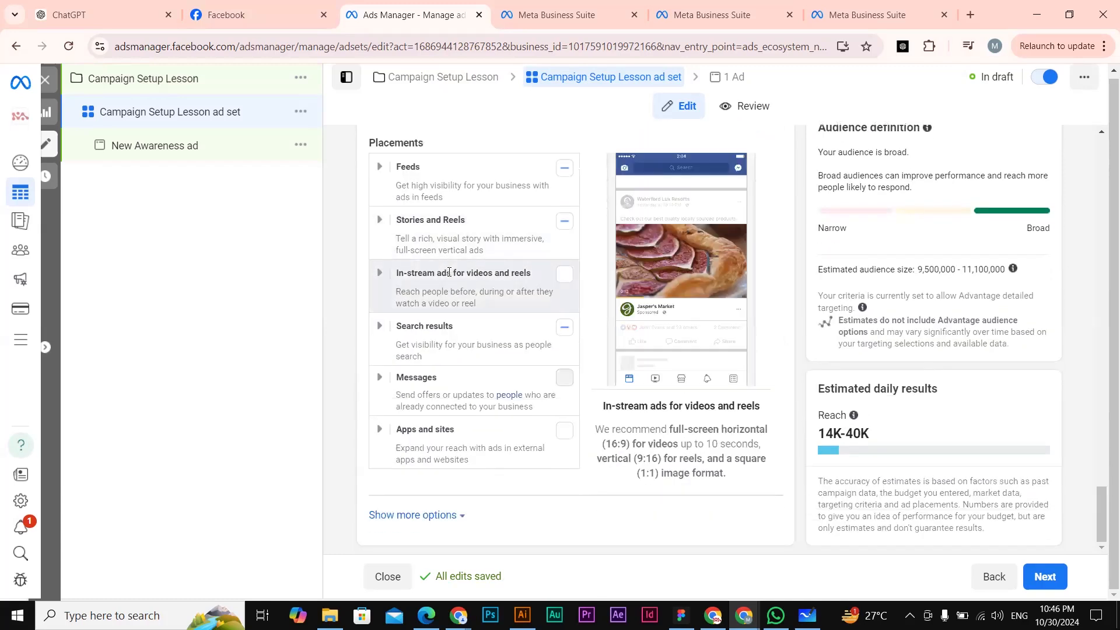
scroll(624, 350, up, 3)
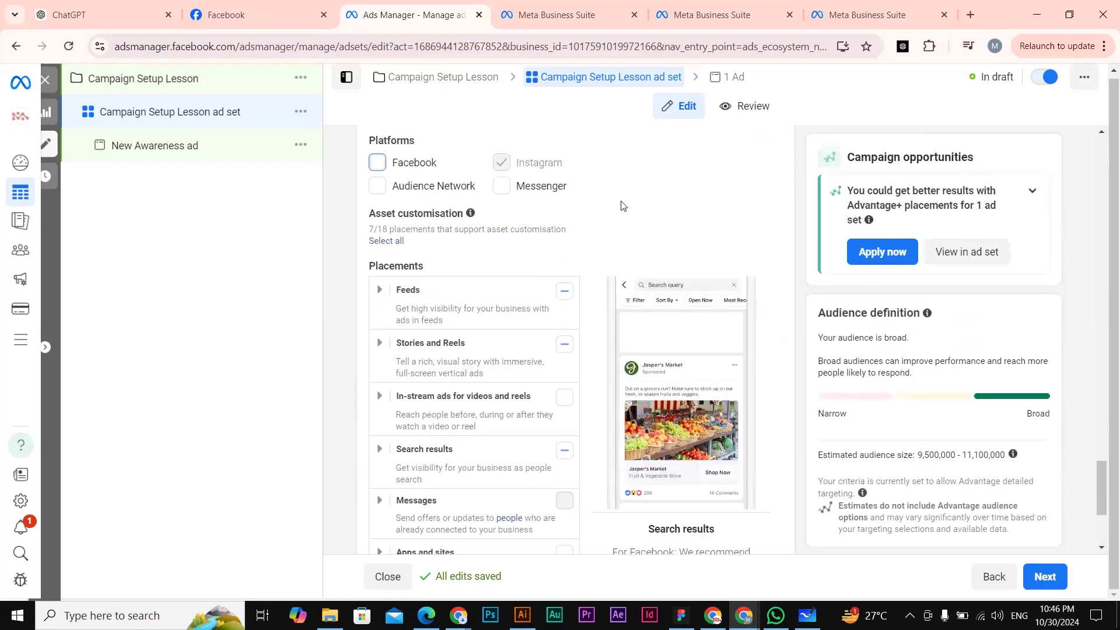
click(377, 165)
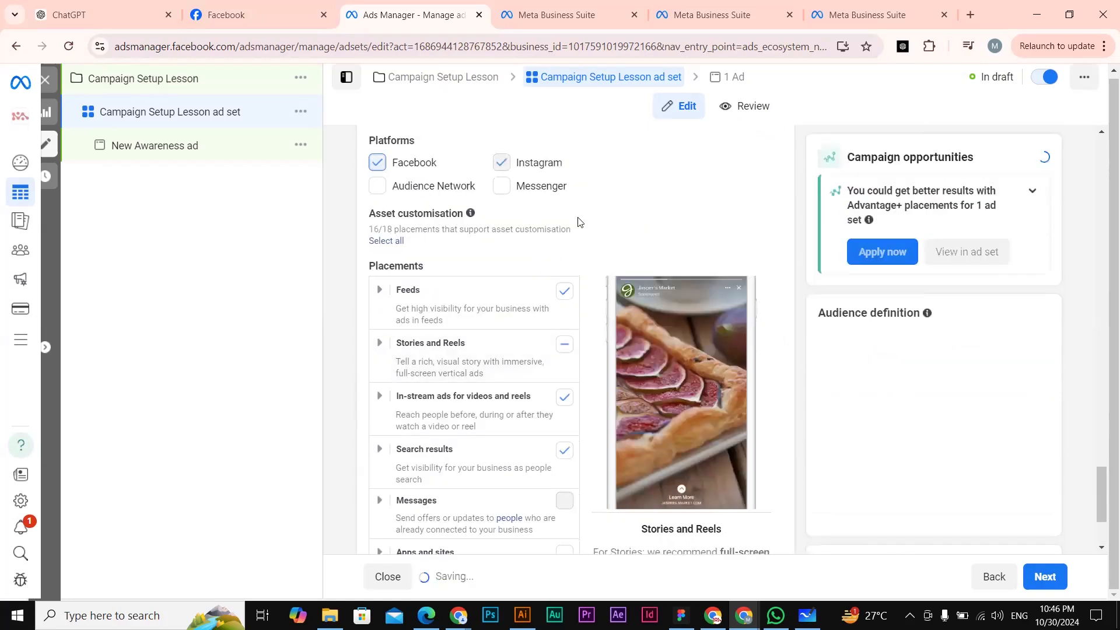
- Show the extra manual placement options and check the choices for specific mobile devices and operating systems
scroll(441, 535, down, 3)
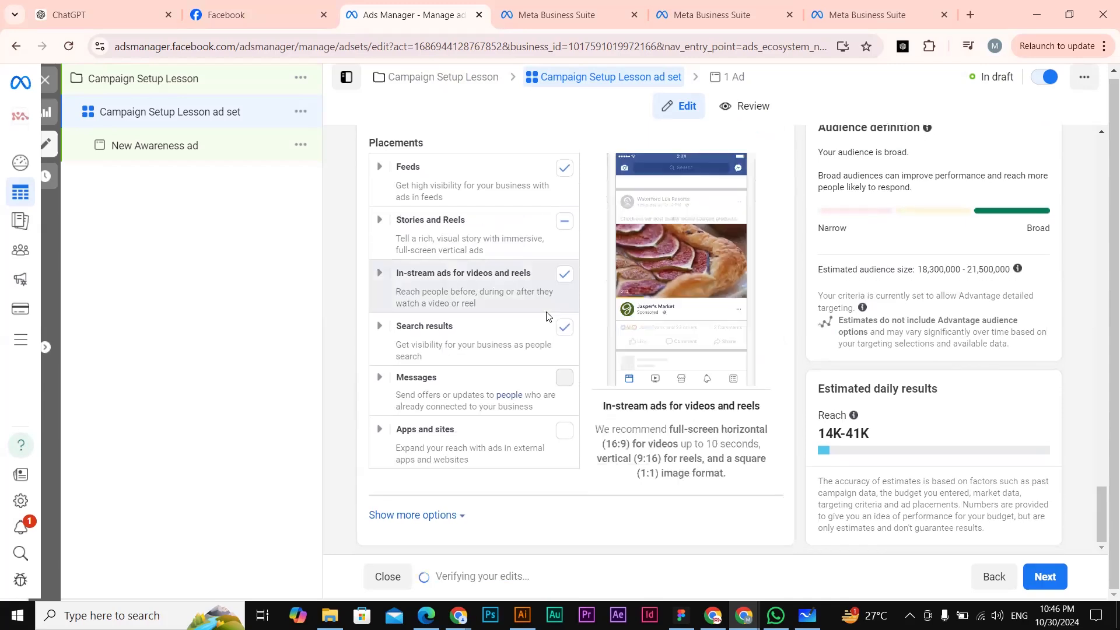
click(430, 543)
scroll(513, 474, down, 6)
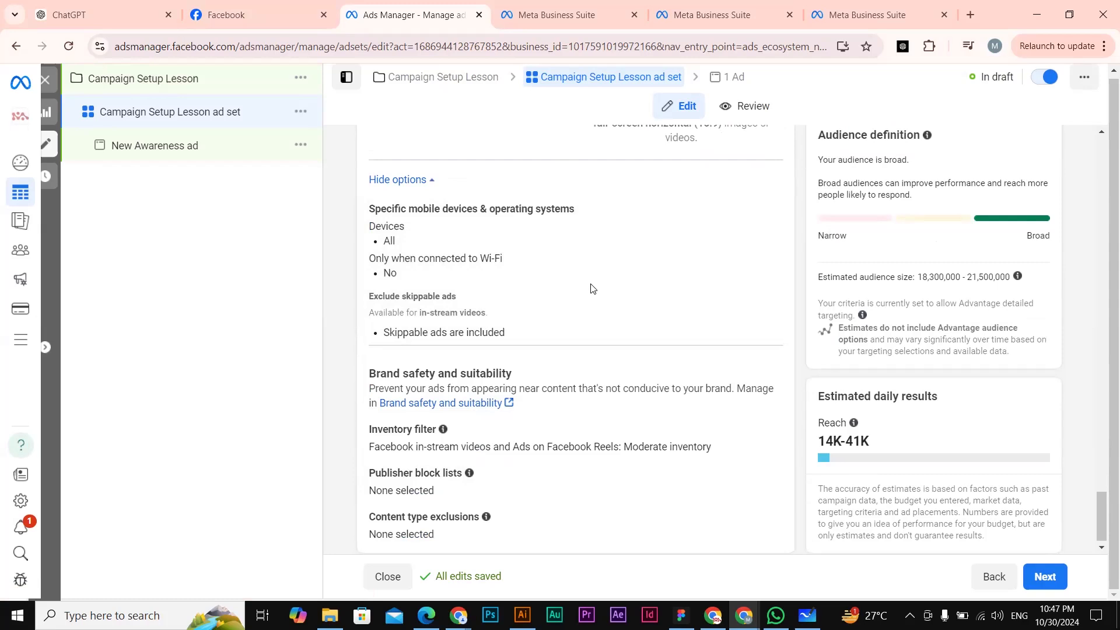
scroll(449, 299, up, 1)
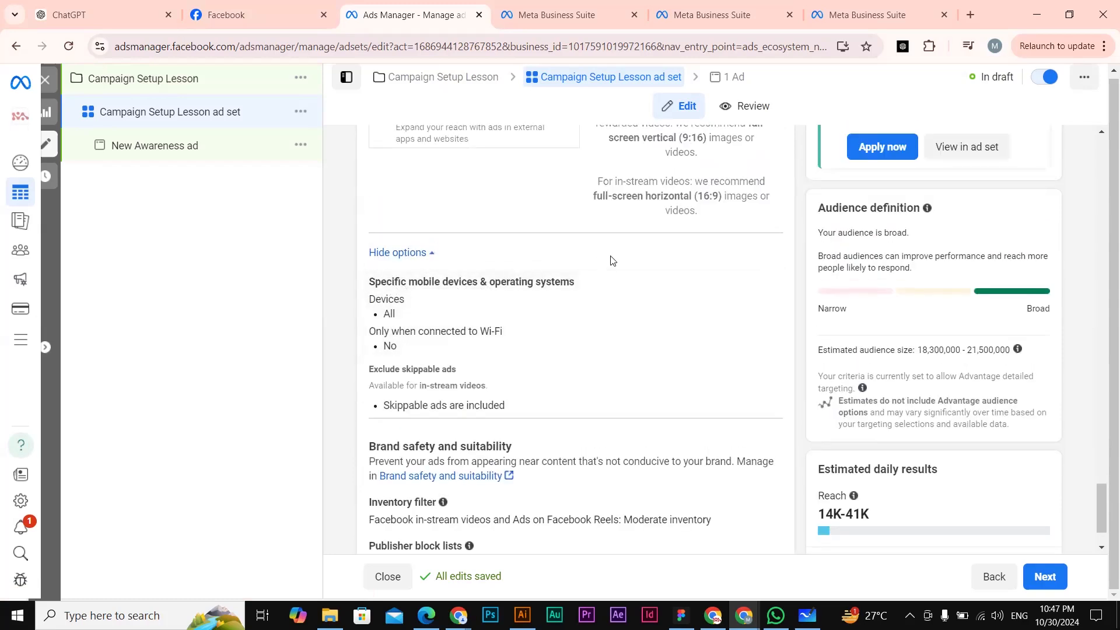
click(760, 283)
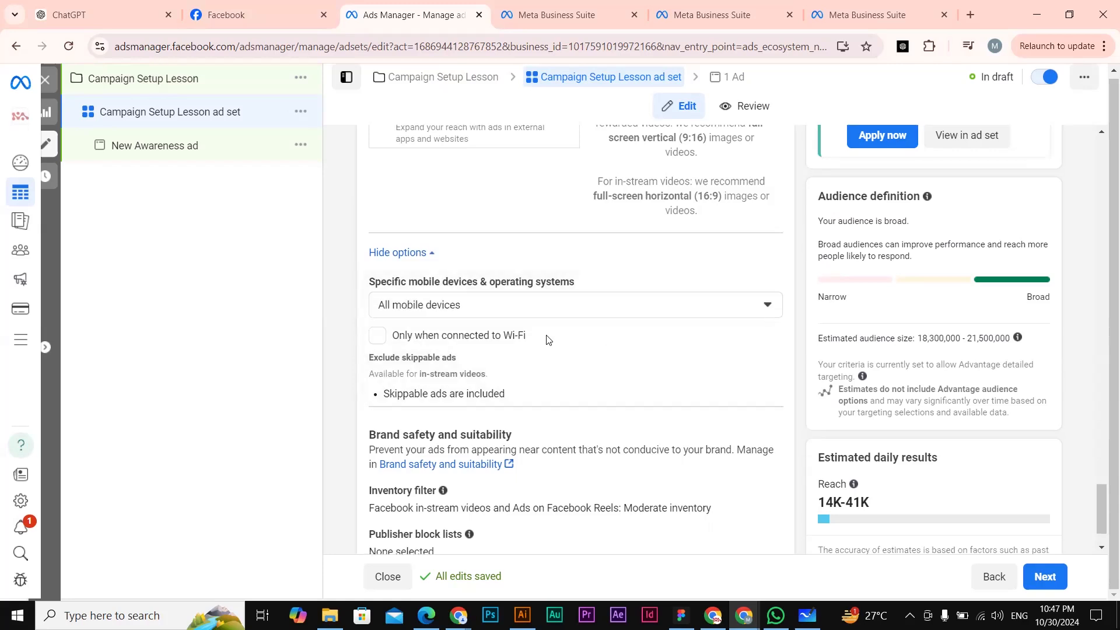
click(495, 312)
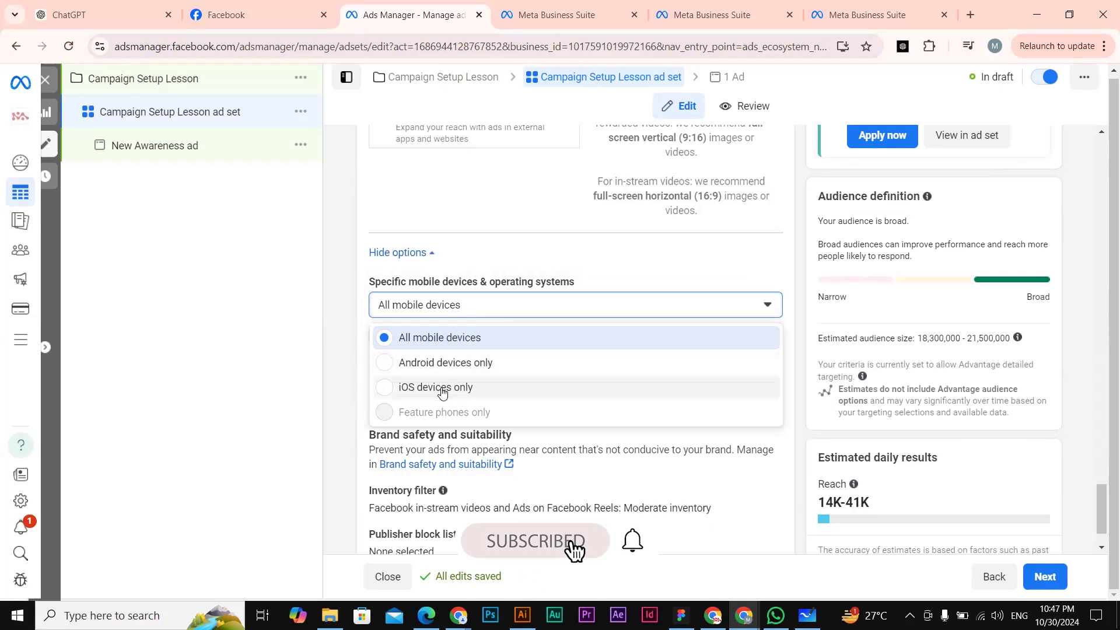
click(445, 311)
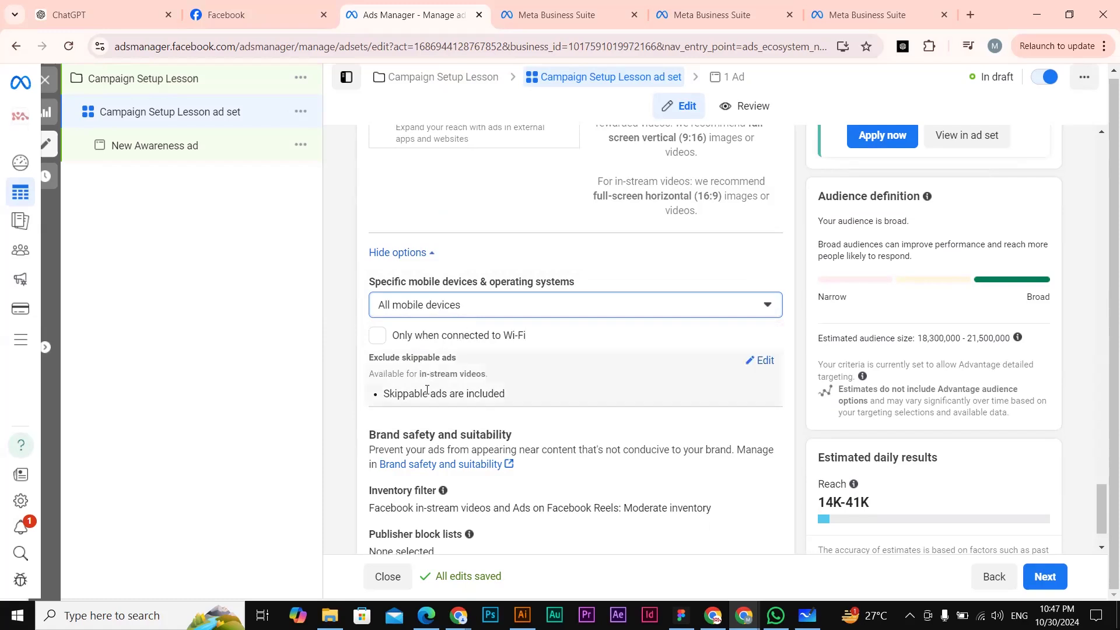
- Open the skippable ads exclusion for editing and restrict the mobile devices to Android devices only
click(760, 360)
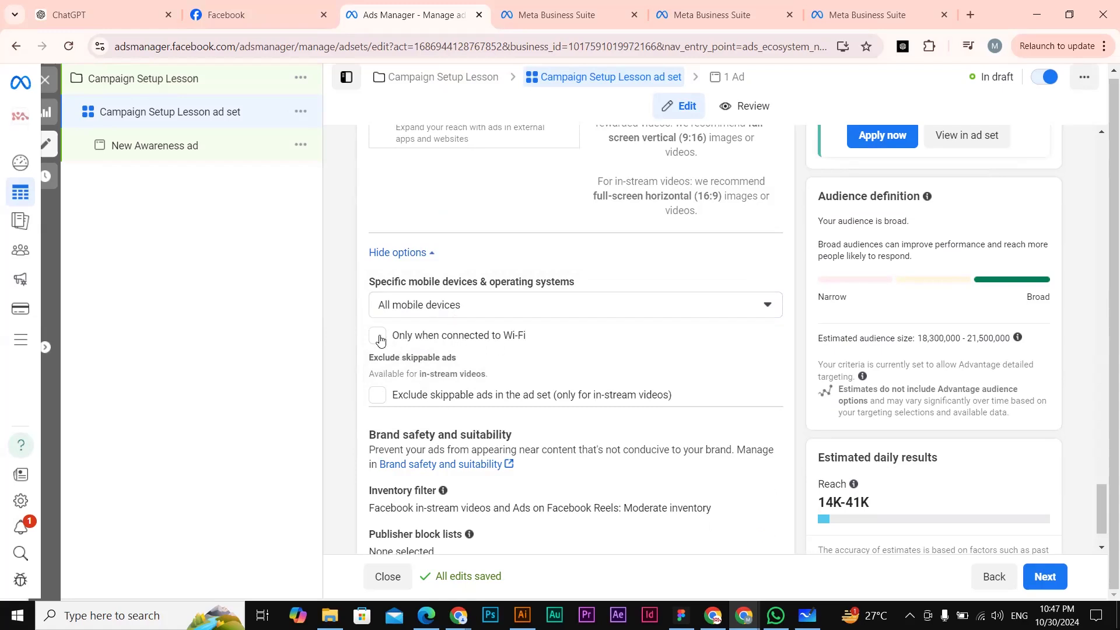
click(497, 310)
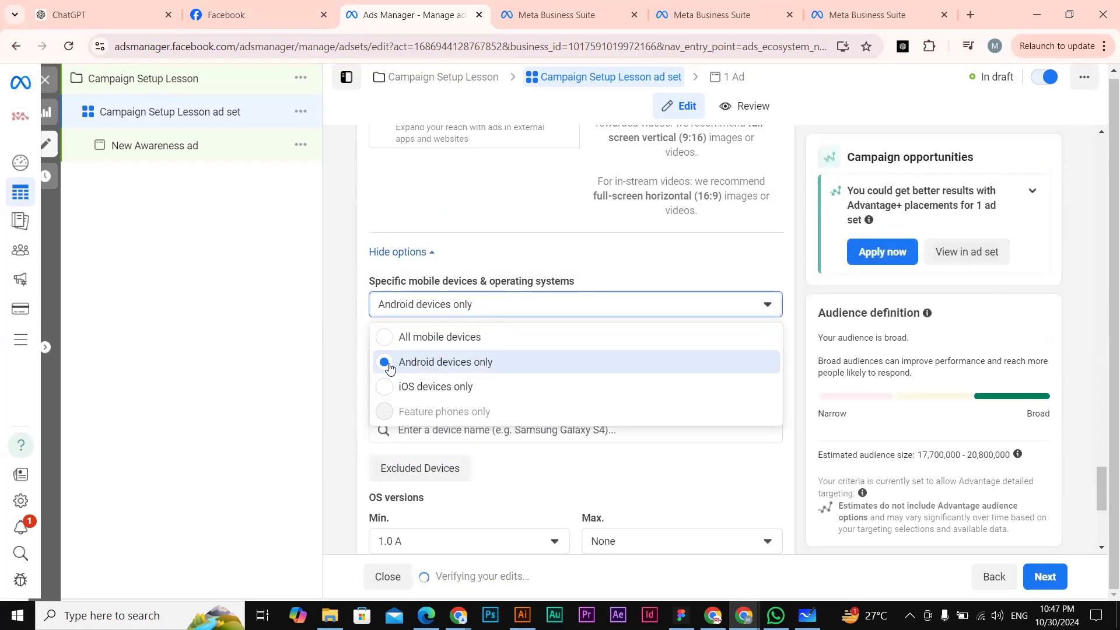
- Set the specific mobile devices back to All mobile devices and open the brand safety inventory filter for editing
click(440, 336)
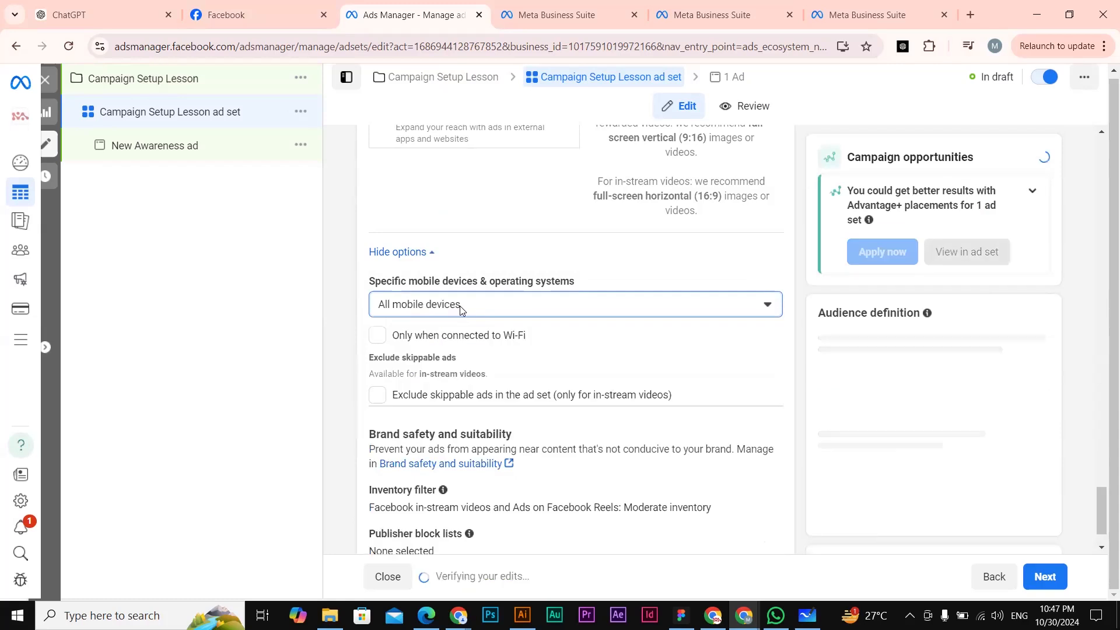
scroll(449, 349, down, 1)
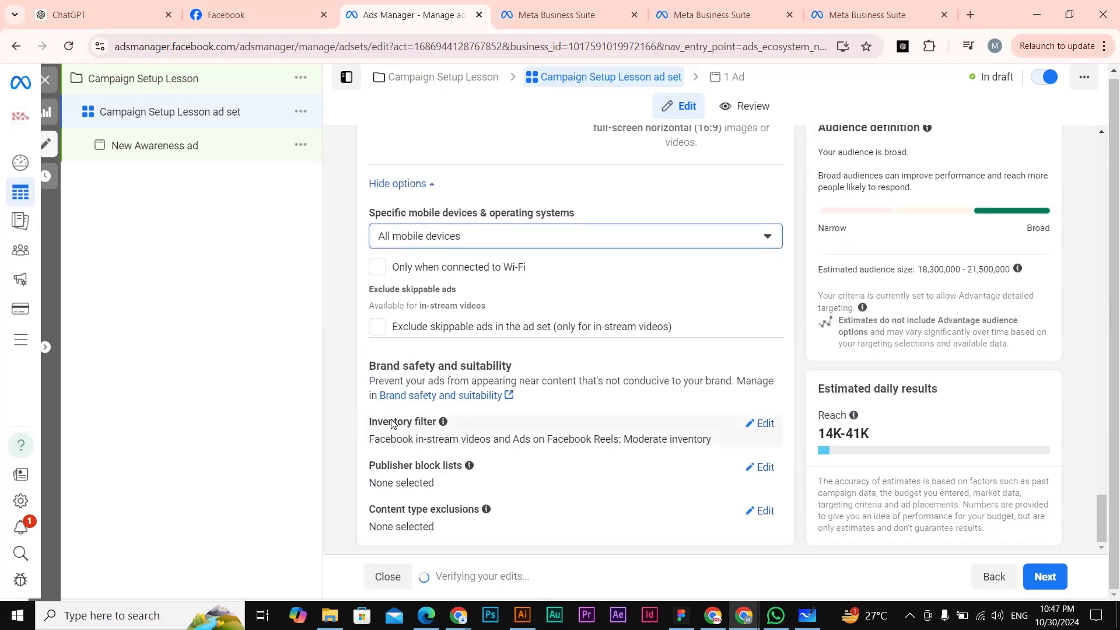
click(754, 432)
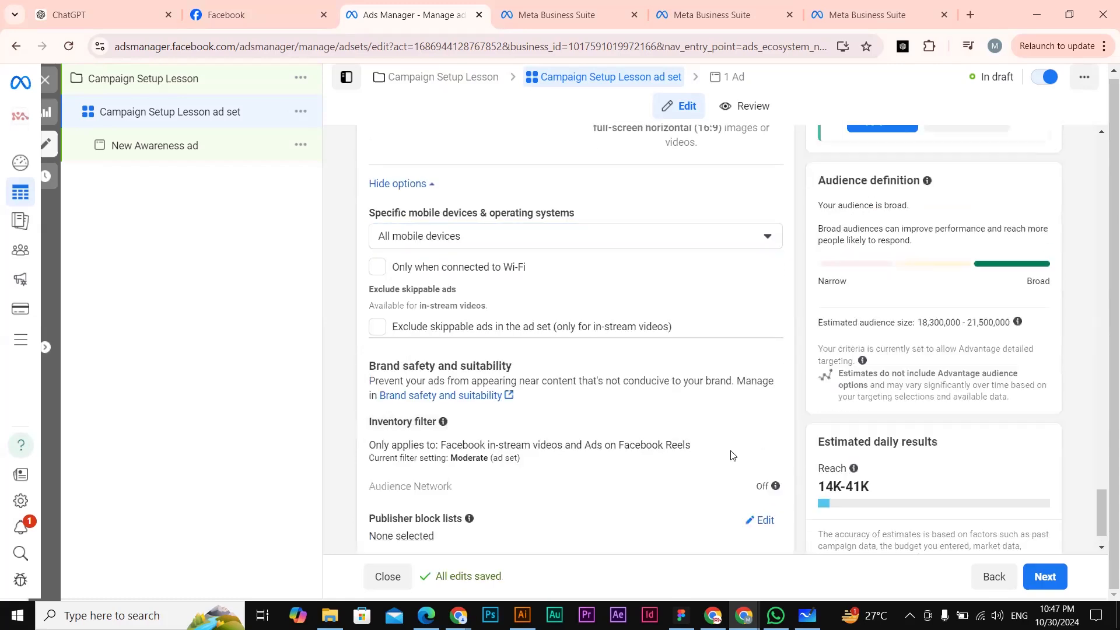
scroll(493, 429, down, 2)
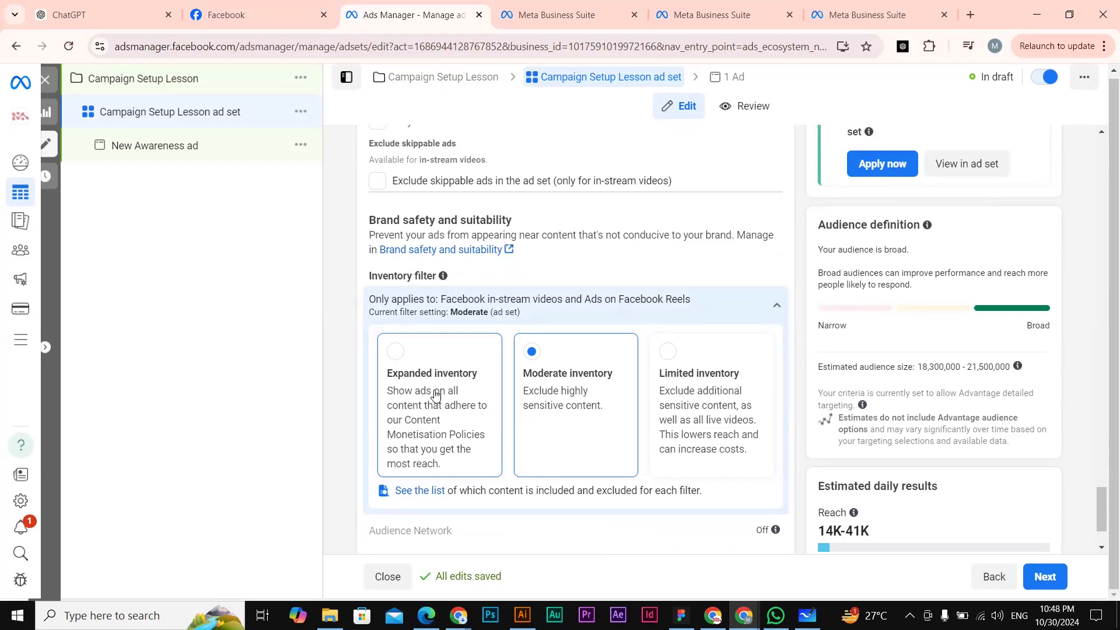
- Open the publisher block lists setting under Brand safety and suitability and review its options
scroll(564, 424, down, 2)
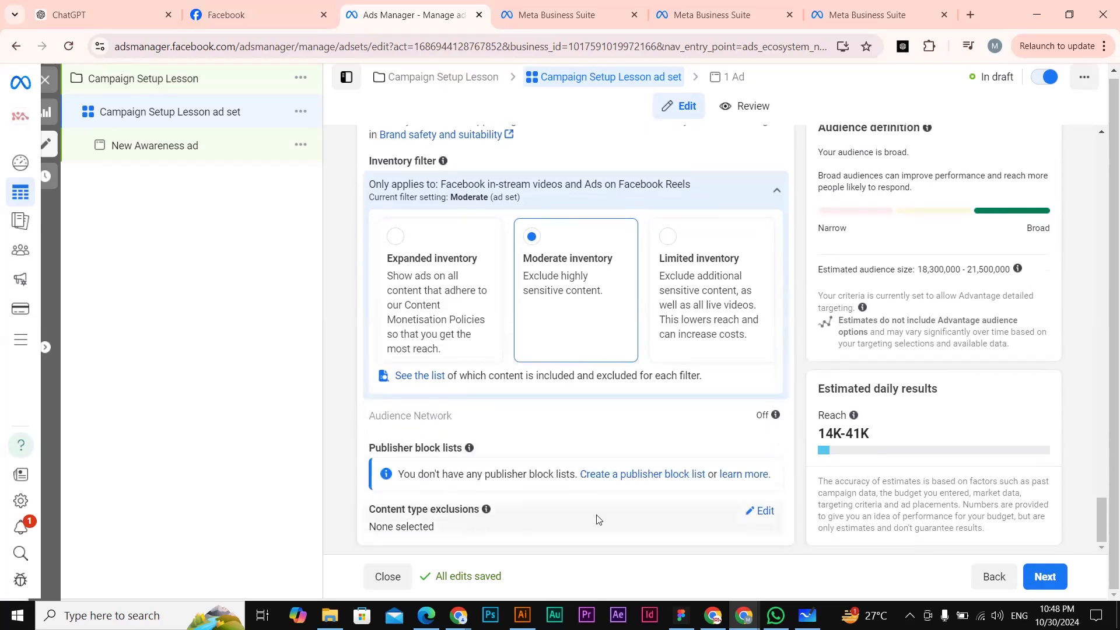
drag(459, 474, 581, 489)
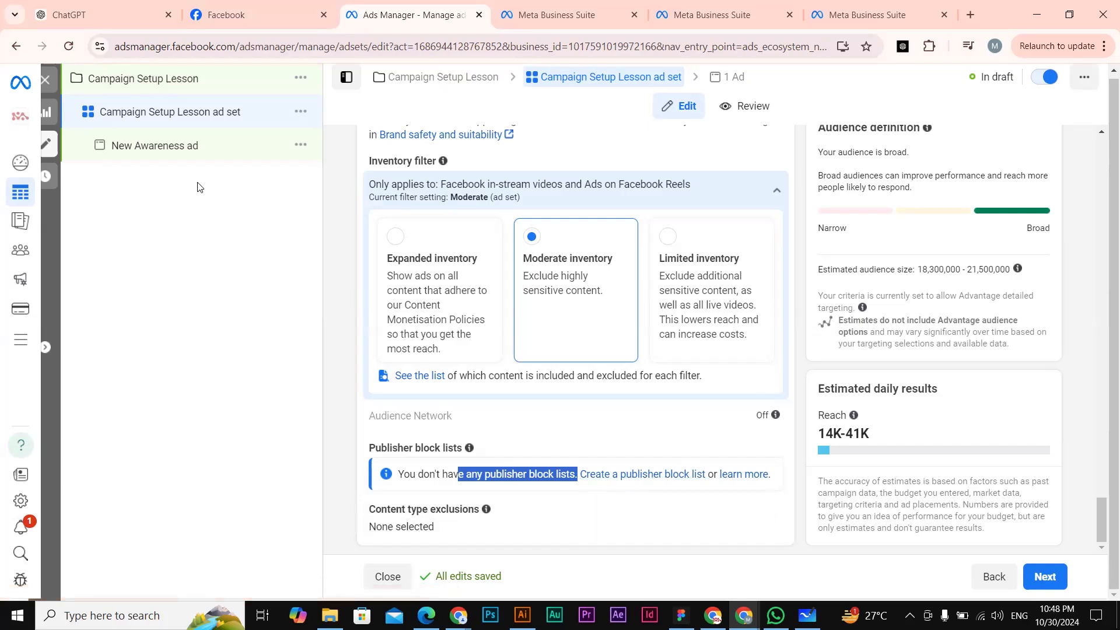
scroll(518, 306, up, 10)
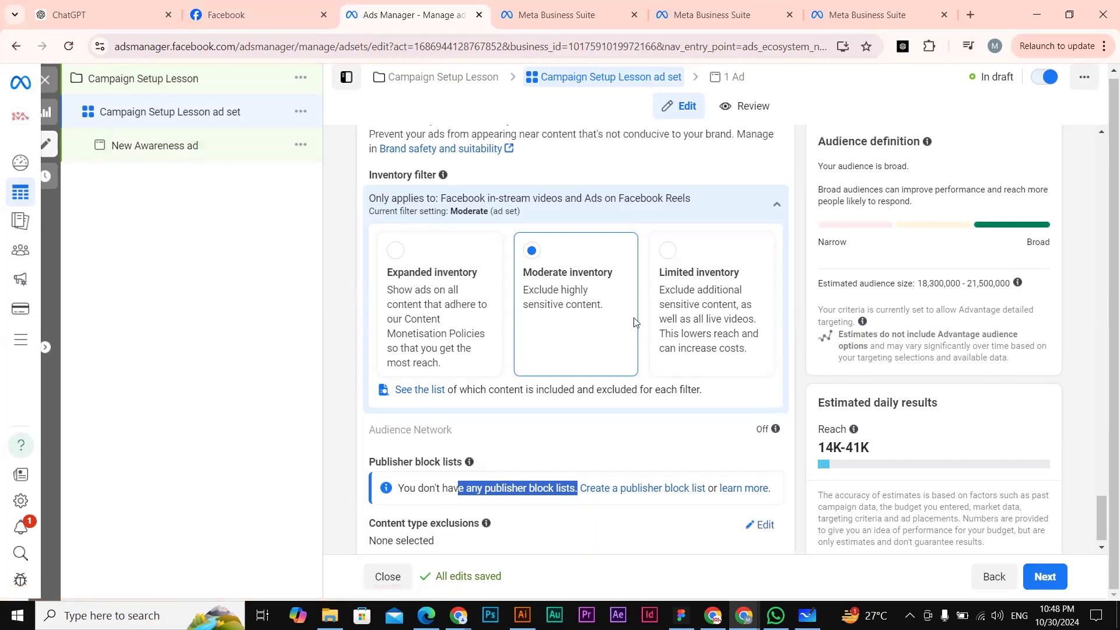
scroll(518, 306, up, 5)
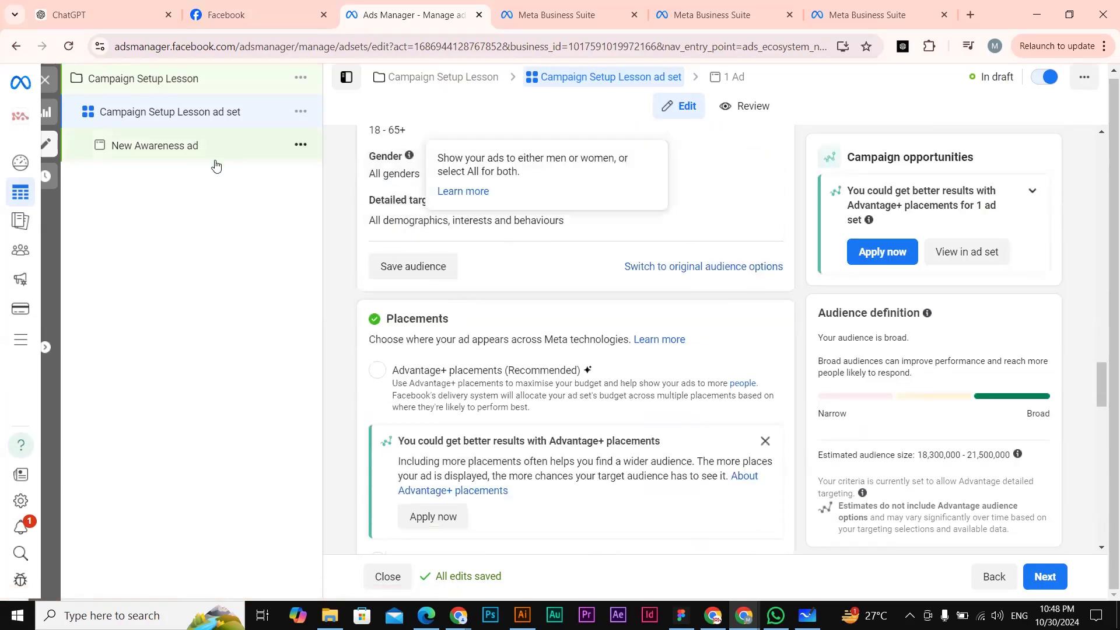
- Open the New Awareness ad and rename it Campaign Setup Lesson Ad
click(193, 151)
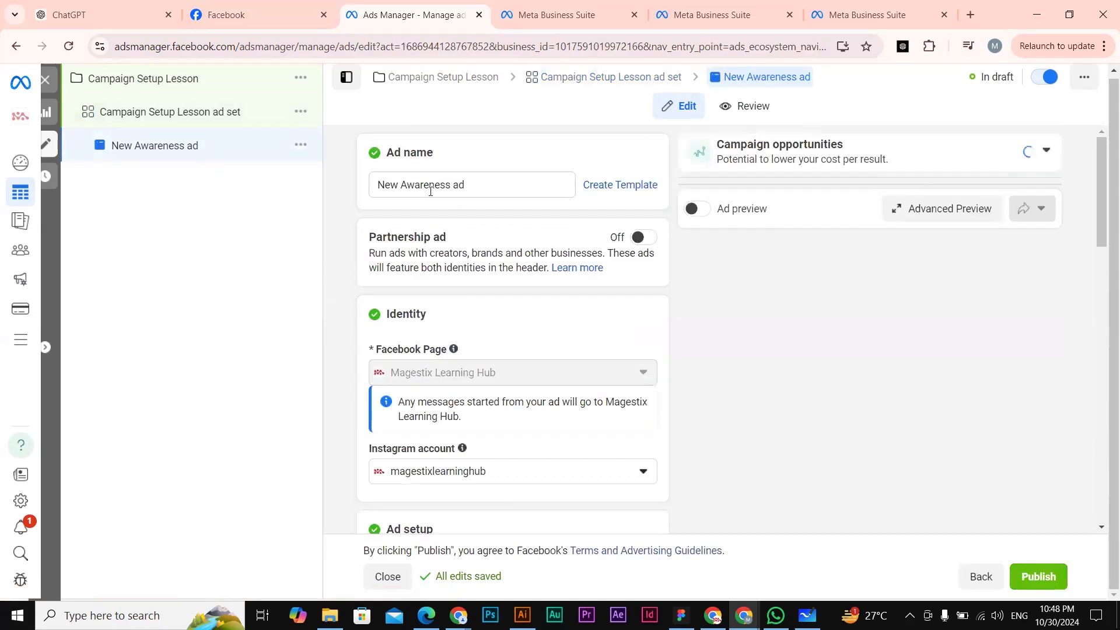
drag(451, 186, 332, 194)
text(v)
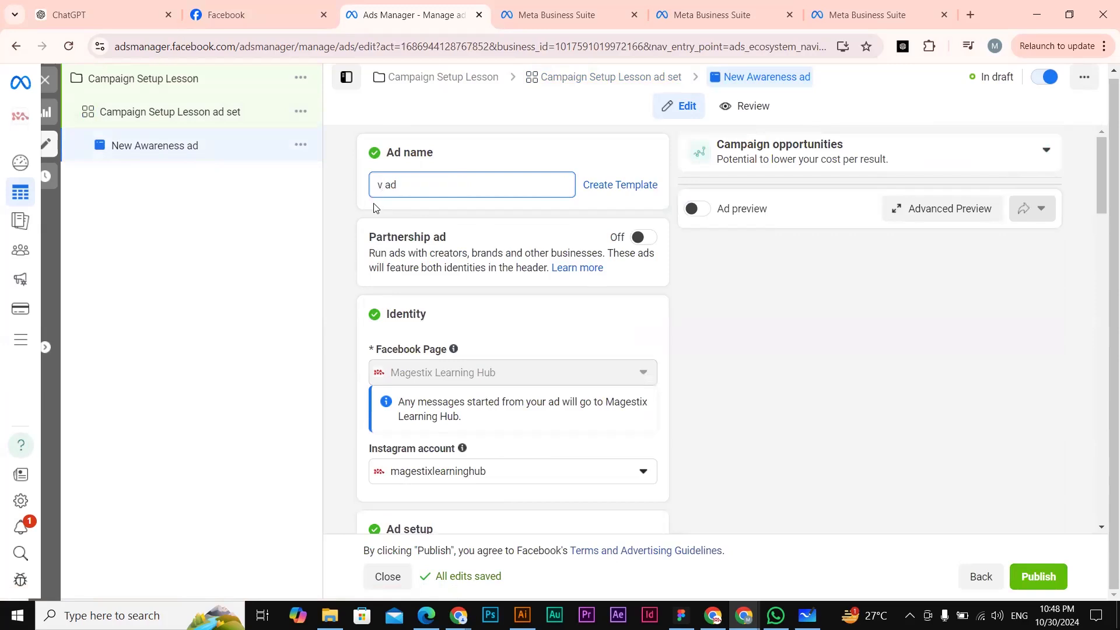
key(BackSpace)
key(ctrl+z)
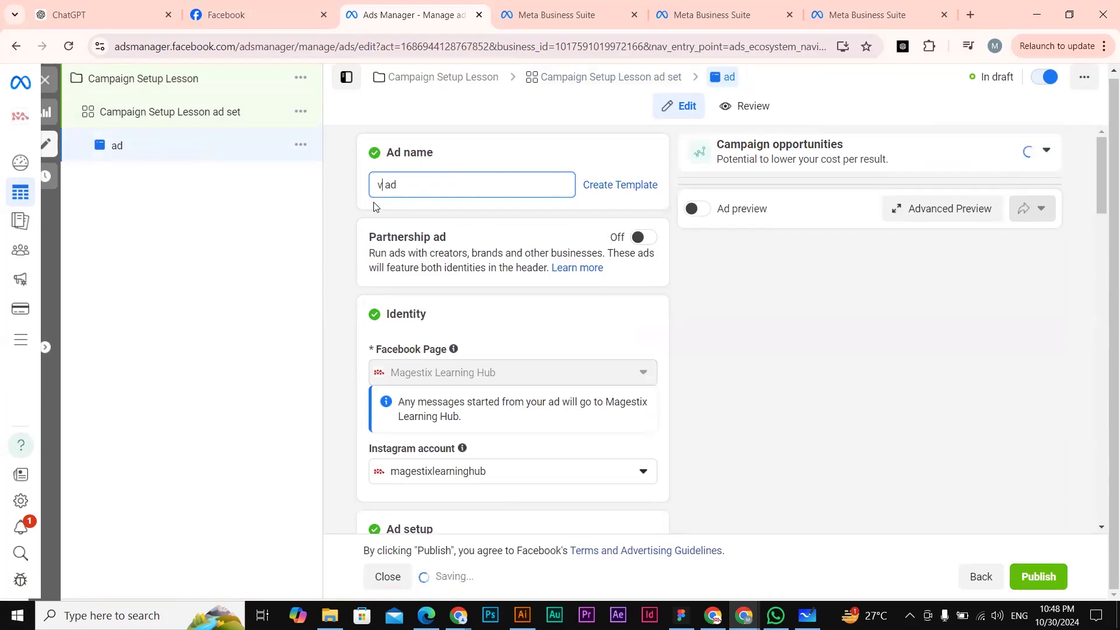
text(Campaign Setup Lesson)
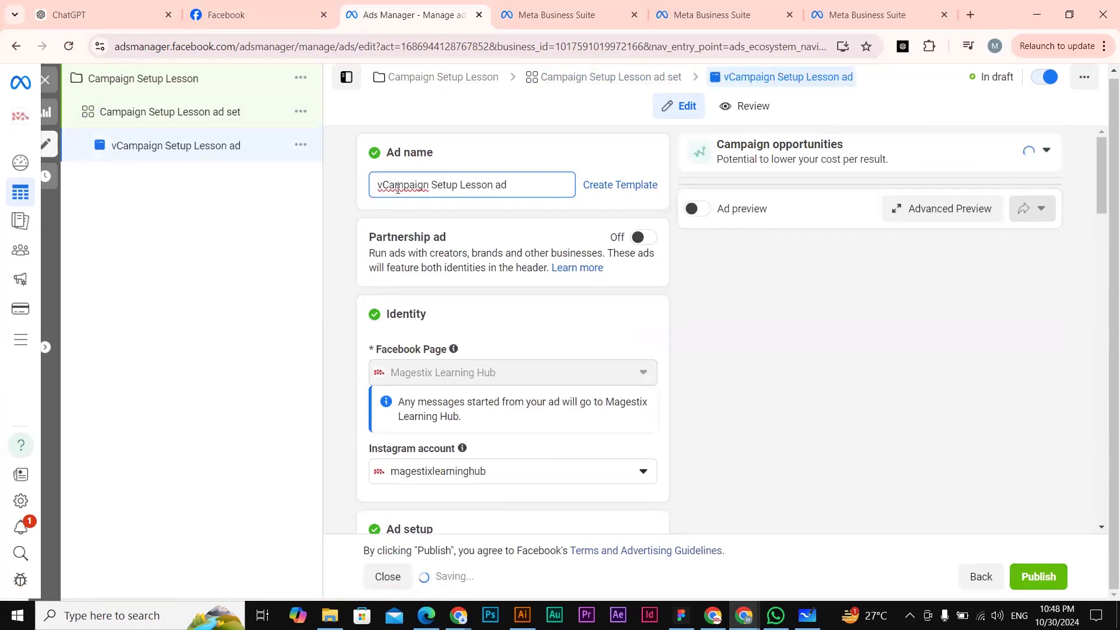
key(BackSpace)
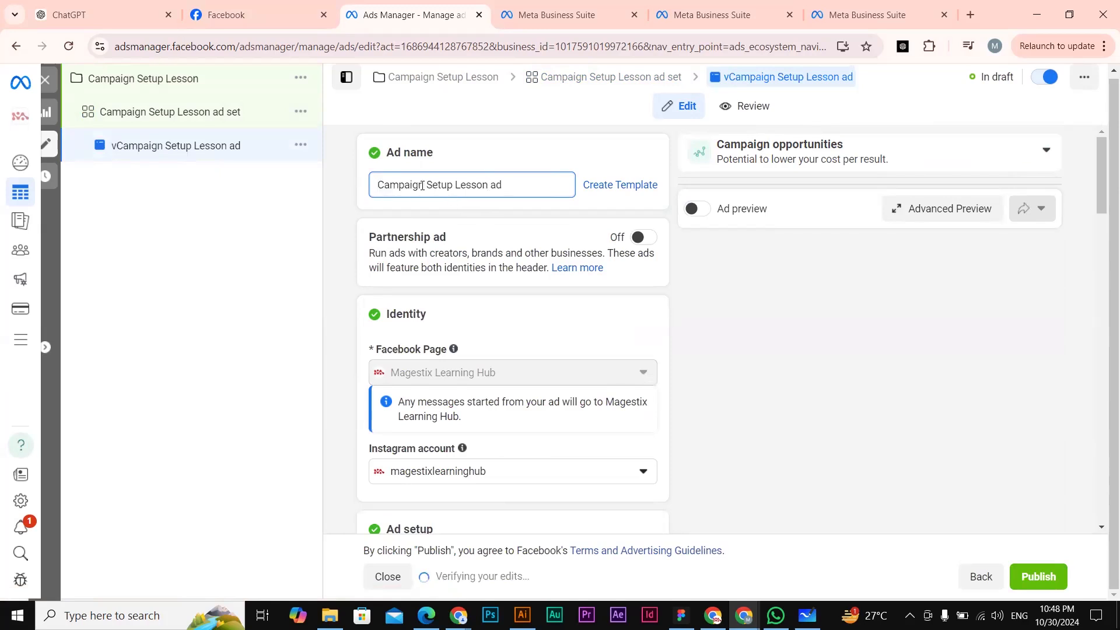
drag(421, 186, 370, 194)
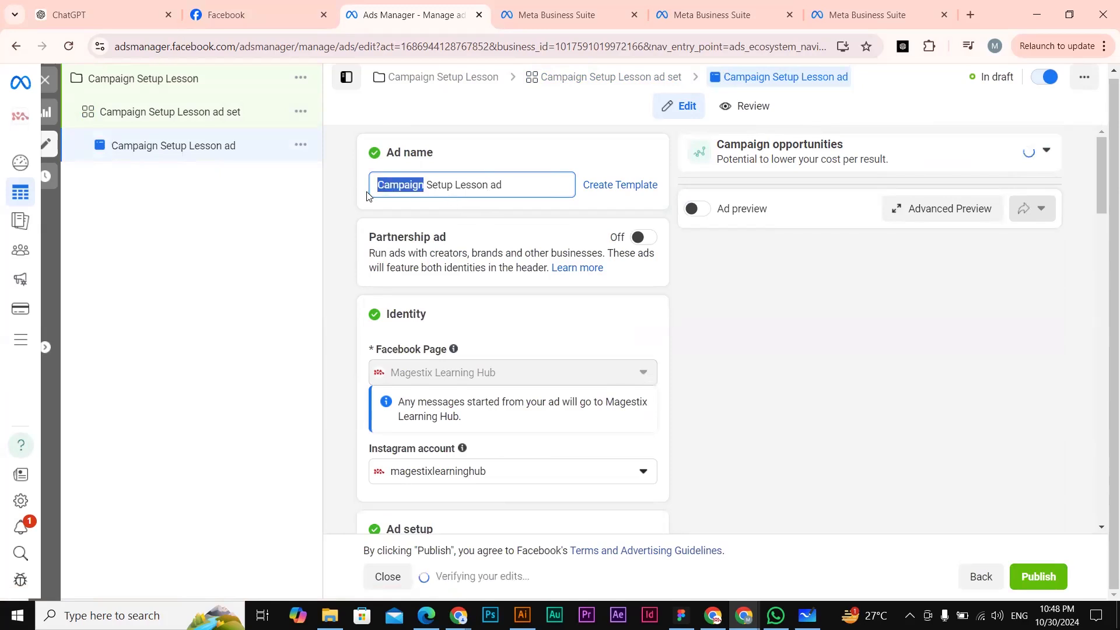
key(BackSpace)
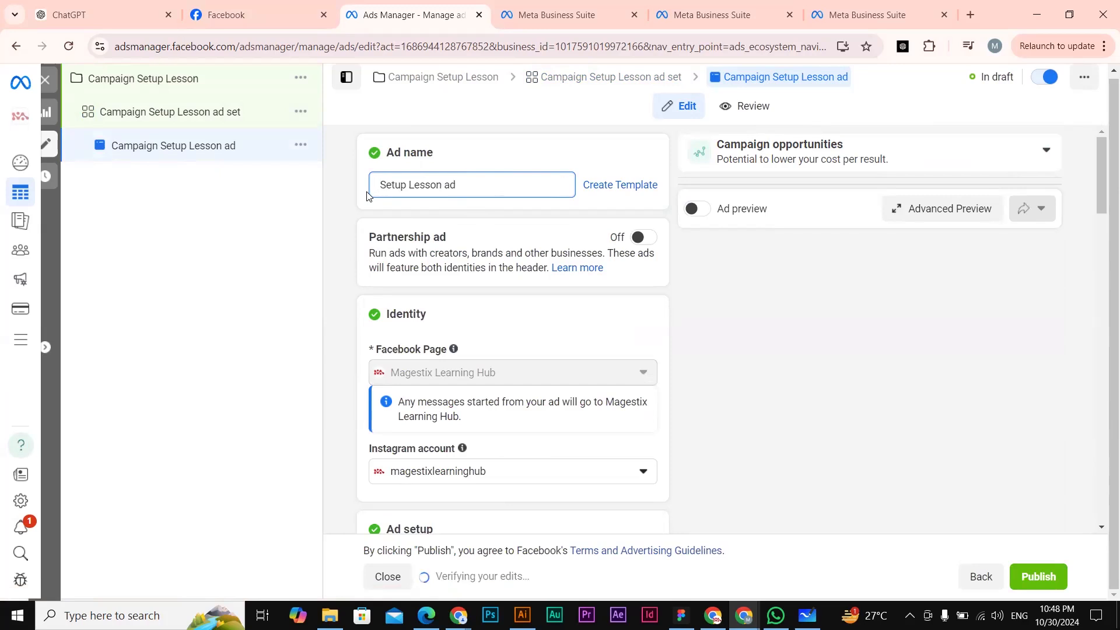
text(Campaign Setup Lesson)
key(ctrl+a)
key(Right)
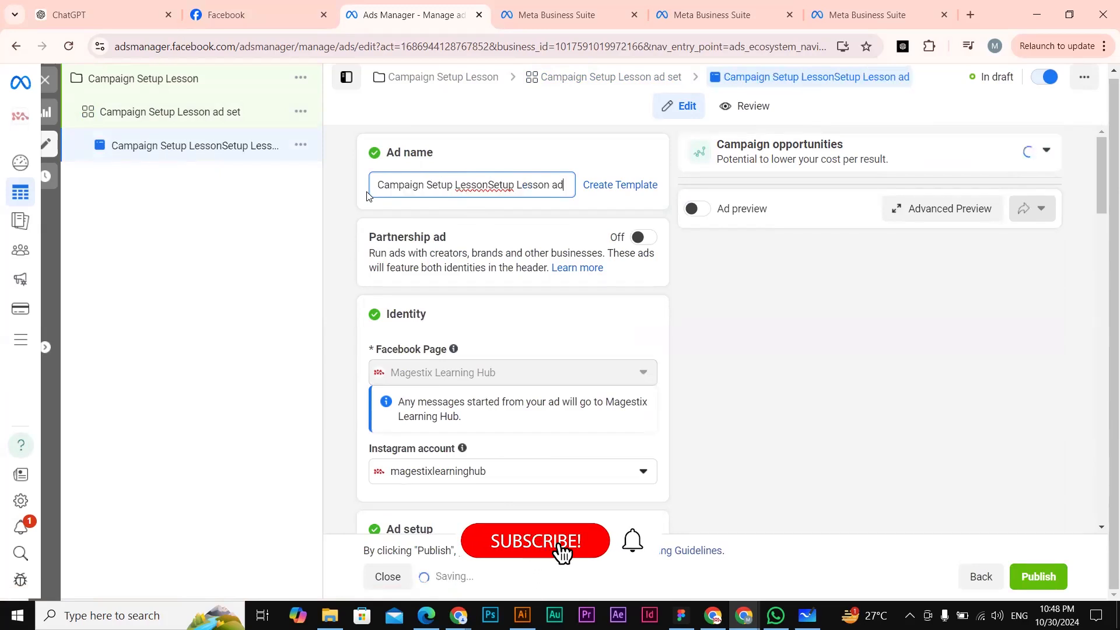
key(ctrl+a)
text(Campaign Setup Lesson)
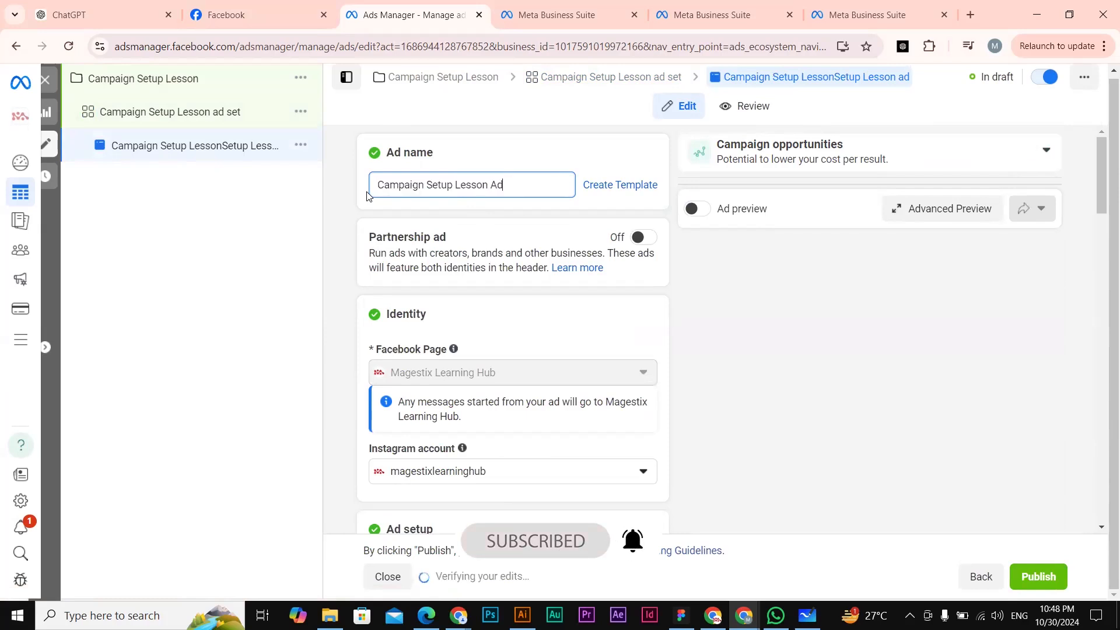
- Review the ad's Partnership ad description and its Identity settings for the Facebook Page and Instagram account
drag(383, 237, 440, 237)
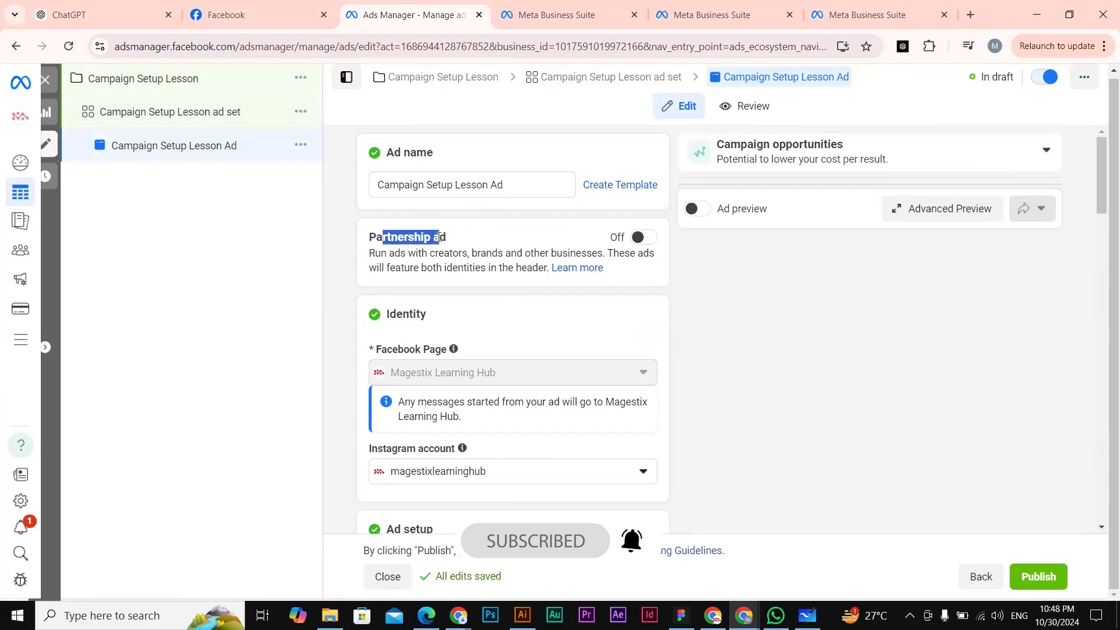
double_click(467, 267)
click(424, 295)
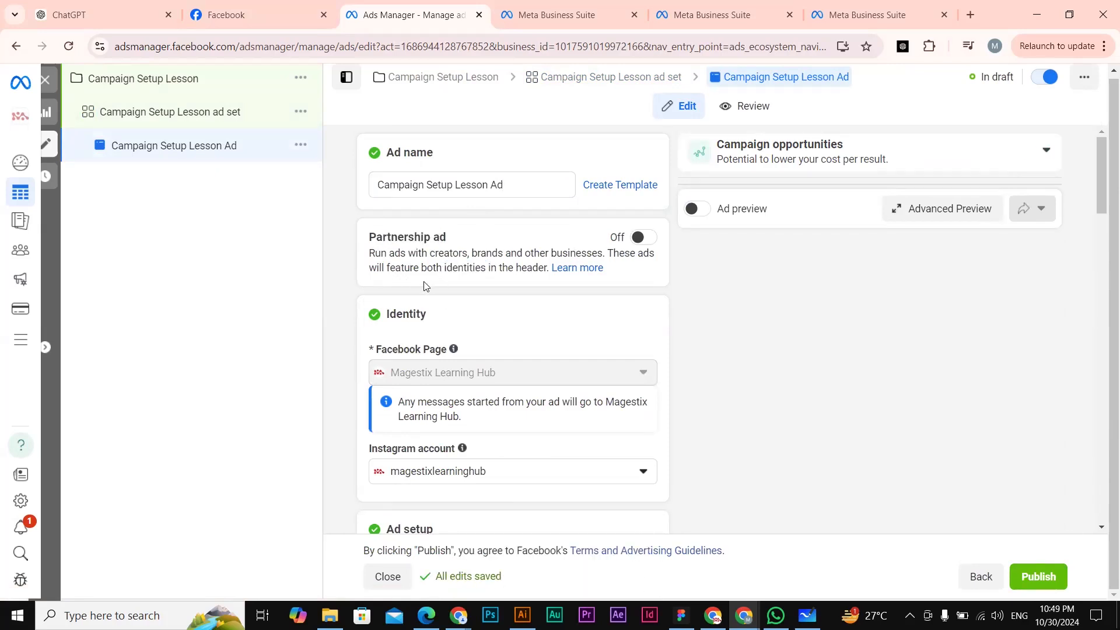
drag(366, 237, 447, 237)
scroll(440, 293, down, 3)
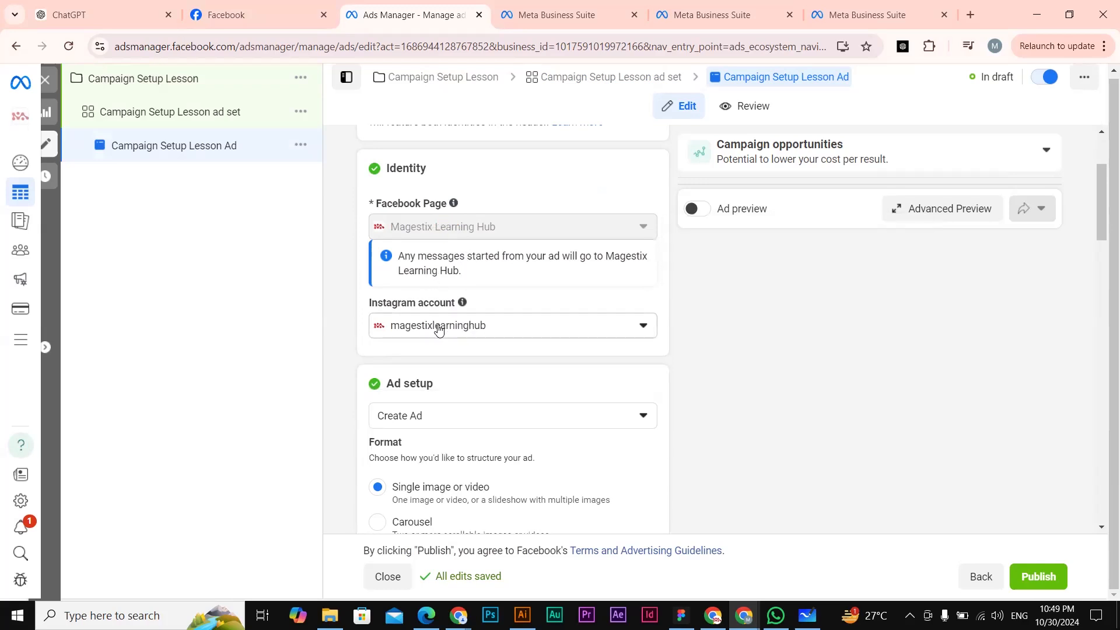
scroll(452, 329, down, 3)
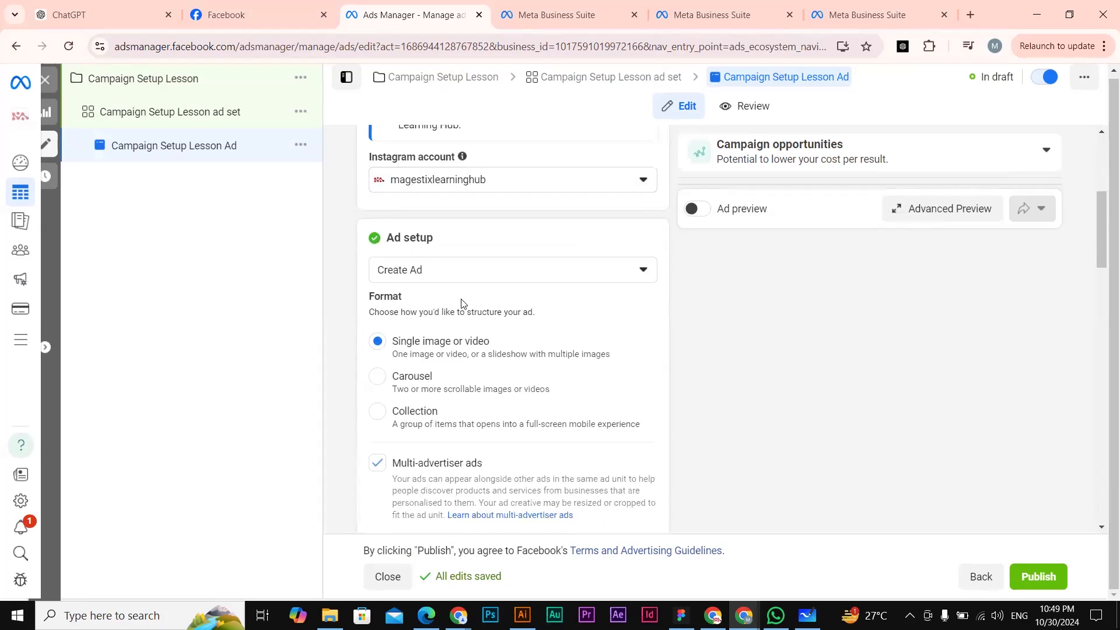
- Check the ad setup source choices with Create Ad kept, and look over the available ad formats
click(432, 284)
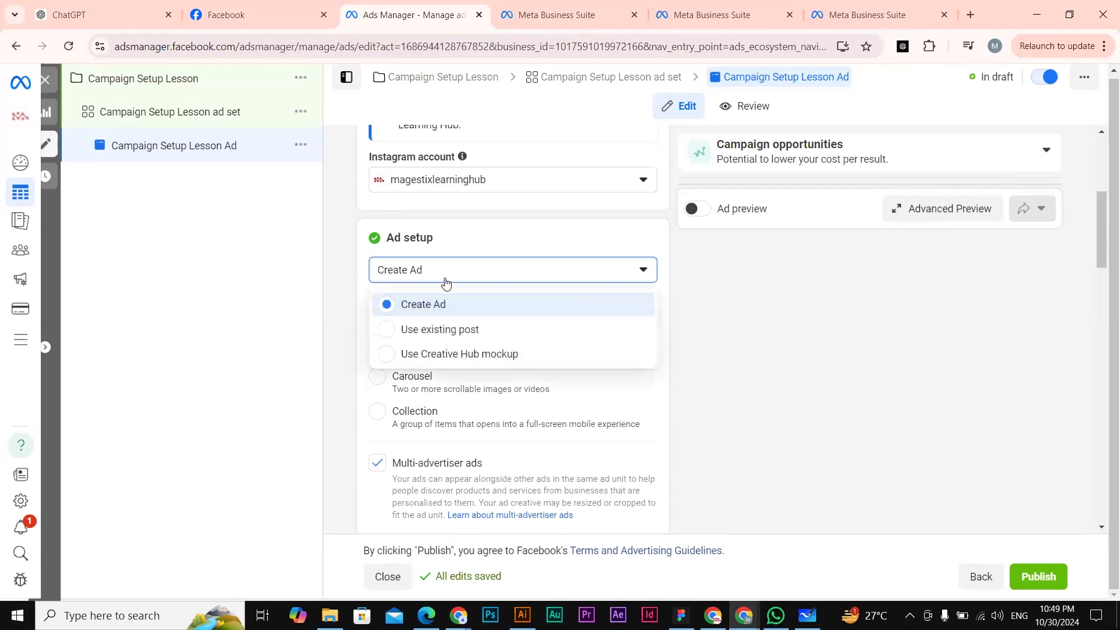
click(447, 271)
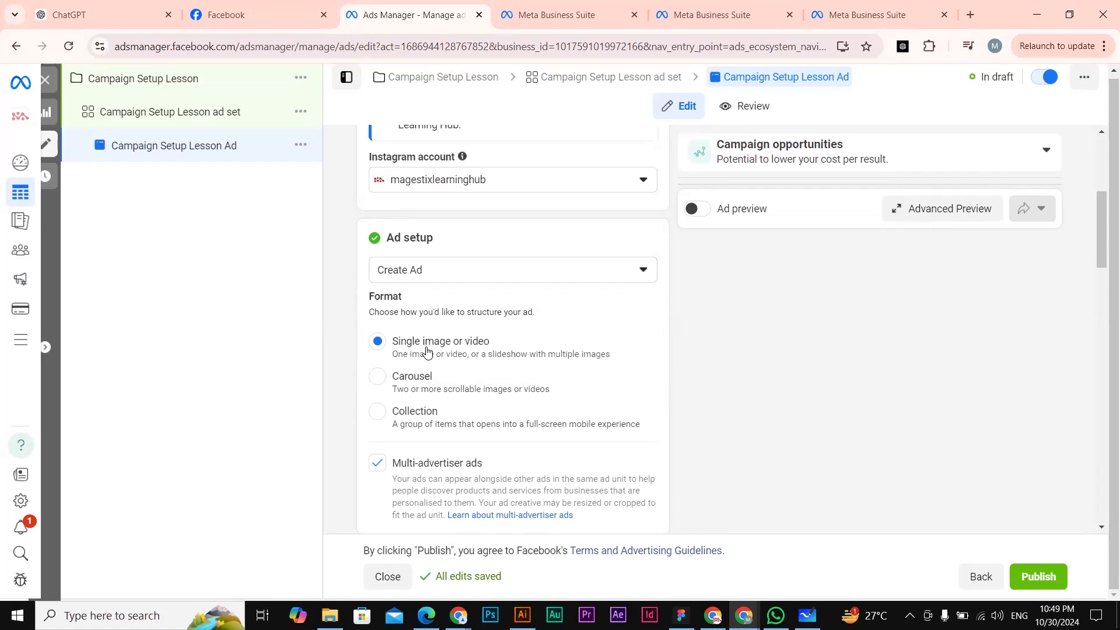
scroll(407, 352, down, 2)
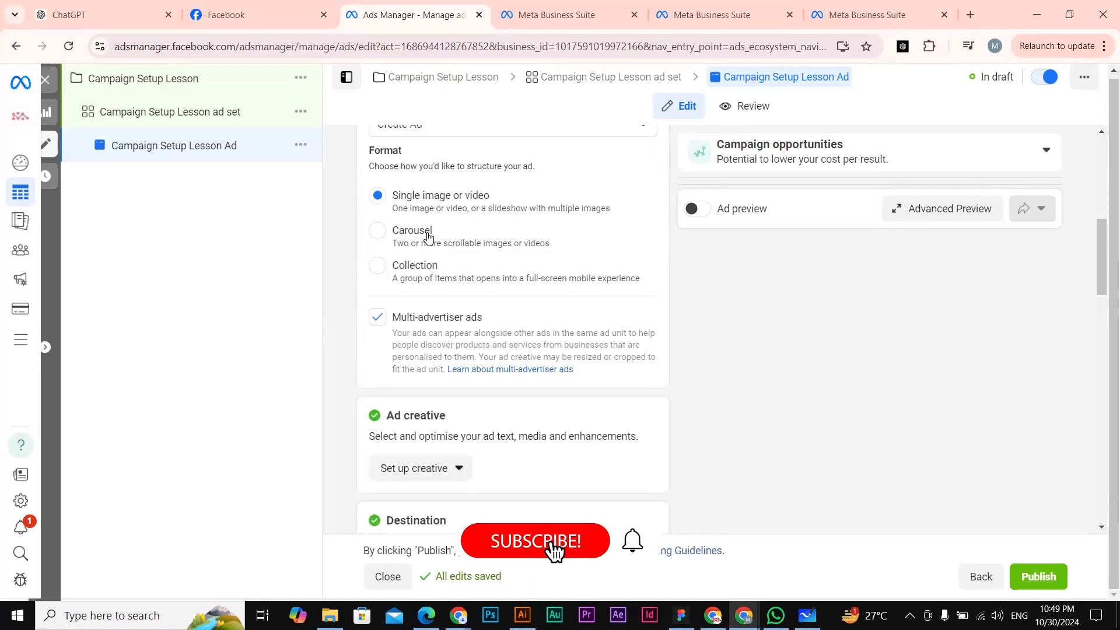
- Turn on the ad preview and keep Single image or video as the ad format
scroll(439, 233, up, 1)
scroll(438, 233, up, 1)
click(697, 209)
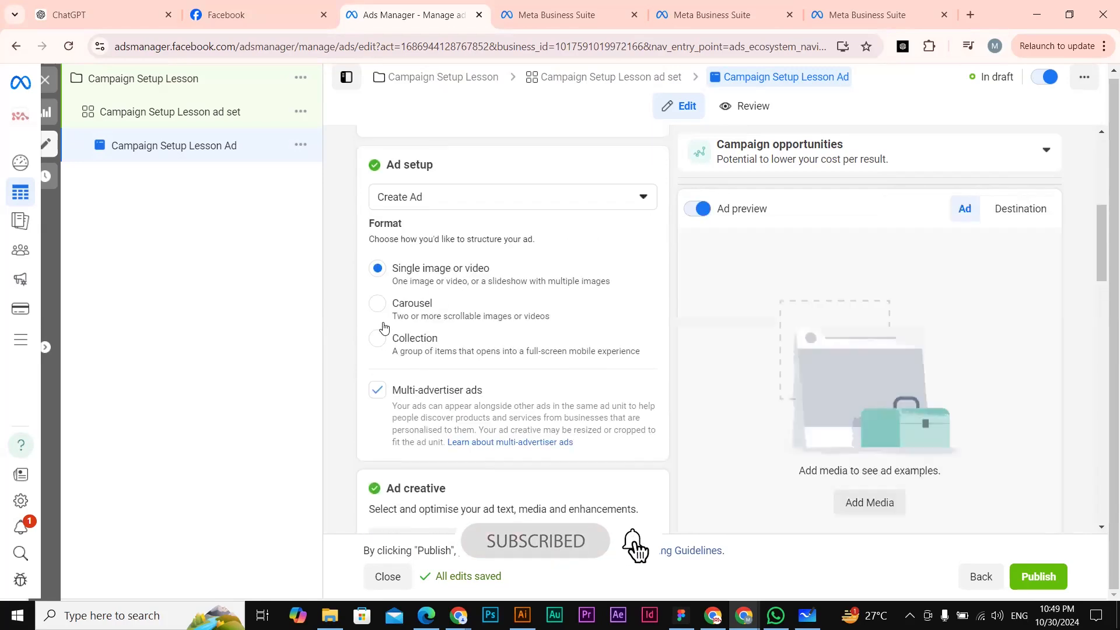
click(448, 272)
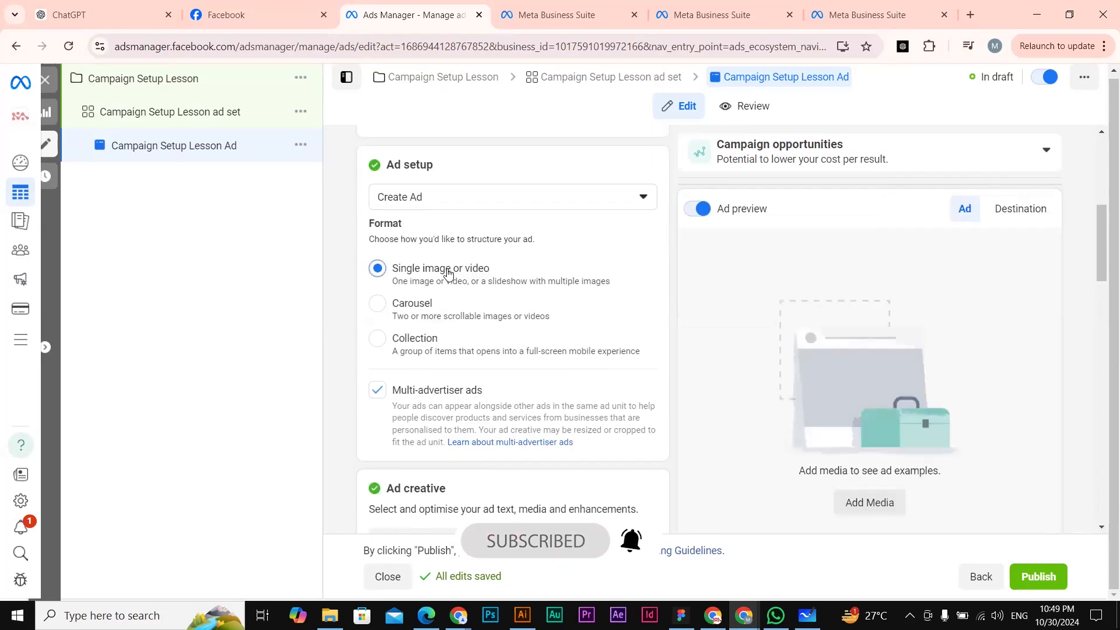
- Start setting up the ad creative as an image ad
scroll(470, 357, down, 4)
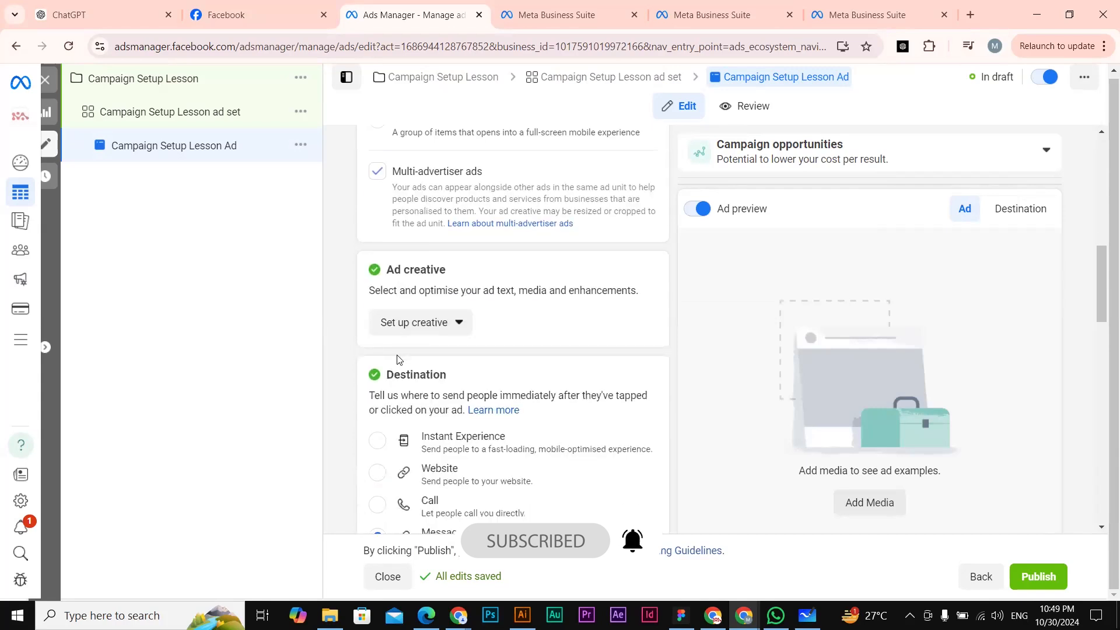
click(445, 326)
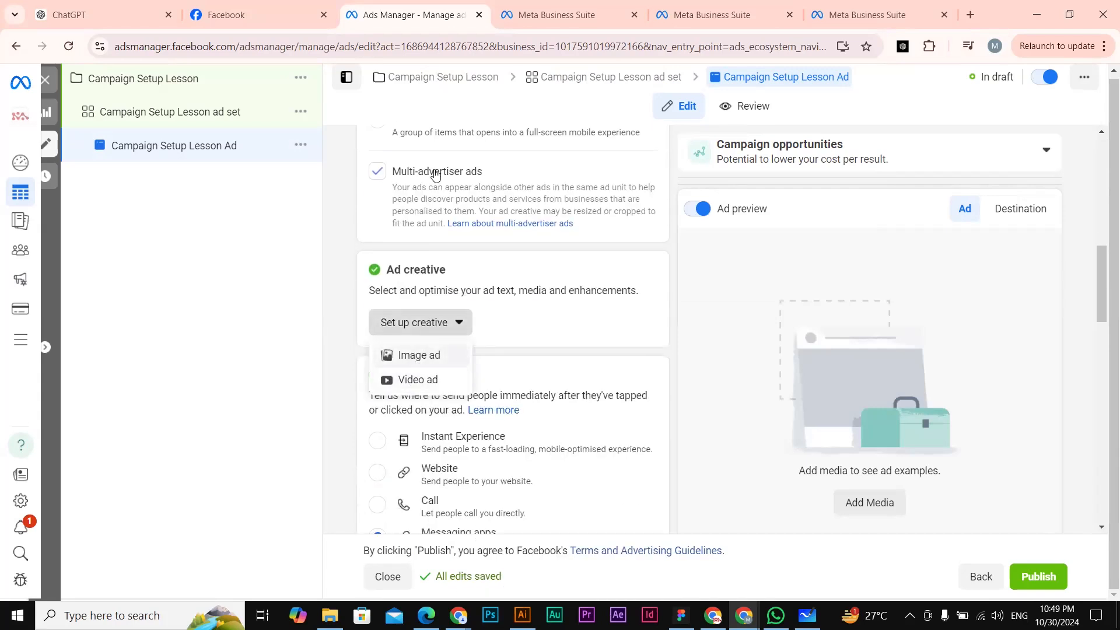
click(419, 363)
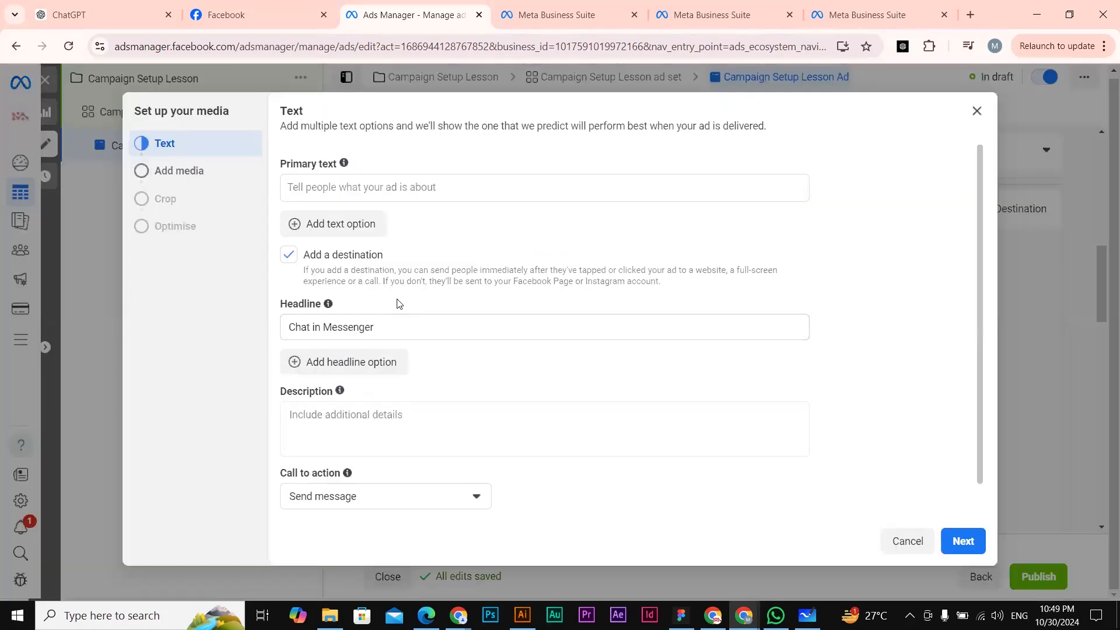
- Examine the creative's primary text, headline and description fields and its call-to-action choices, leaving Send message selected
click(323, 182)
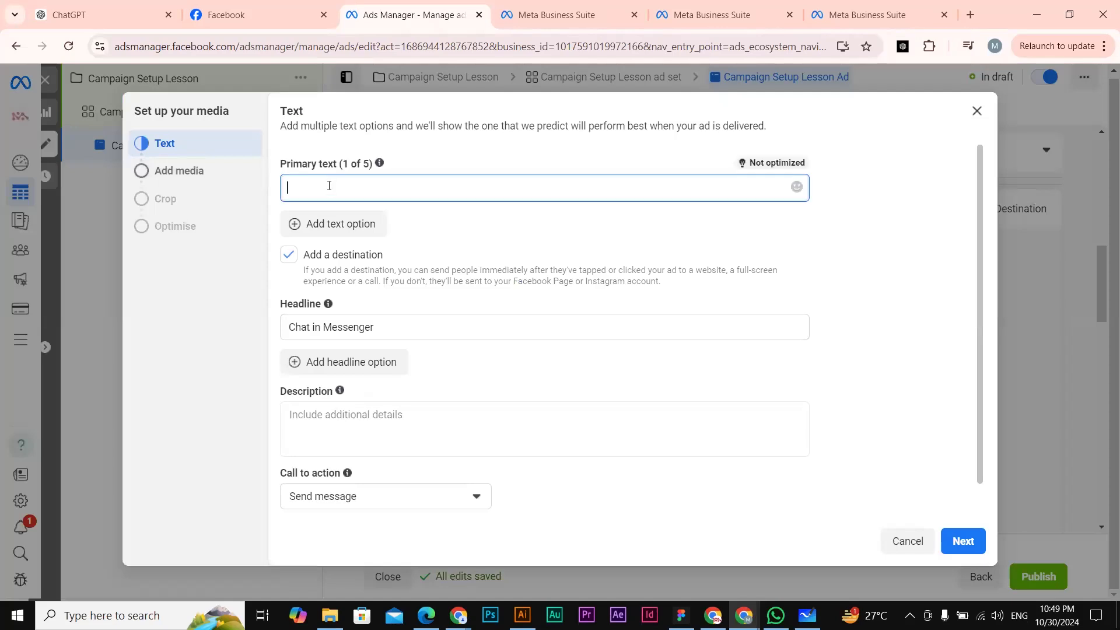
click(342, 327)
click(346, 425)
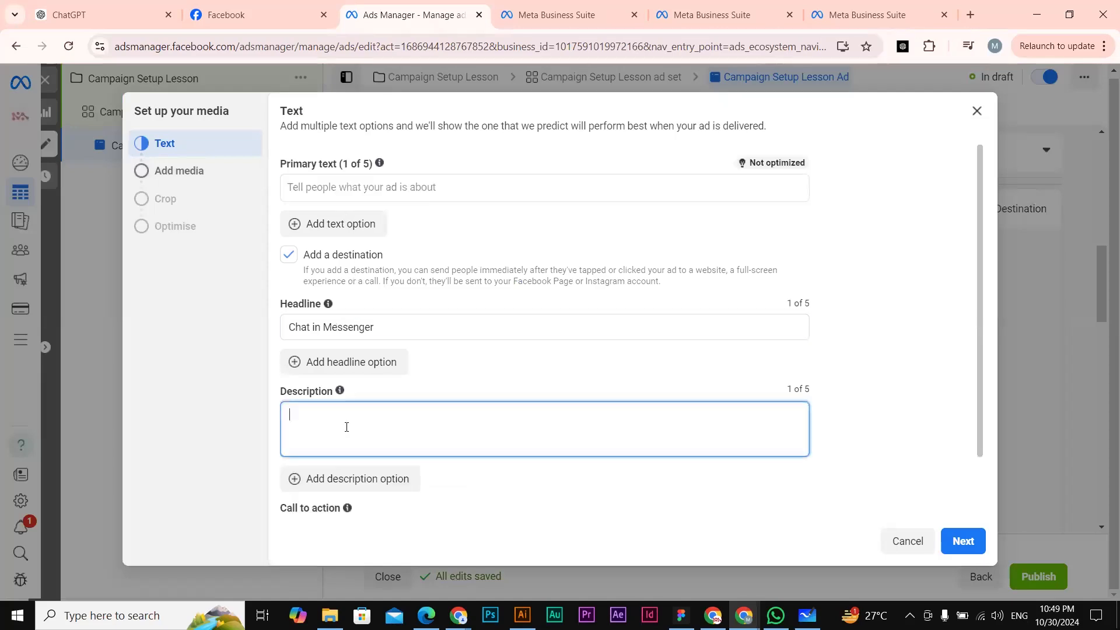
scroll(337, 515, down, 2)
click(371, 457)
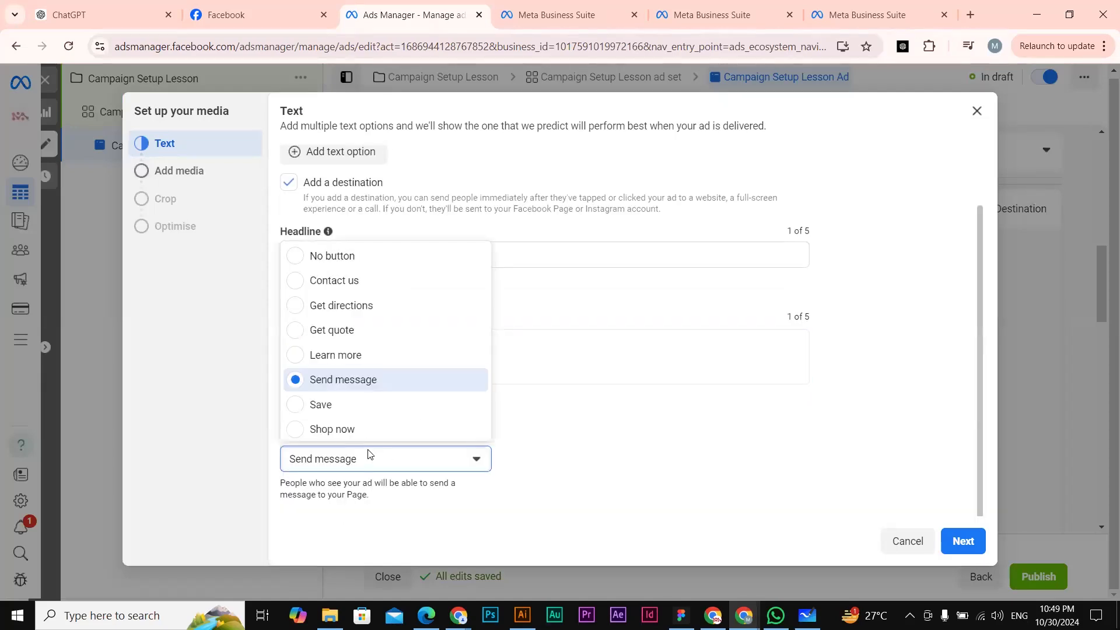
click(633, 342)
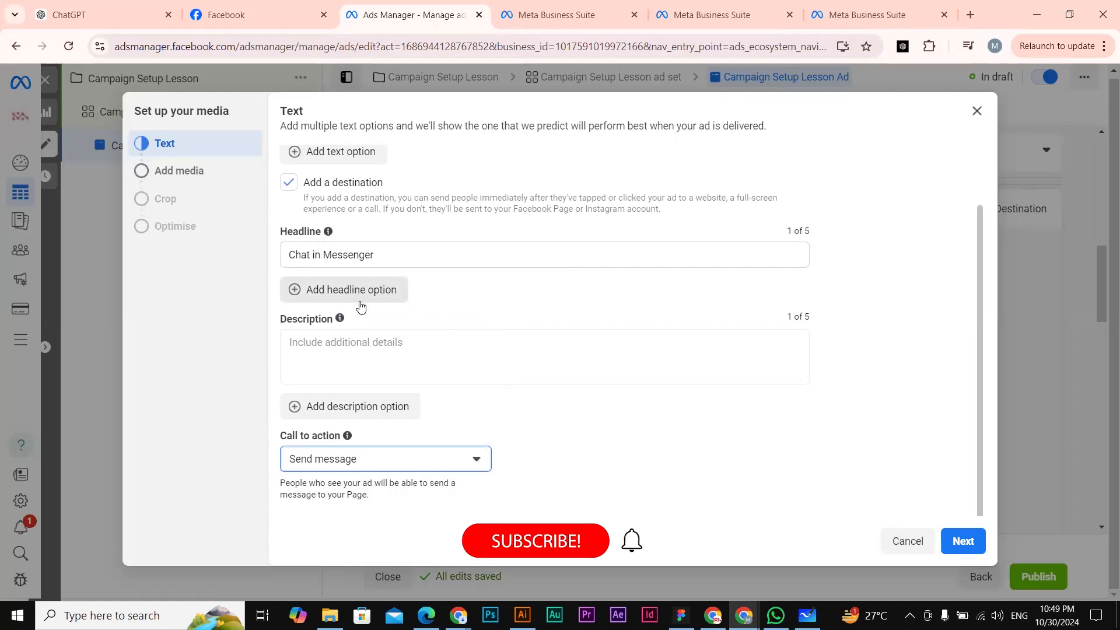
- Check the creative's image sources and the file upload option, then leave the media setup without adding an image
click(201, 178)
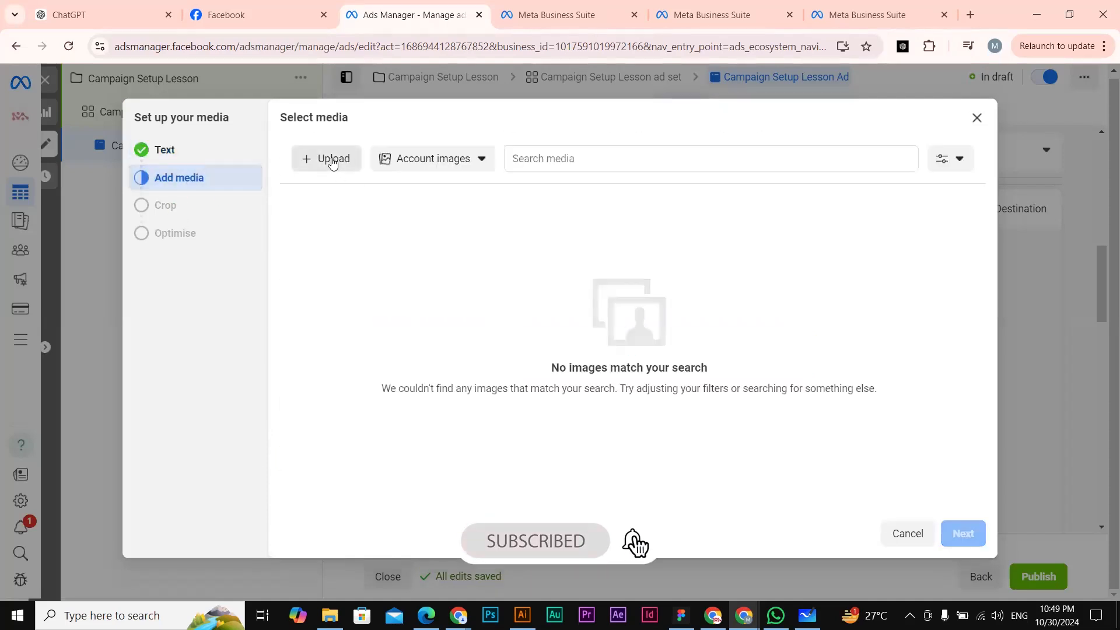
click(433, 159)
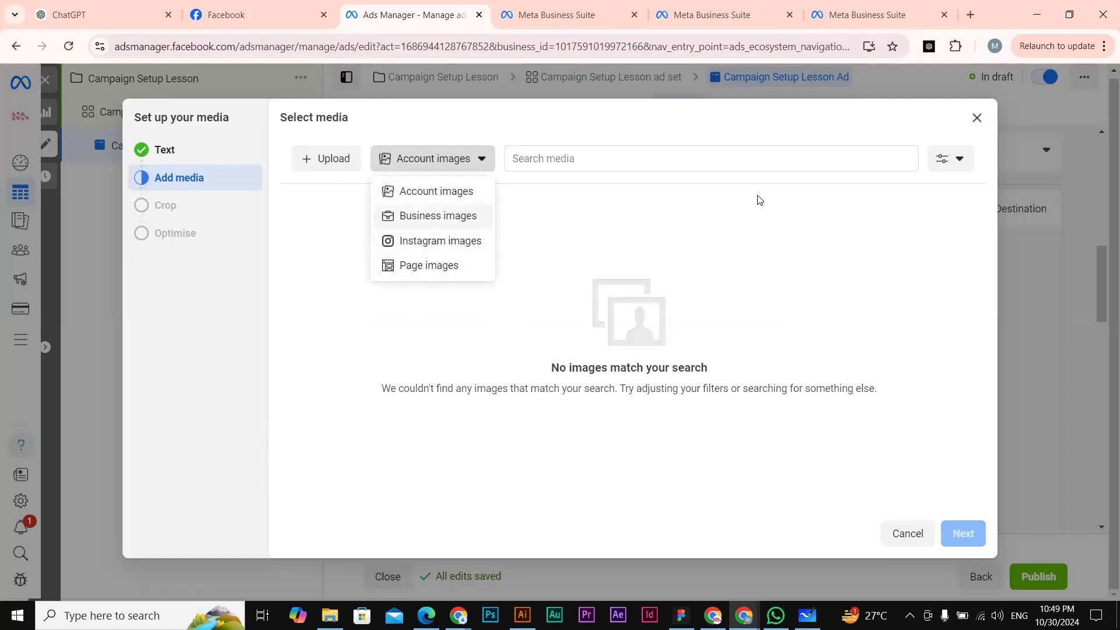
click(322, 167)
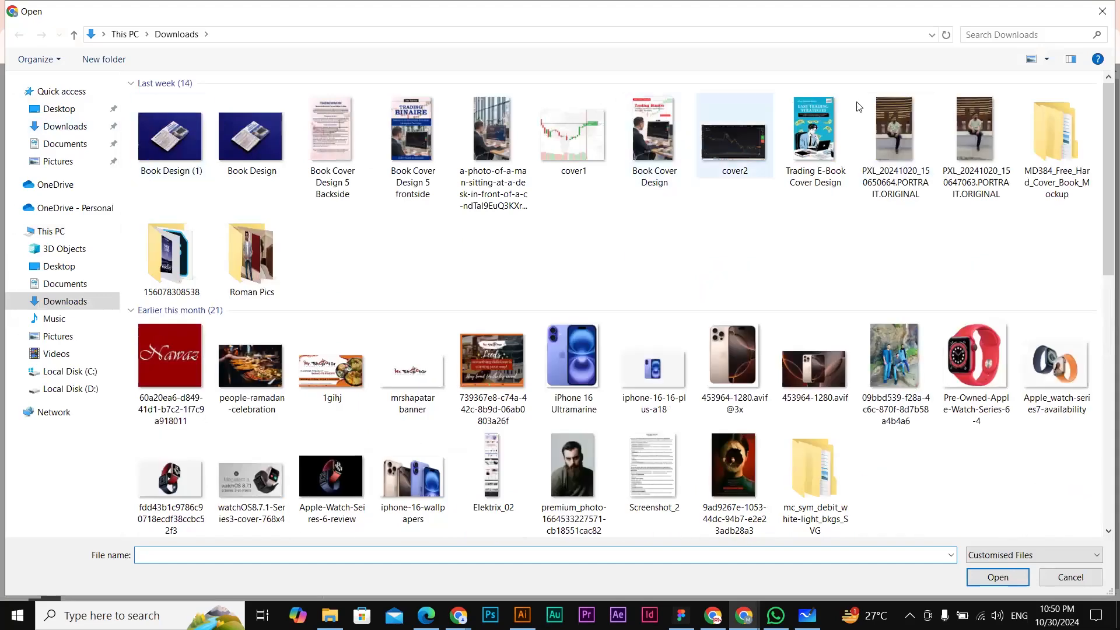
click(1102, 11)
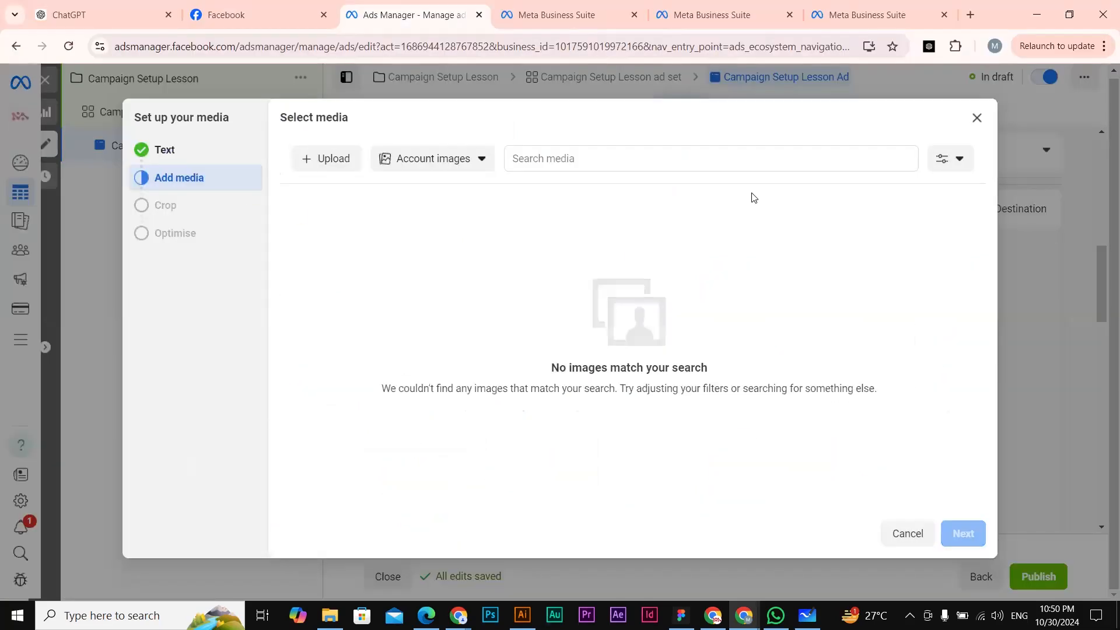
click(977, 118)
- Review the ad's destination options, including the messaging apps, and the message template choices for starting a chat
scroll(489, 382, down, 5)
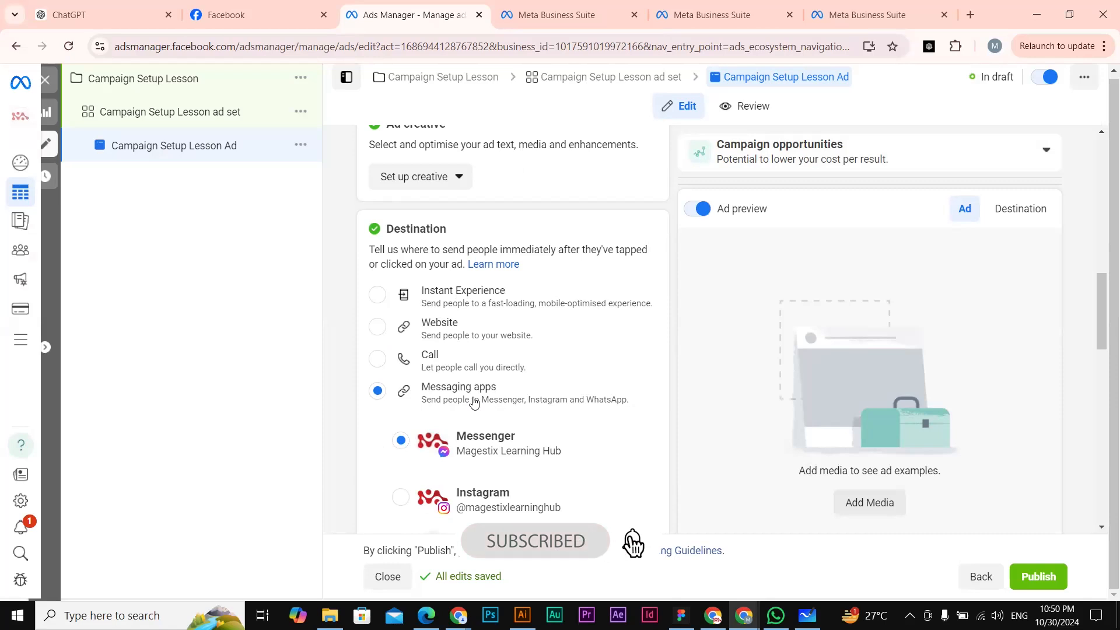
scroll(469, 366, down, 3)
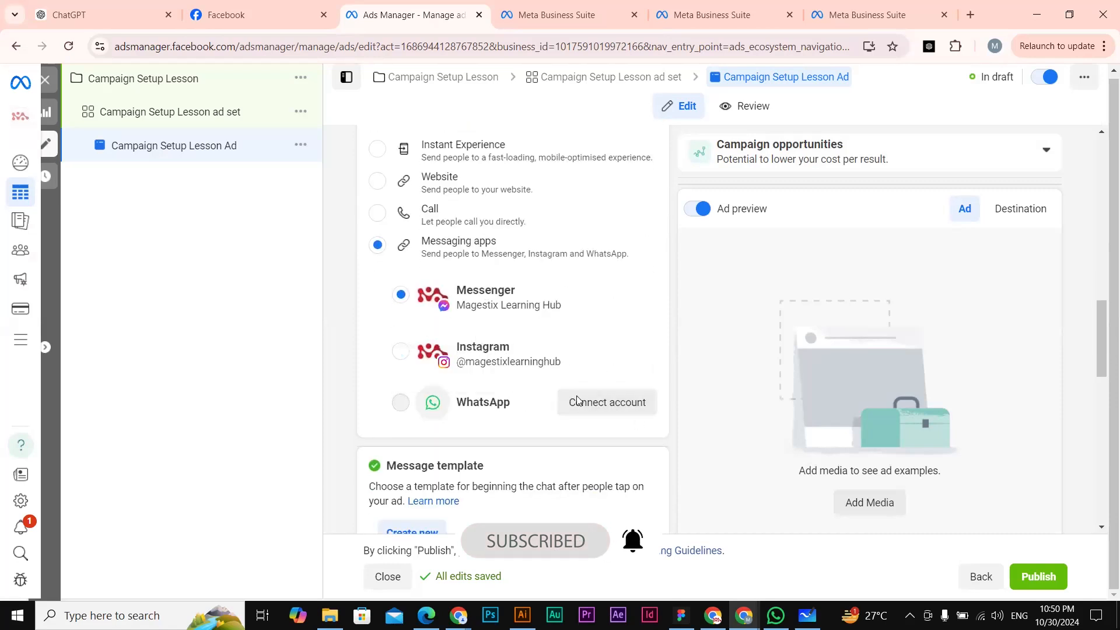
scroll(529, 411, down, 5)
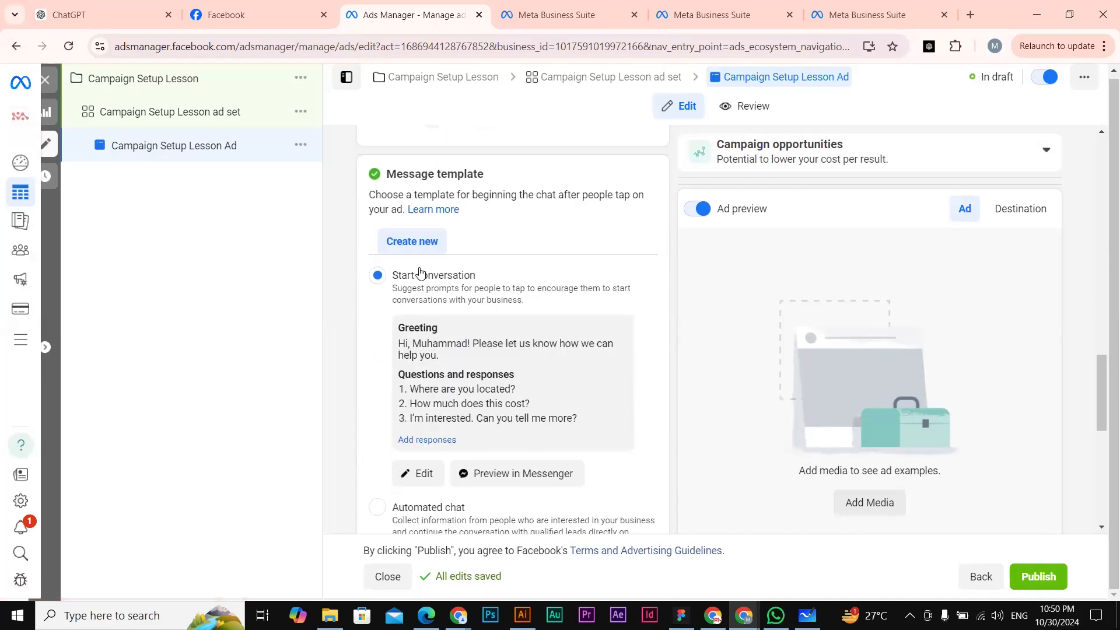
scroll(375, 324, down, 1)
scroll(425, 230, up, 1)
scroll(445, 401, down, 1)
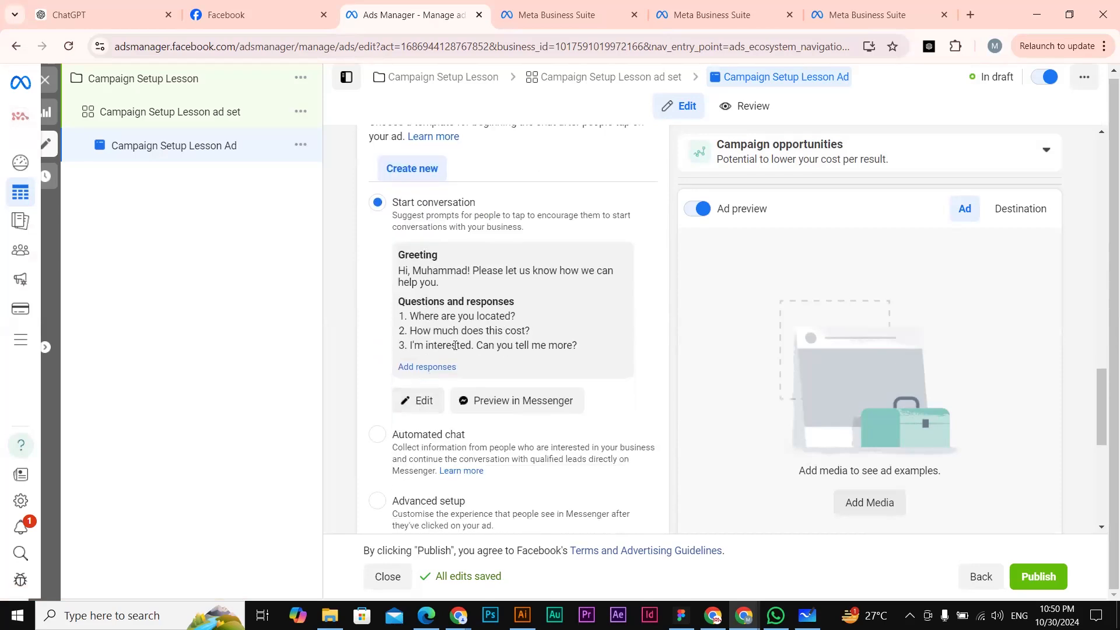
scroll(458, 315, down, 1)
scroll(458, 315, down, 2)
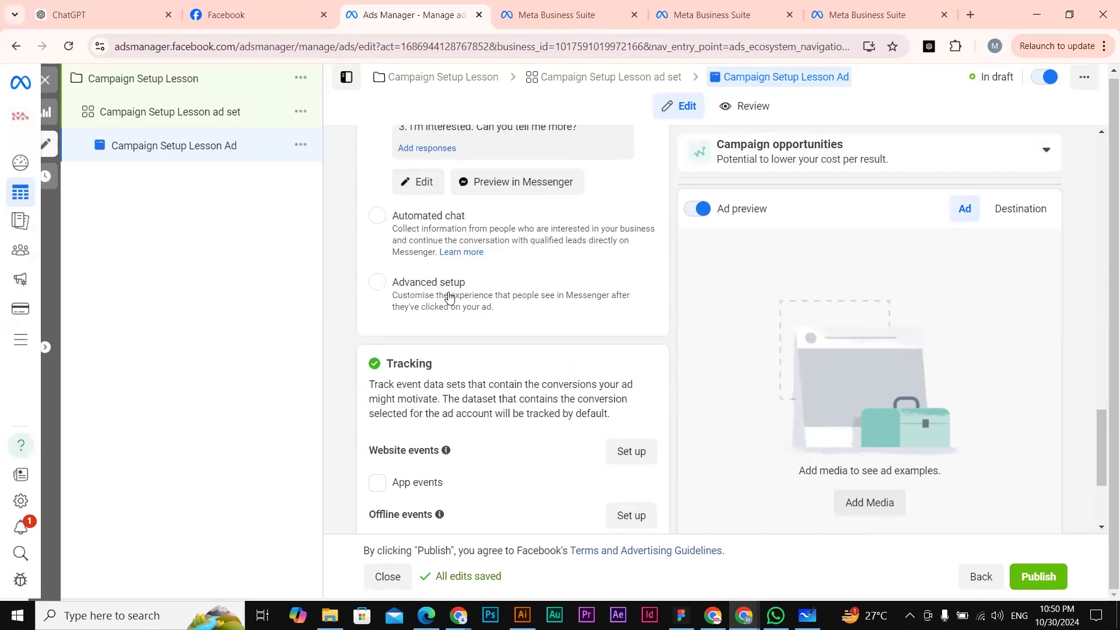
- Examine the ad's tracking options for website events, app events, offline events and URL parameters
scroll(419, 304, down, 1)
scroll(419, 304, down, 3)
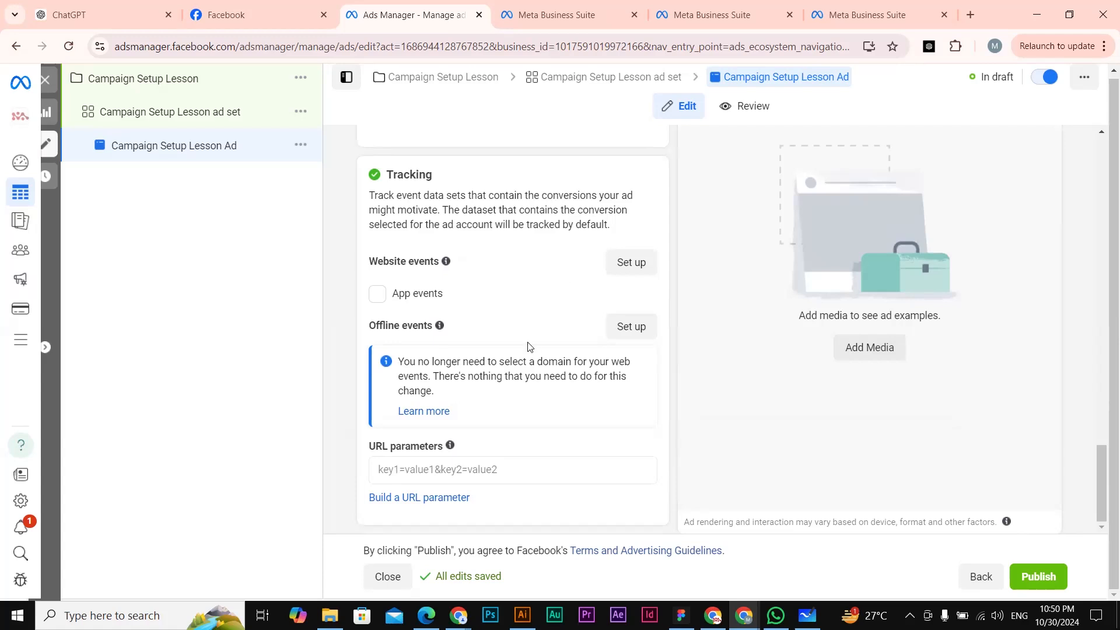
drag(425, 260, 376, 261)
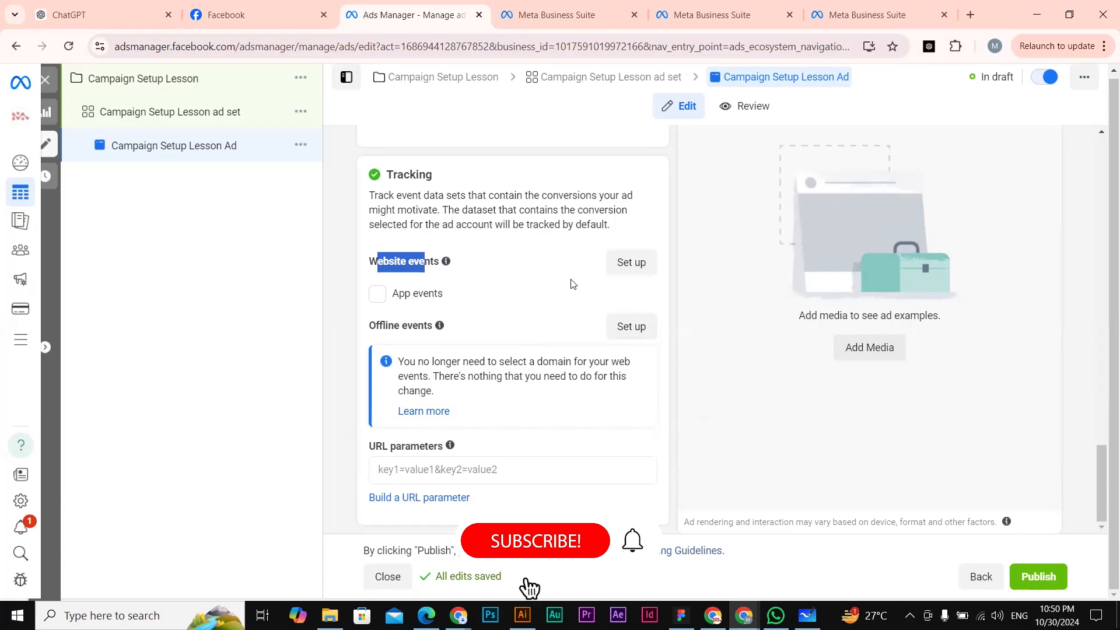
click(528, 292)
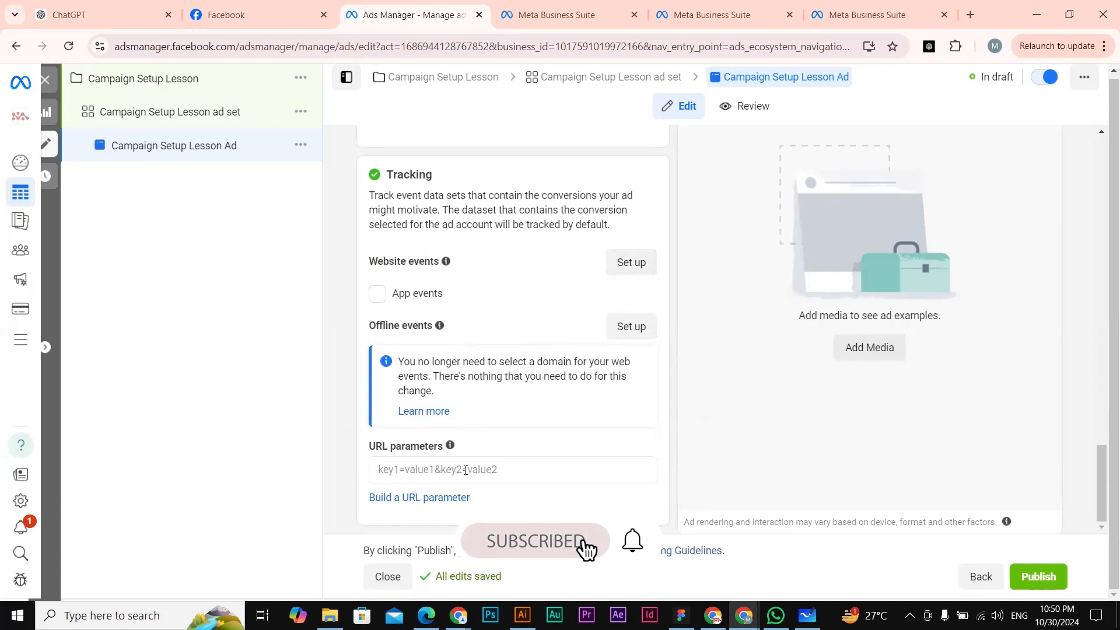
mouse_move(450, 448)
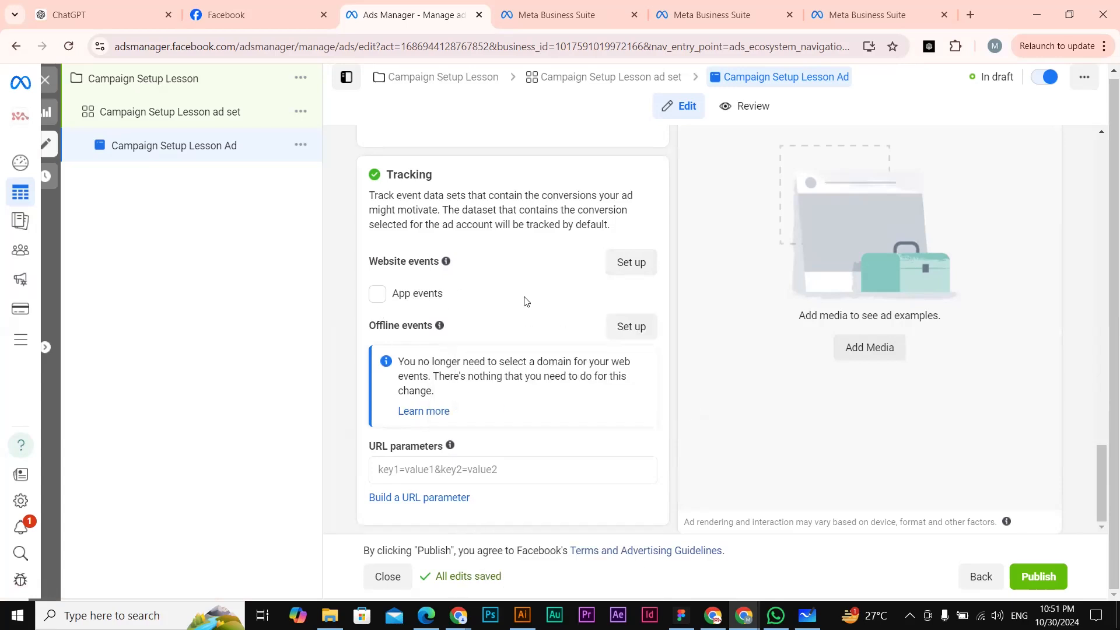
- Look at the pixel creation form for website events and its name field, and back out without creating a pixel
click(629, 263)
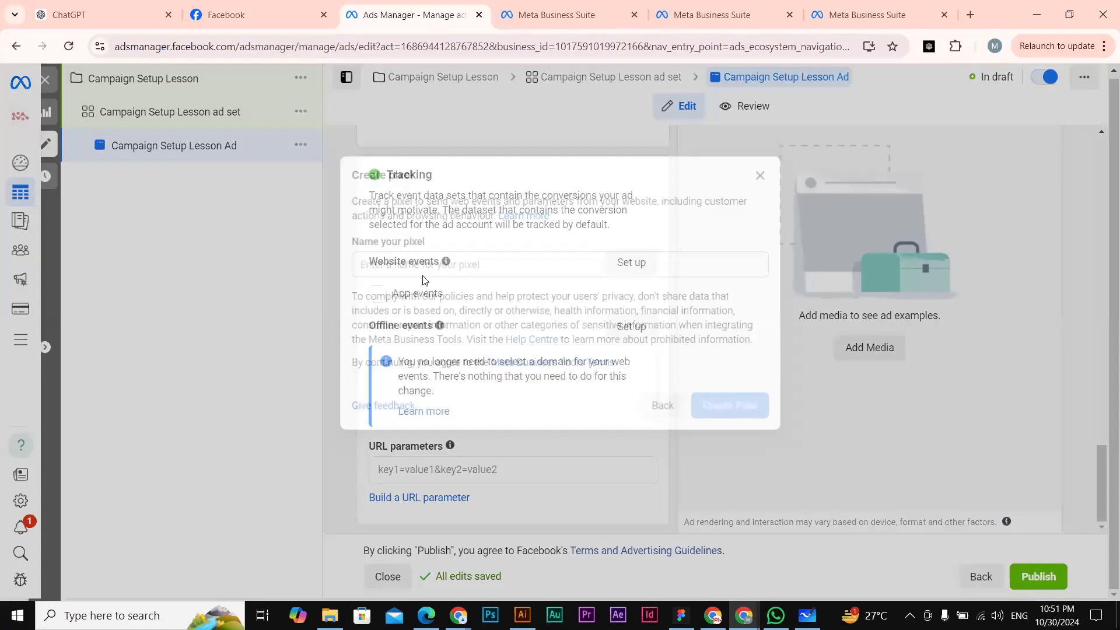
drag(356, 241, 471, 245)
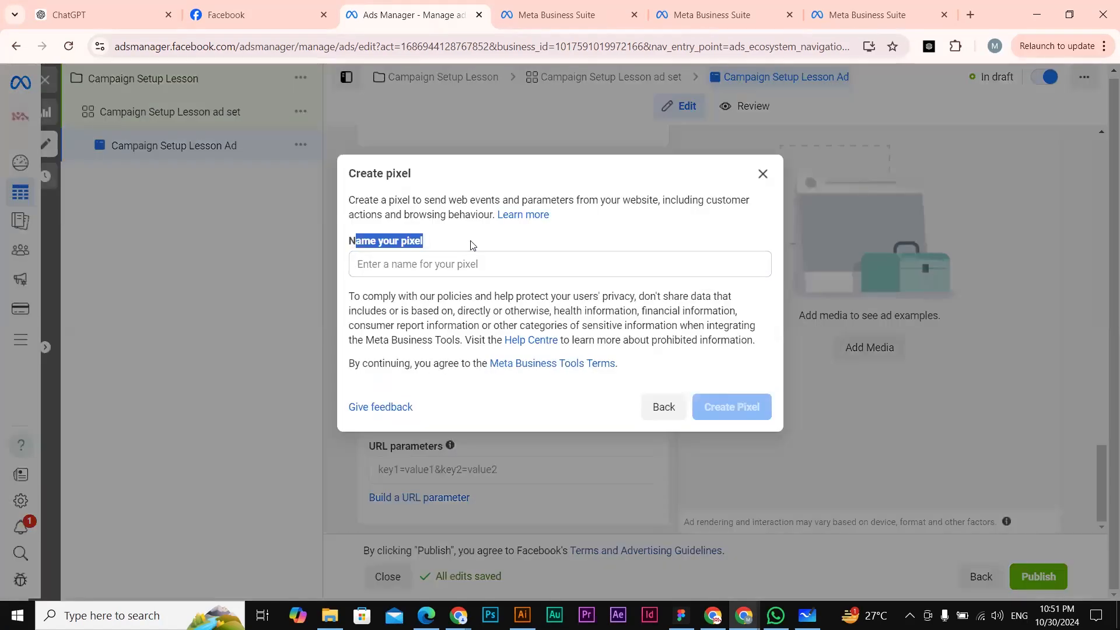
click(529, 261)
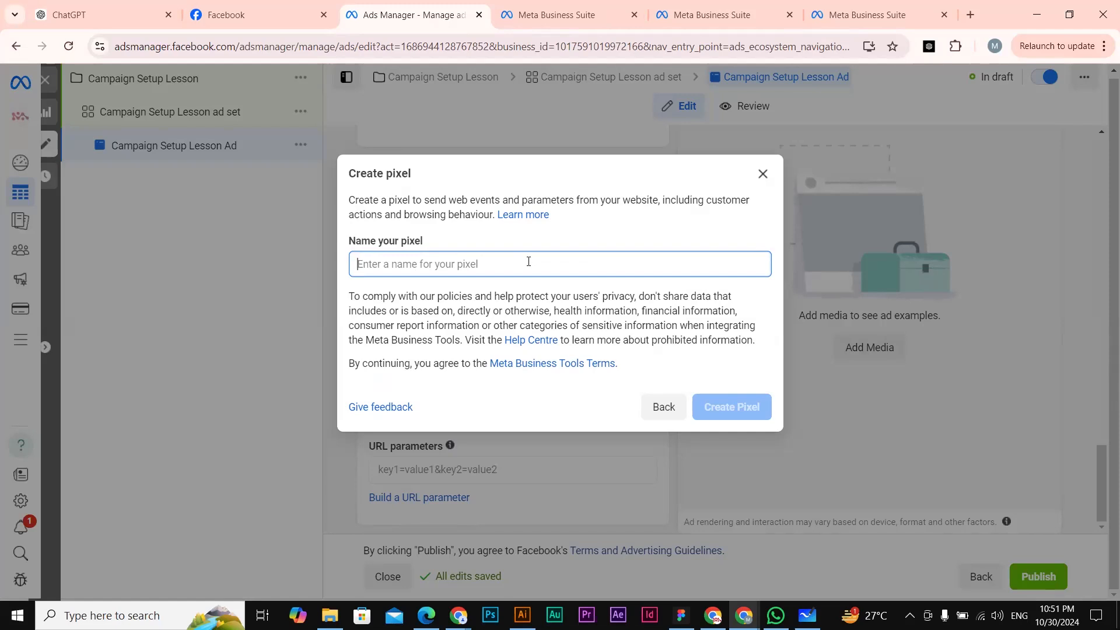
click(665, 411)
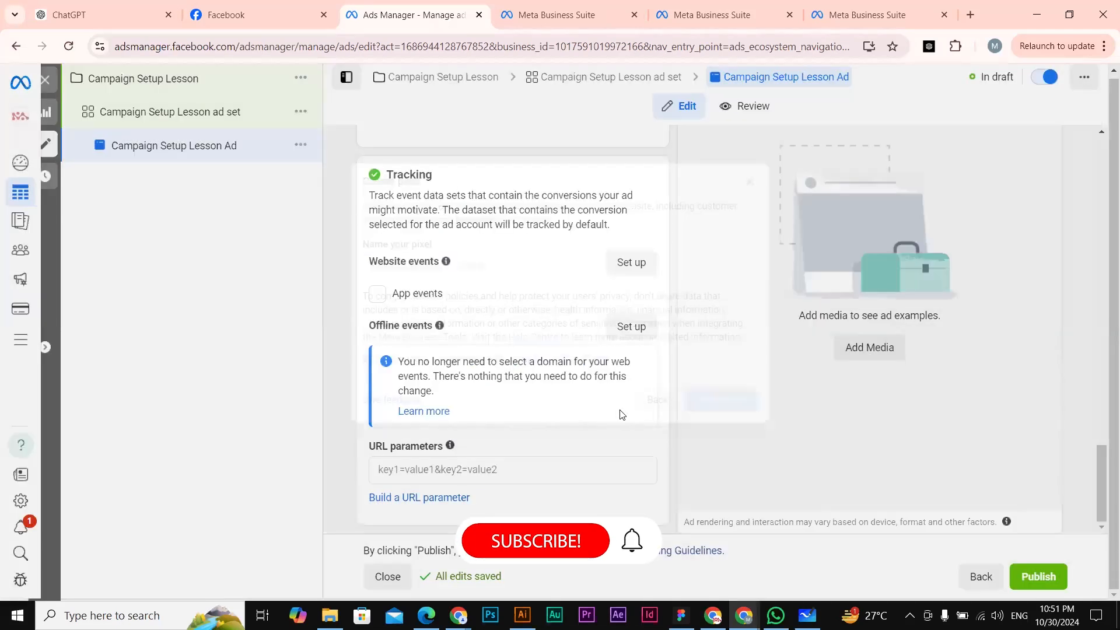